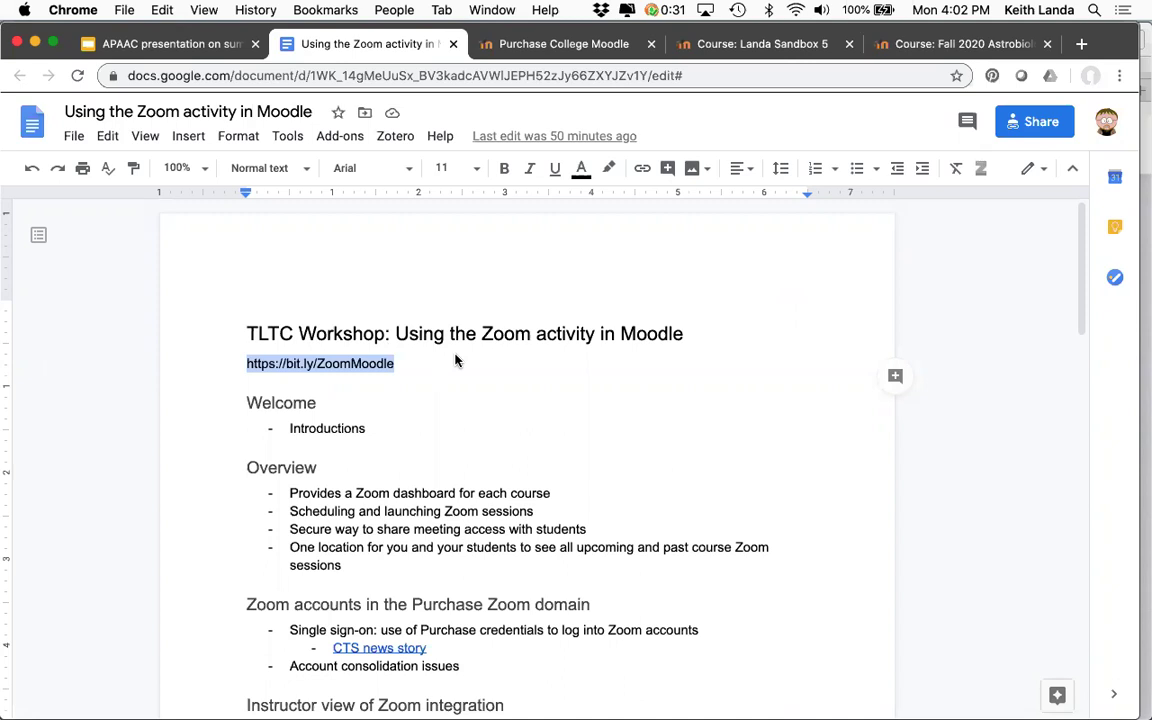
pyautogui.click(231, 395)
pyautogui.moveTo(247, 363); pyautogui.dragTo(394, 366)
pyautogui.press('super+c')
pyautogui.click(461, 461)
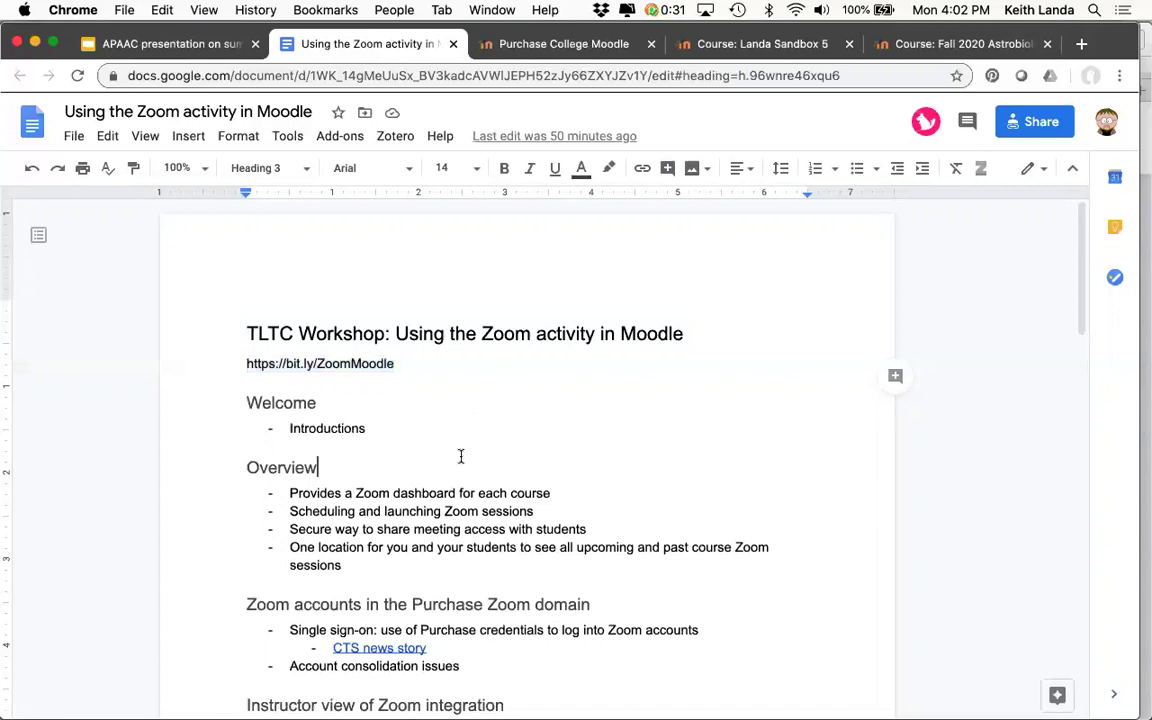
# - Look over the workshop agenda and open the CTS news story linked under the Zoom accounts section
pyautogui.scroll(-5, 461, 458)
pyautogui.scroll(-10, 461, 456)
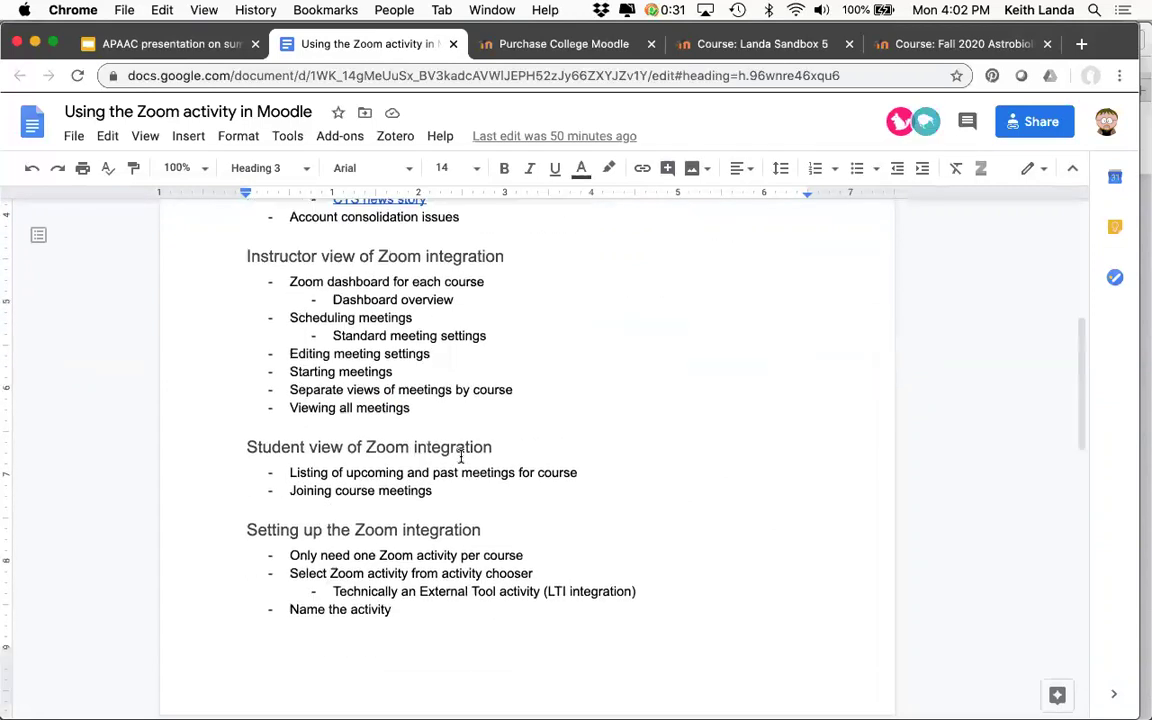
pyautogui.scroll(15, 461, 456)
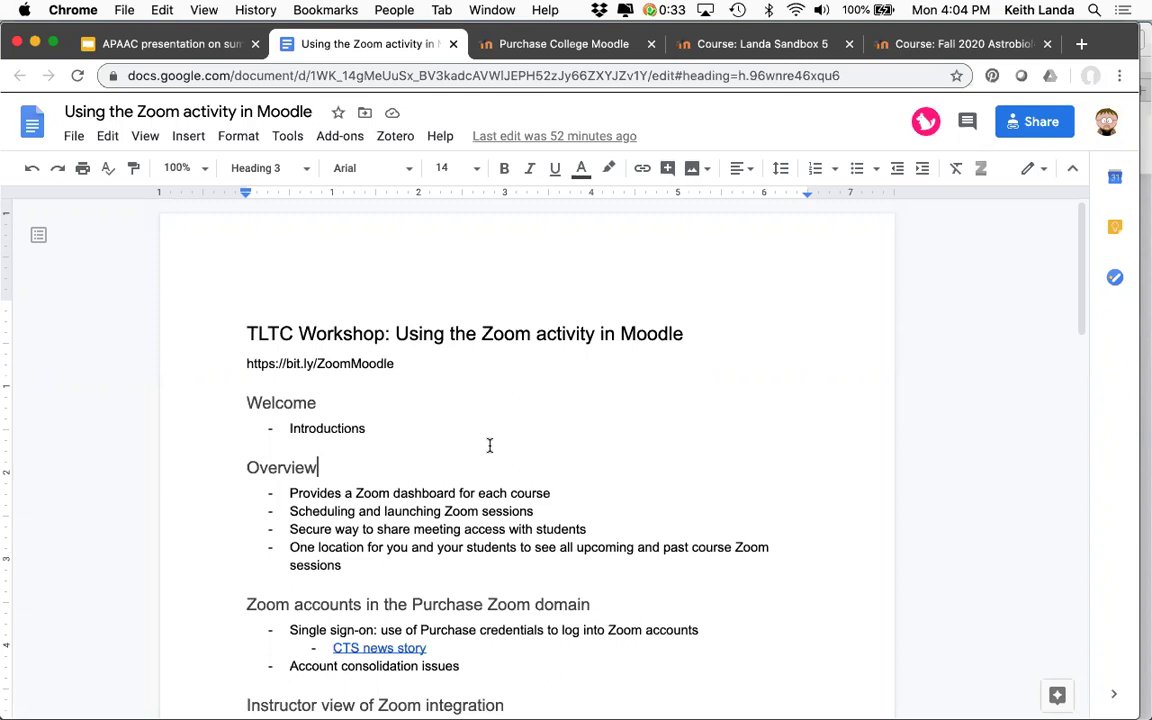
pyautogui.scroll(-5, 533, 541)
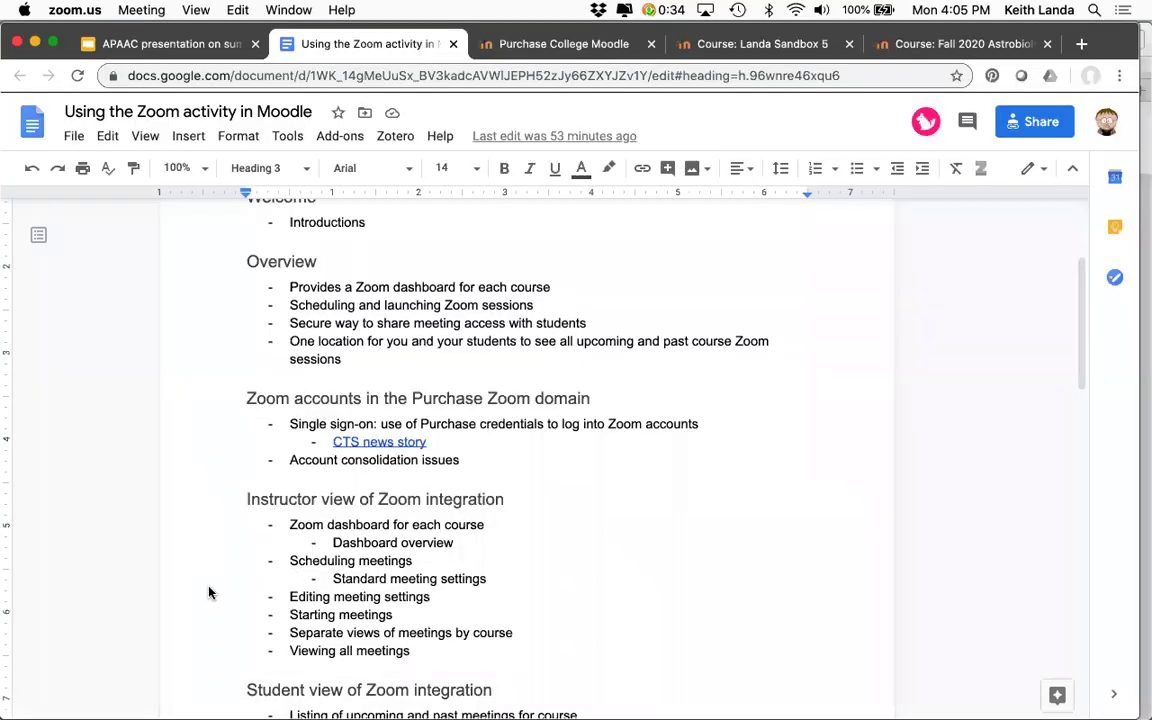
pyautogui.click(318, 261)
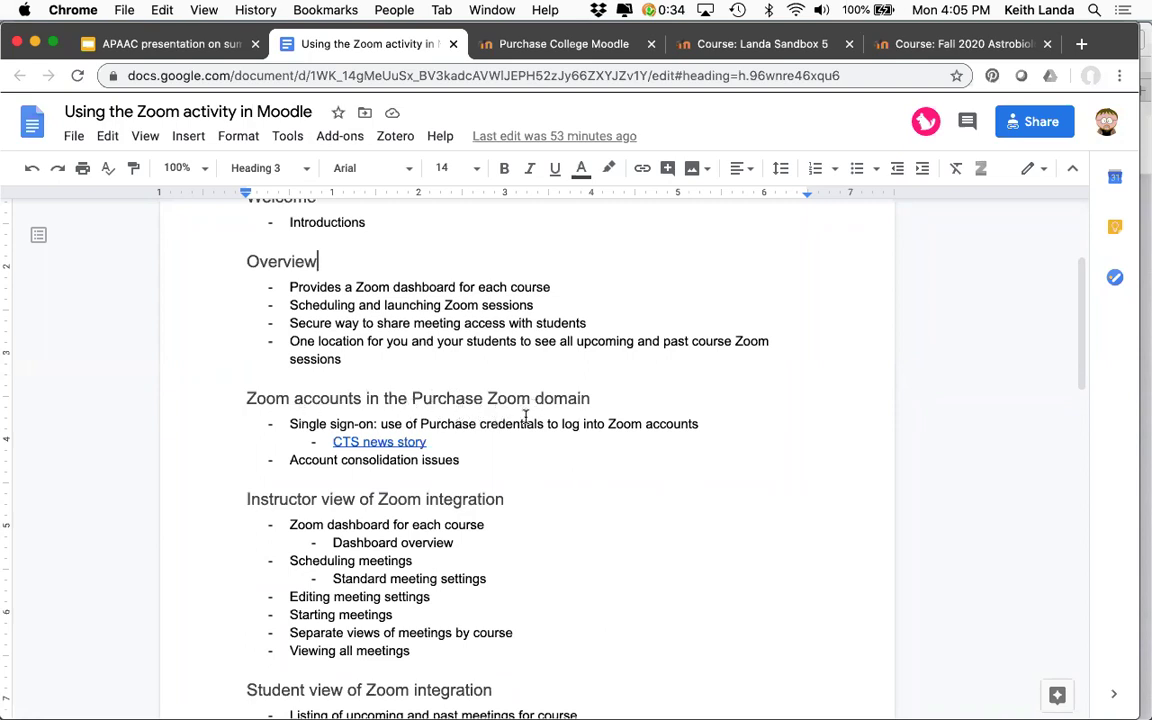
pyautogui.click(381, 443)
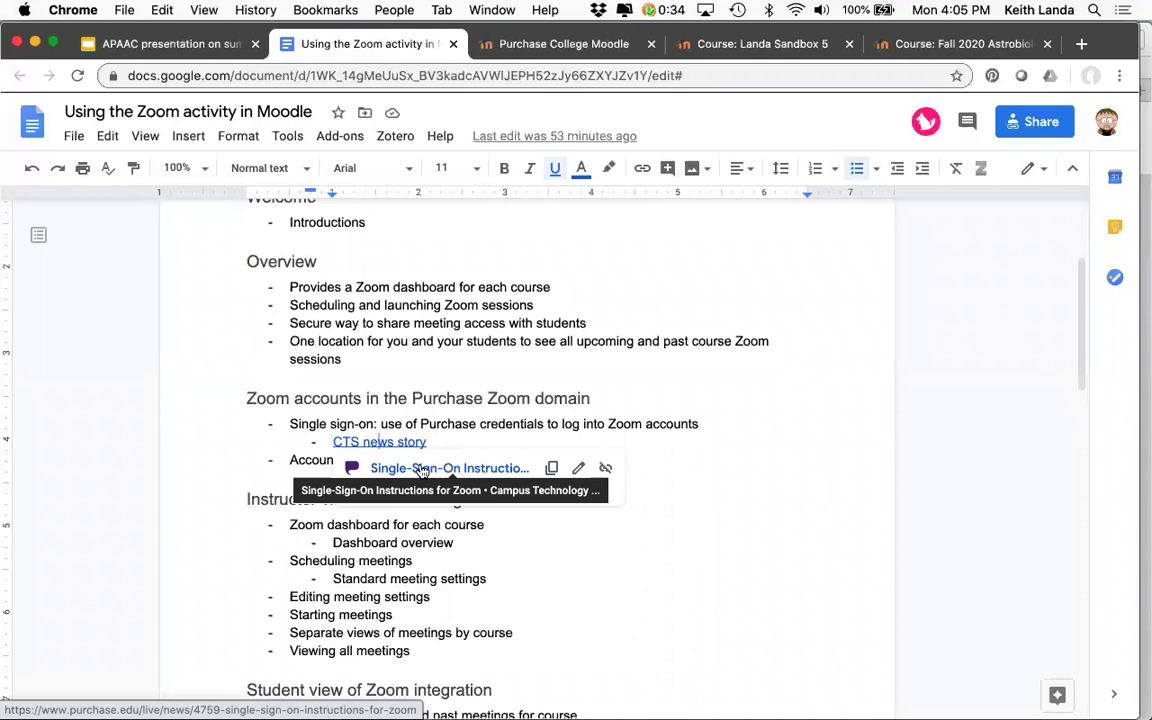
pyautogui.click(421, 469)
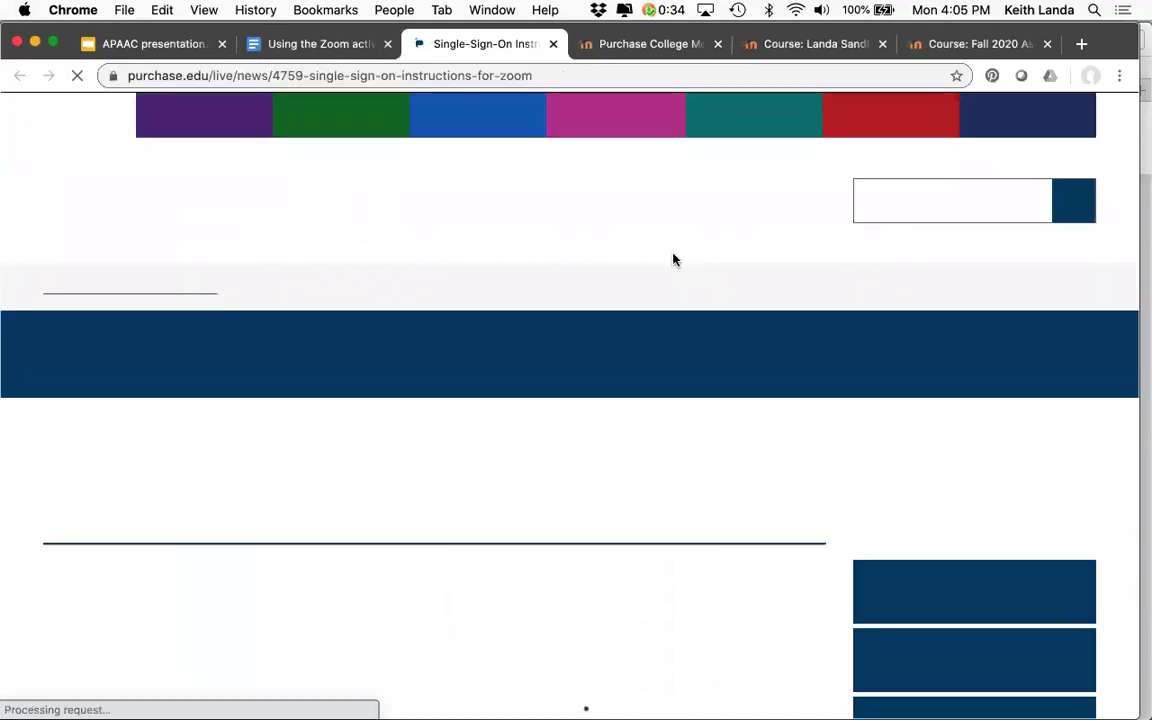
# - Look through the single sign-on instructions for Zoom, including the sign-in screenshots, and close the page
pyautogui.scroll(-2, 637, 443)
pyautogui.scroll(-10, 637, 443)
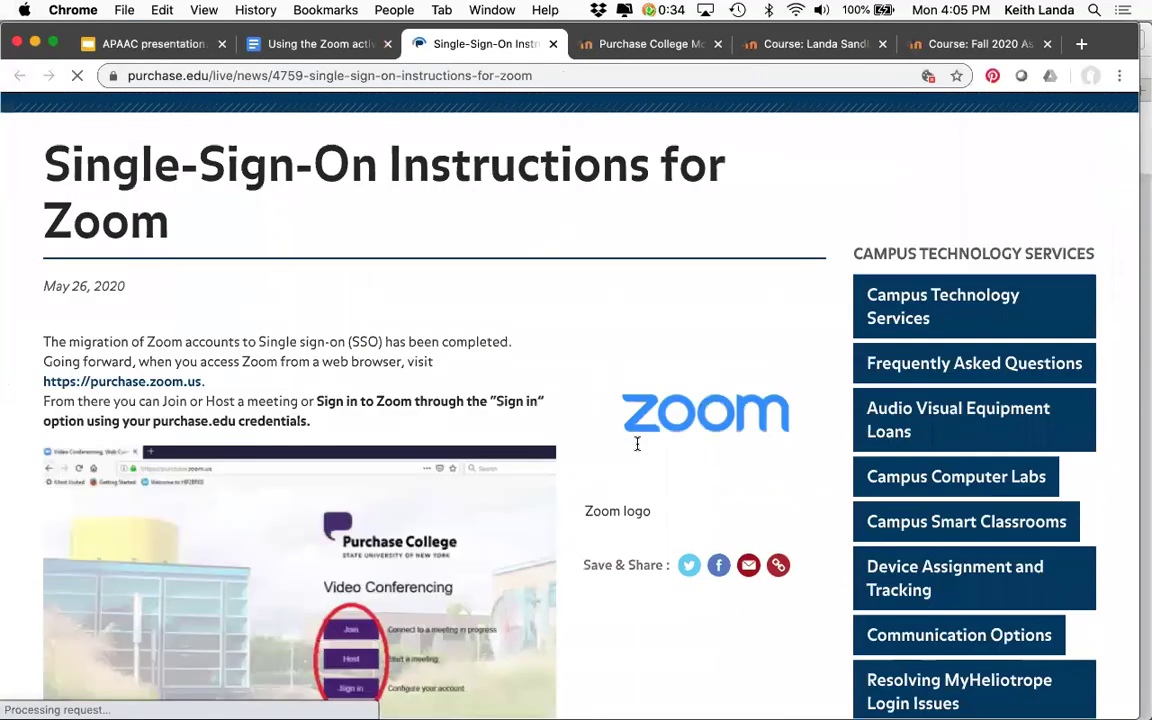
pyautogui.scroll(-5, 637, 451)
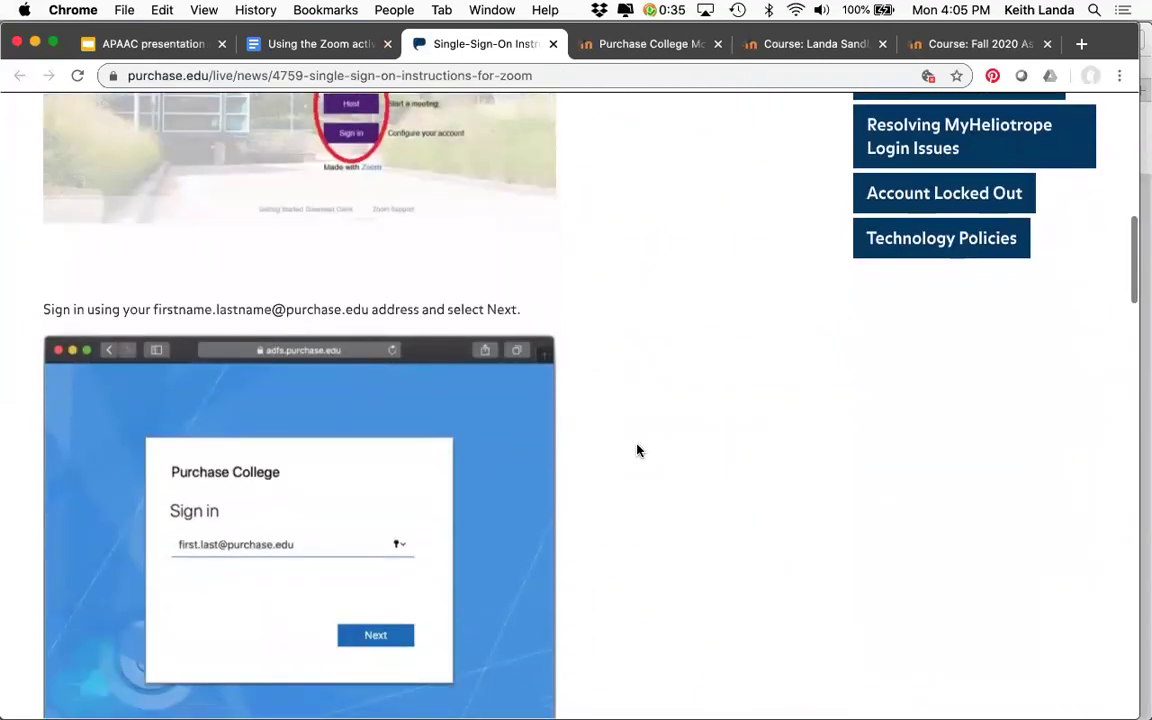
pyautogui.scroll(11, 637, 451)
pyautogui.scroll(6, 637, 451)
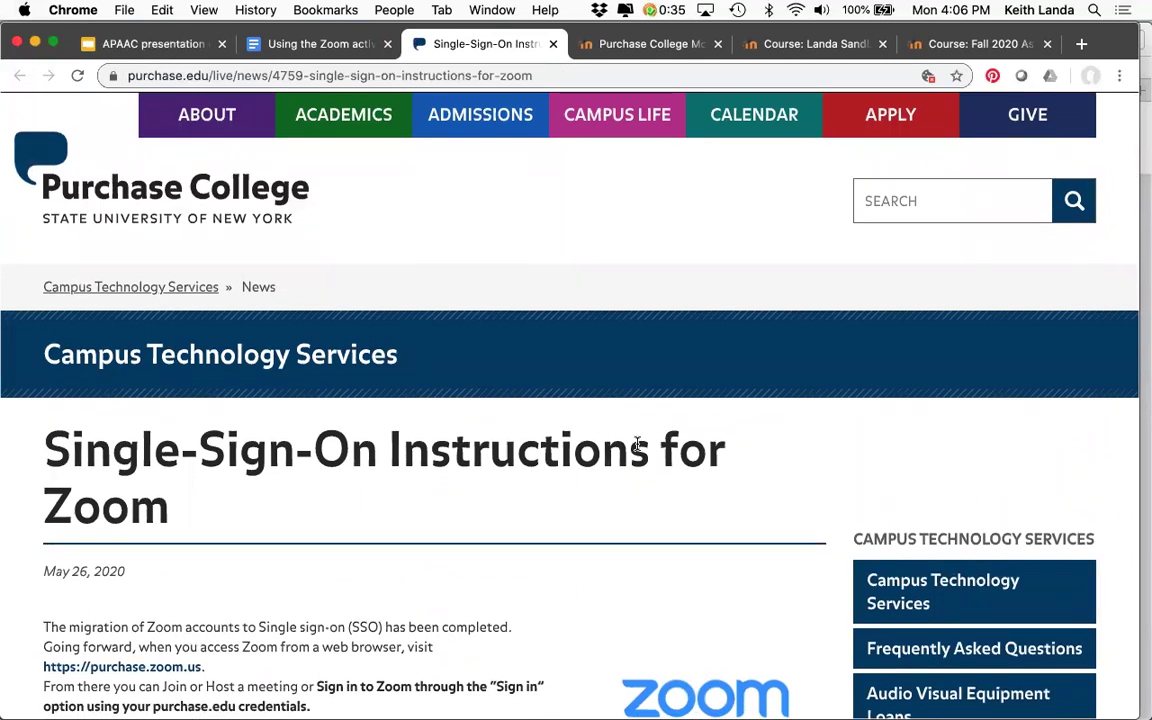
pyautogui.press('super+w')
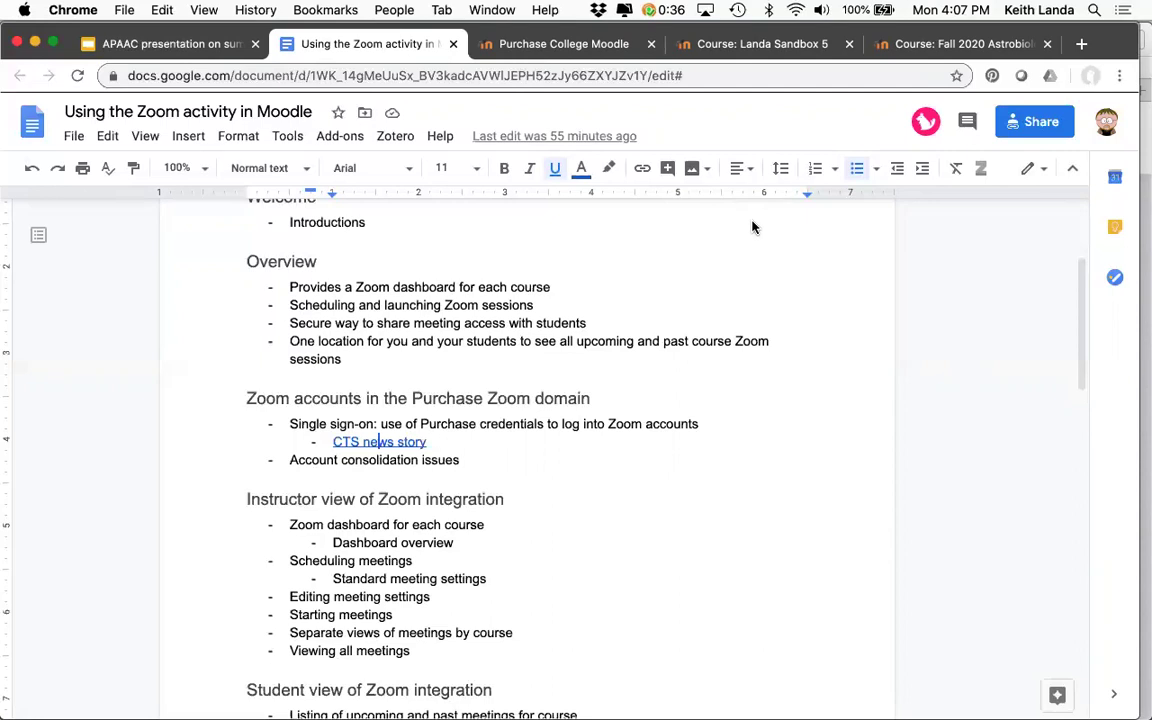
# - Examine the agenda's sections on the instructor view, student view and setup of the Zoom integration
pyautogui.scroll(-3, 518, 501)
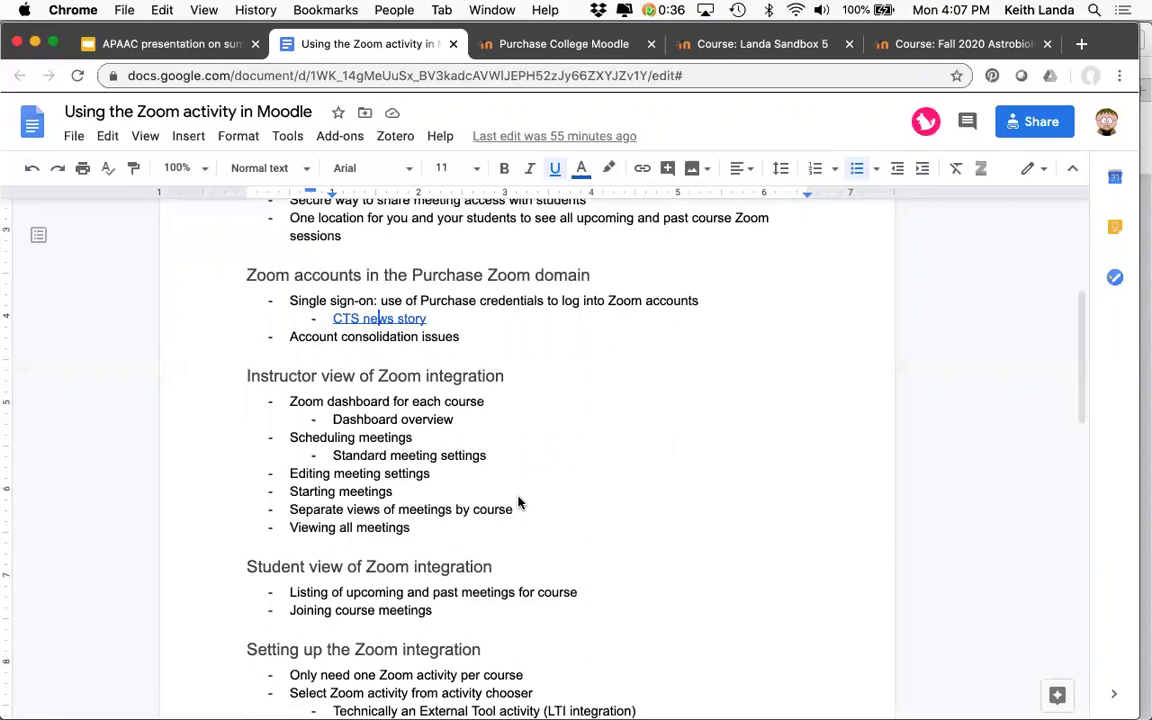
pyautogui.scroll(1, 518, 501)
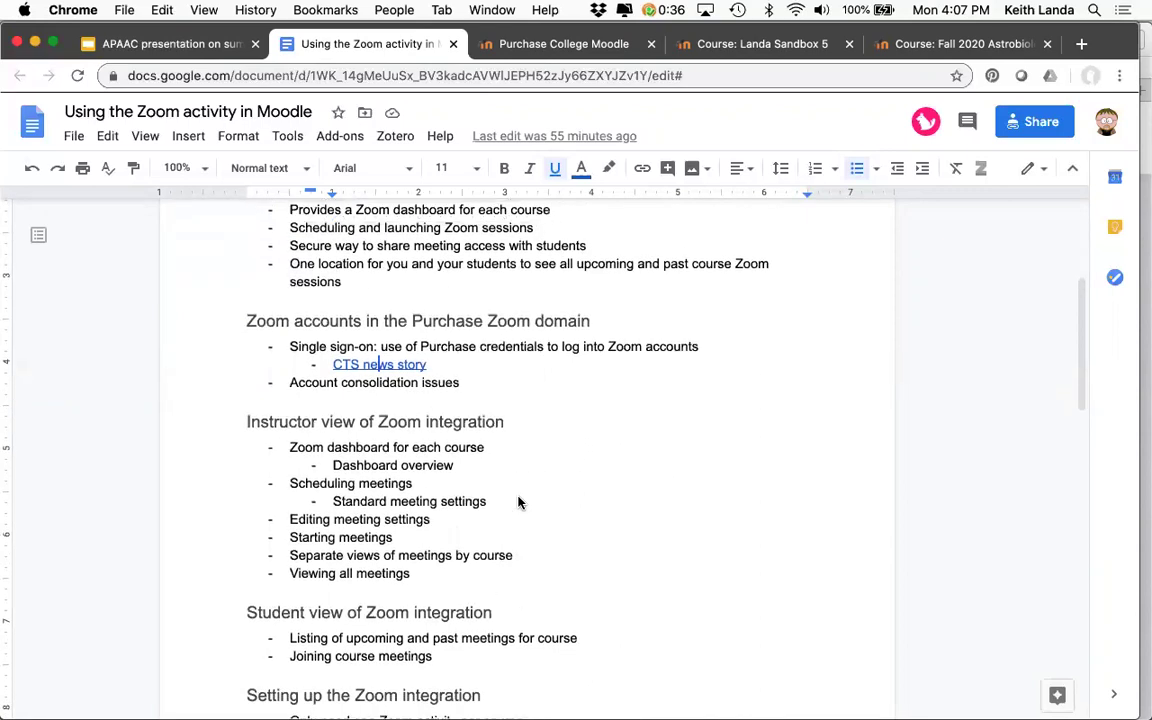
pyautogui.scroll(-2, 518, 501)
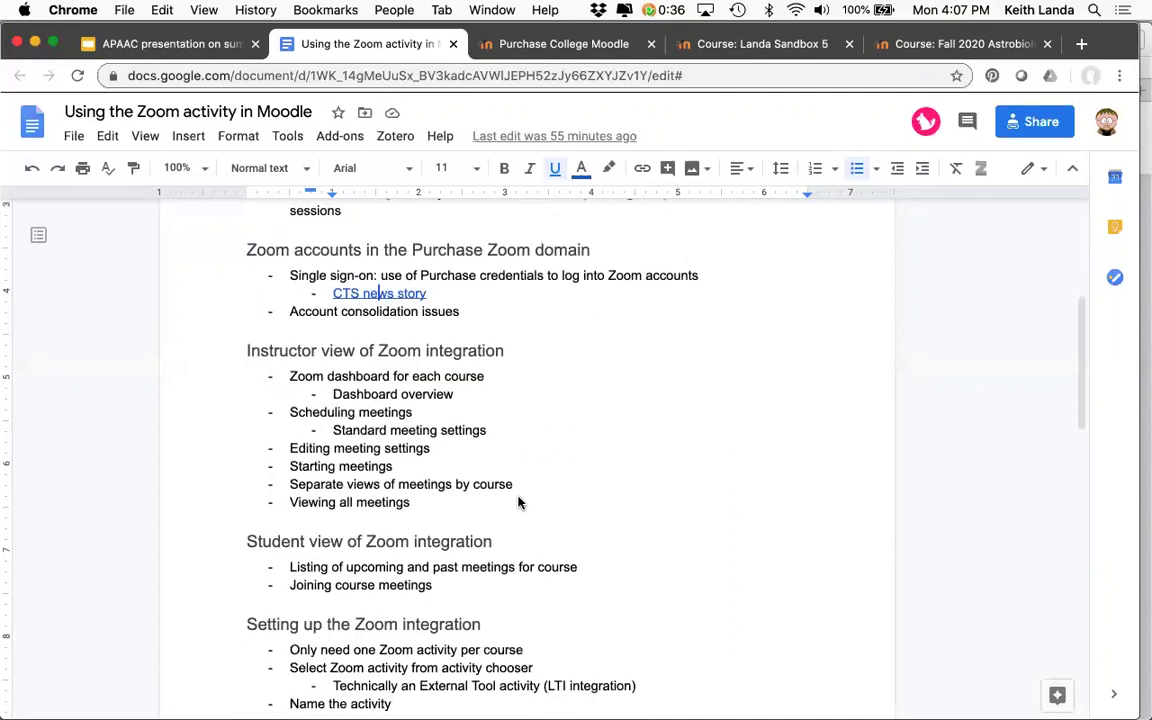
pyautogui.scroll(-1, 518, 501)
pyautogui.scroll(-1, 518, 501)
pyautogui.scroll(-1, 518, 501)
pyautogui.scroll(-1, 518, 501)
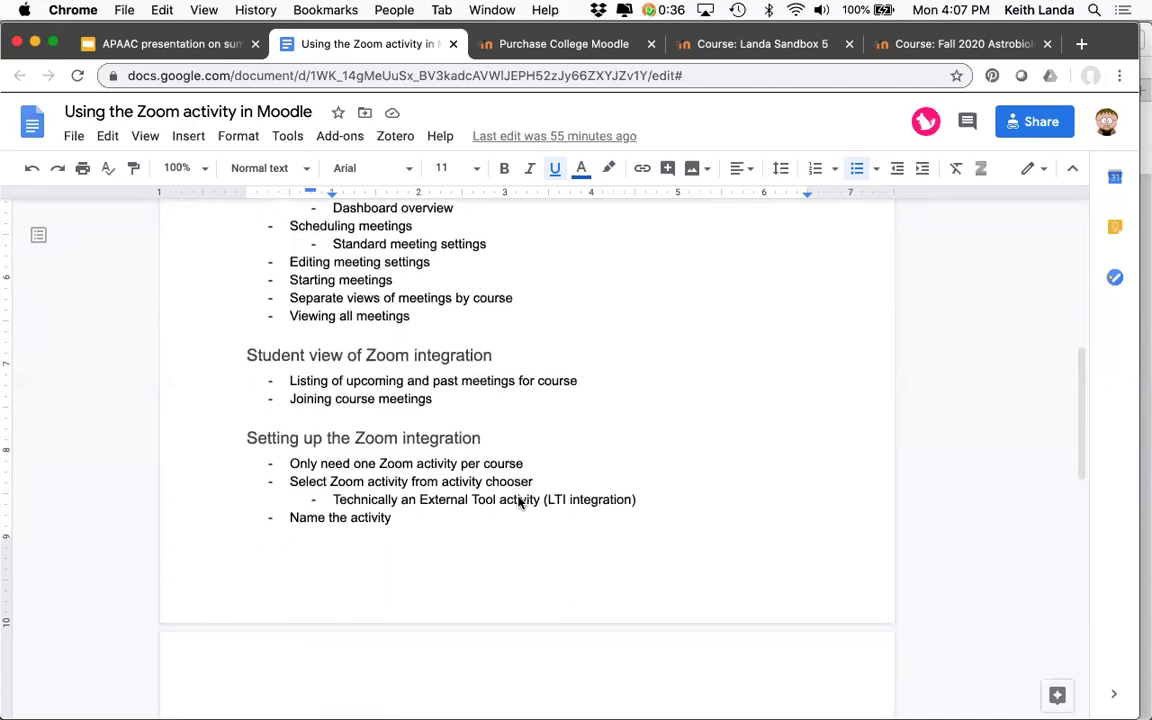
pyautogui.scroll(10, 518, 501)
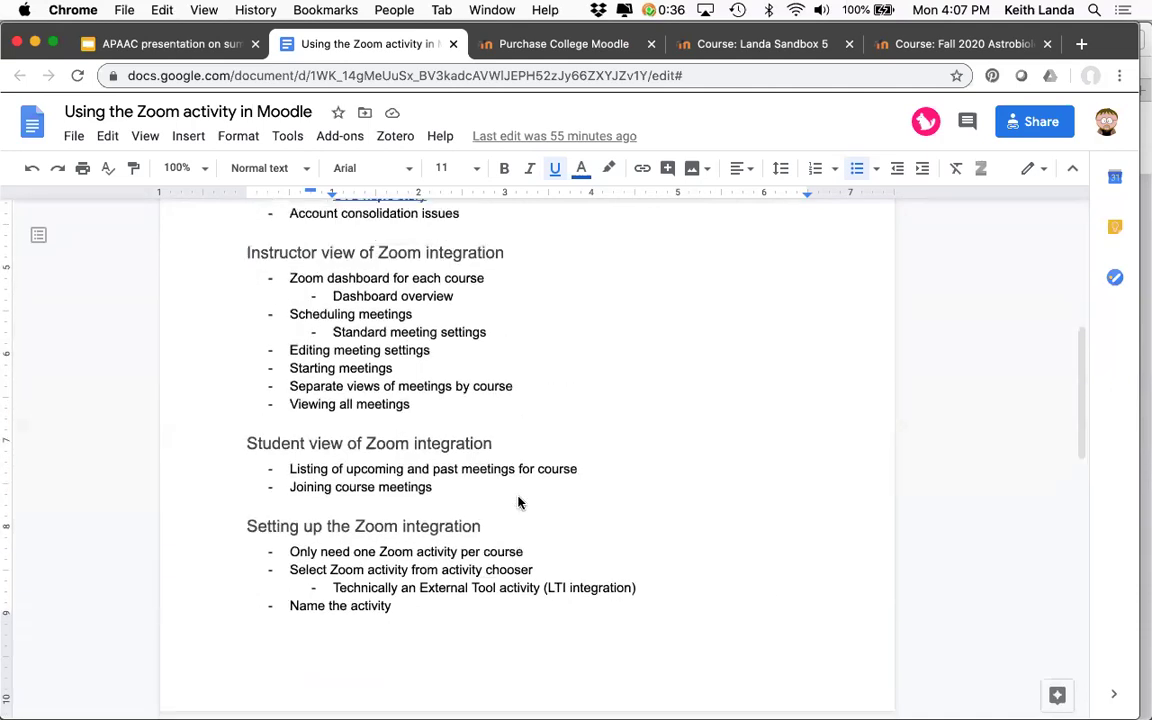
pyautogui.scroll(-6, 518, 501)
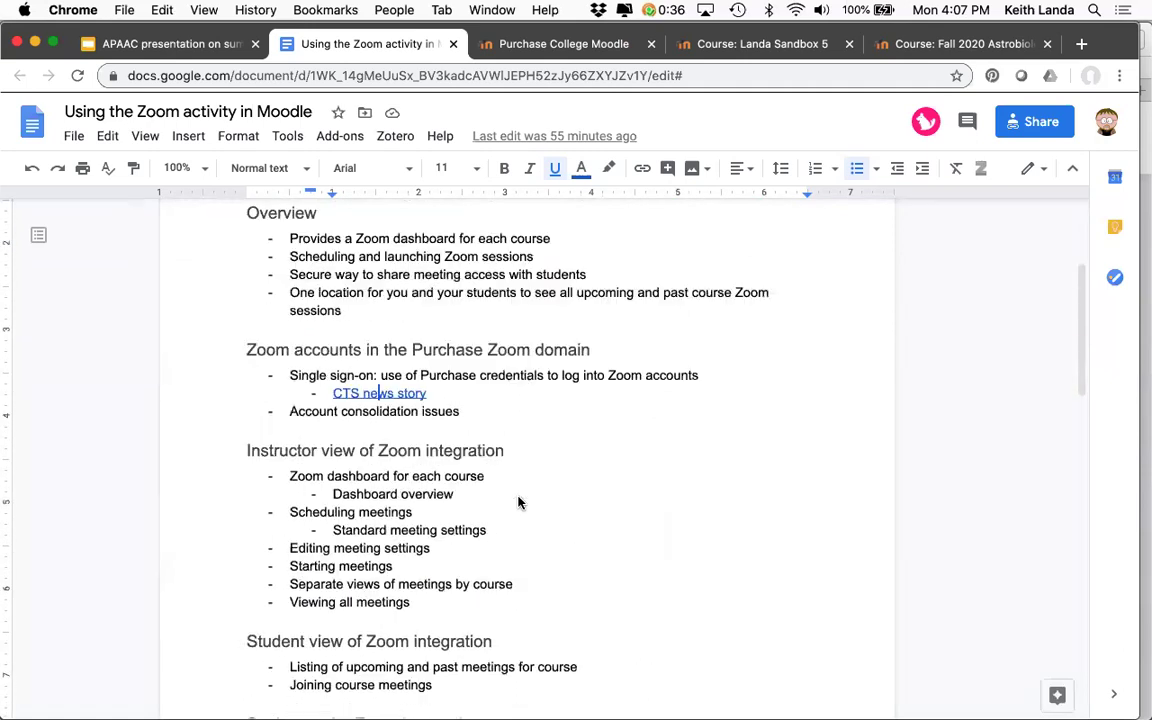
pyautogui.scroll(8, 518, 501)
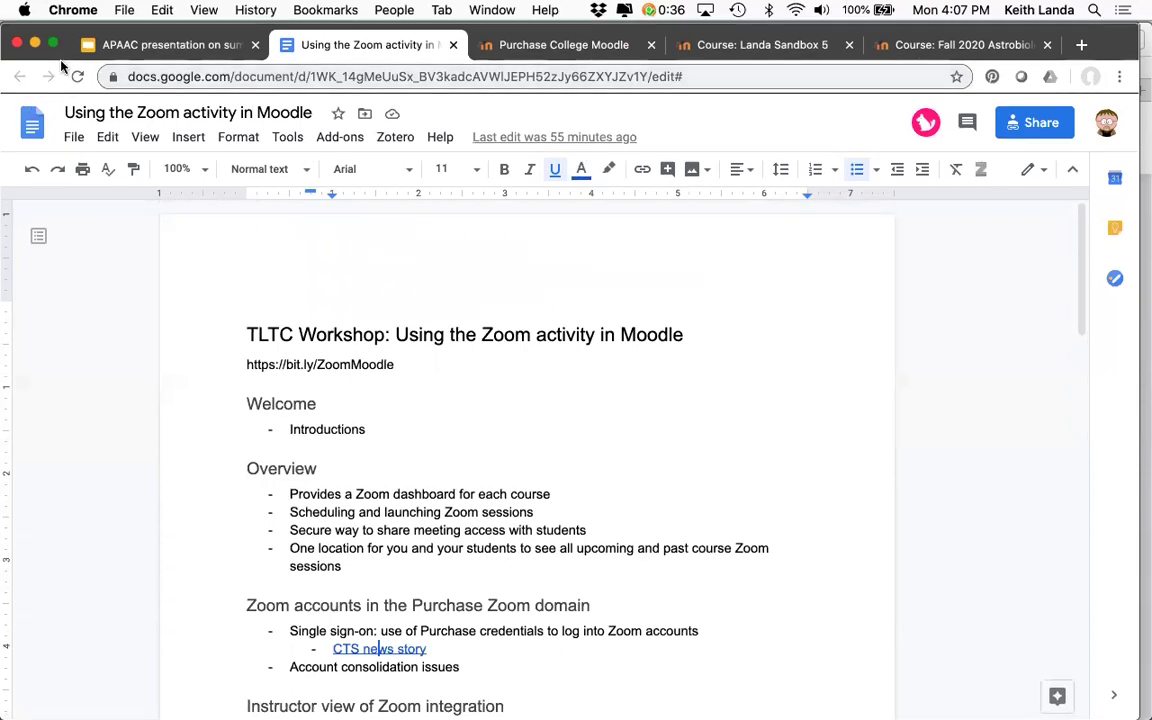
# - Open the Zoom dashboard from the Sandbox 5 Moodle course and look at its previous and upcoming meetings
pyautogui.click(56, 45)
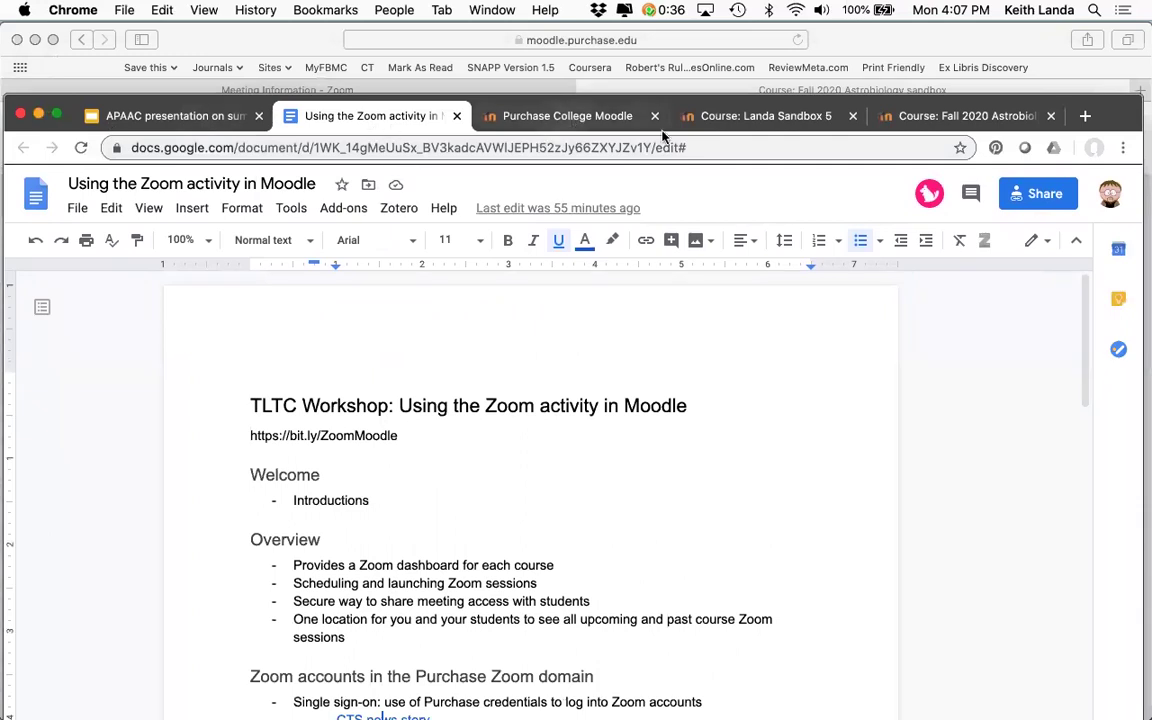
pyautogui.click(570, 116)
pyautogui.click(688, 114)
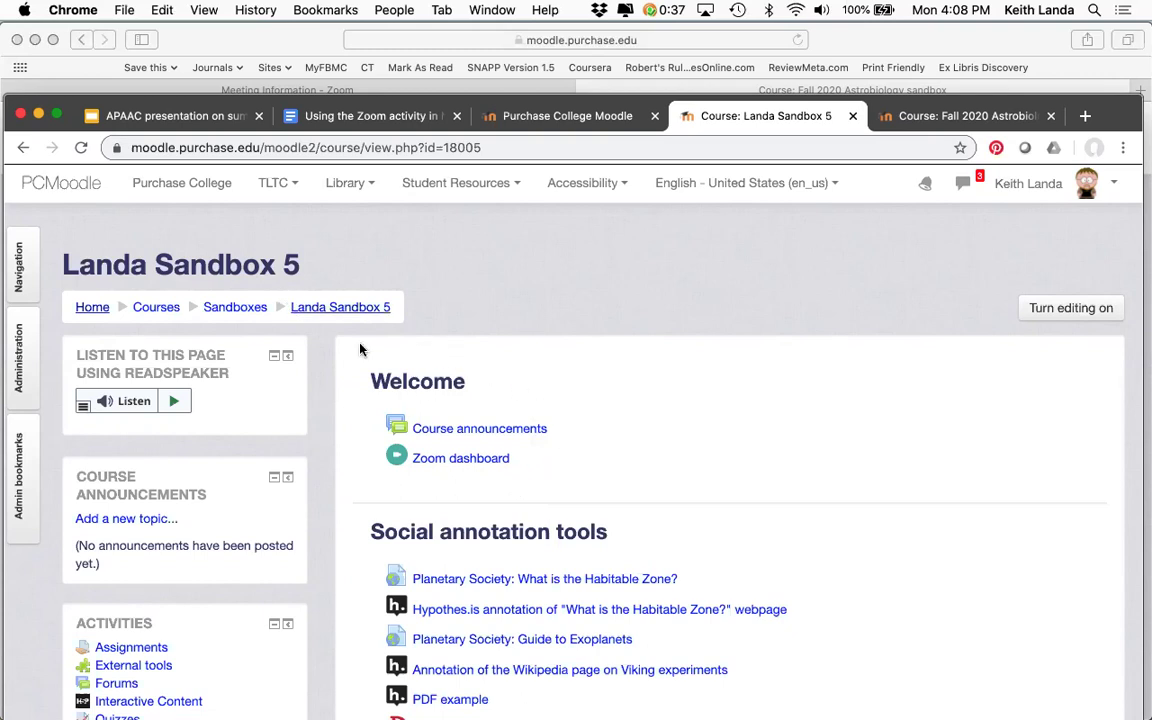
pyautogui.click(449, 460)
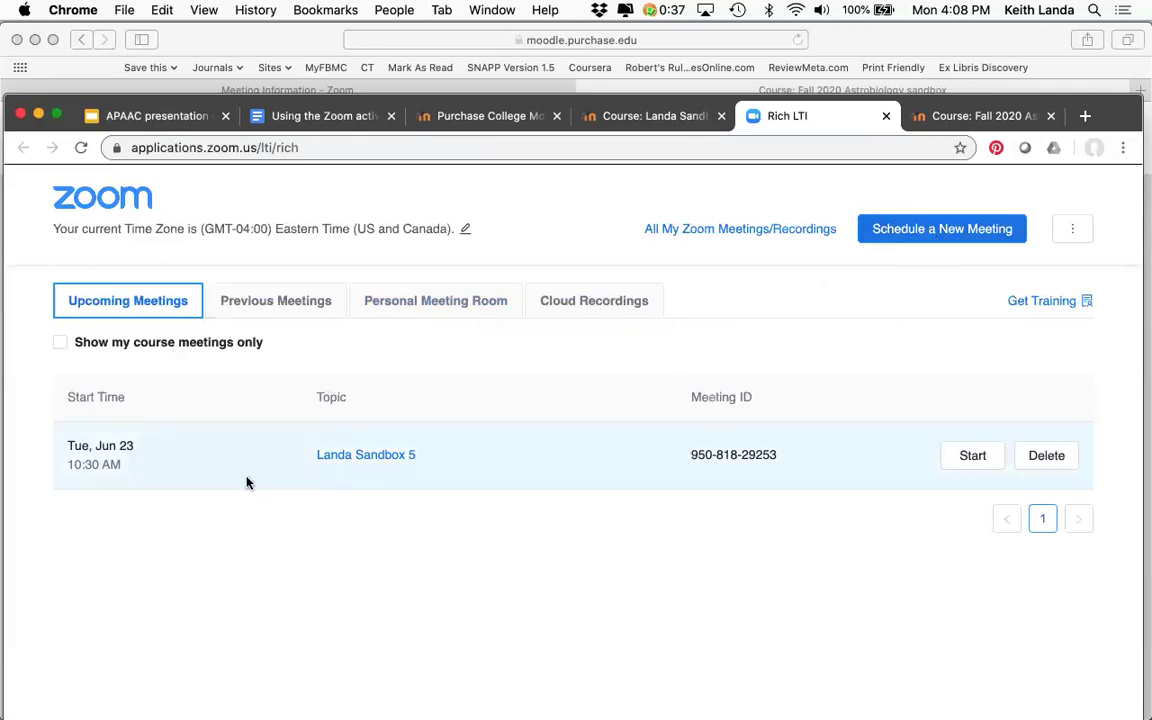
pyautogui.click(303, 305)
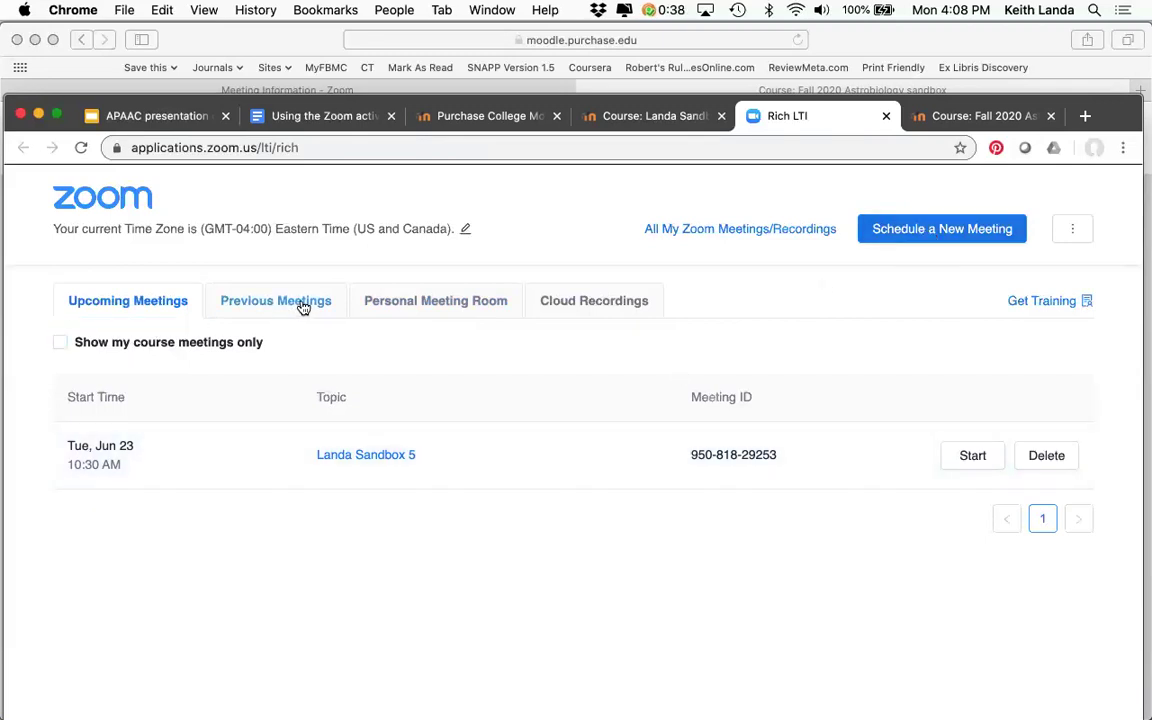
pyautogui.click(126, 303)
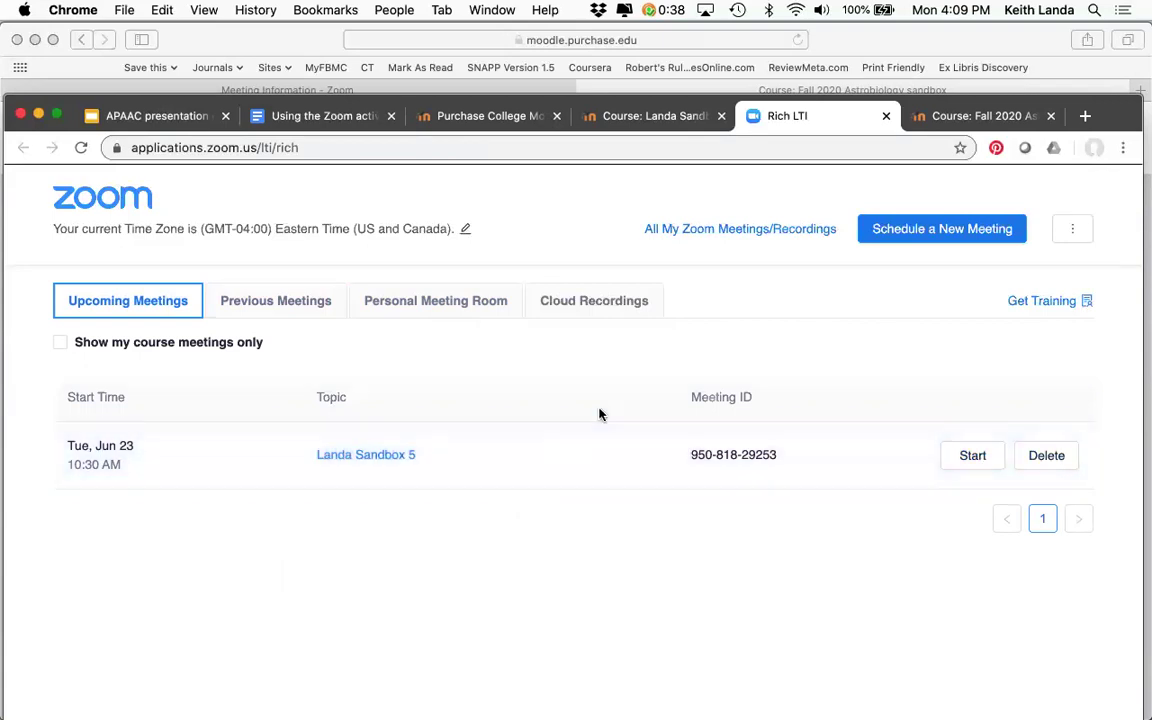
# - Start scheduling a new course meeting, adding "next week" to the topic and setting the date to 06/17/2020
pyautogui.click(928, 228)
pyautogui.click(555, 424)
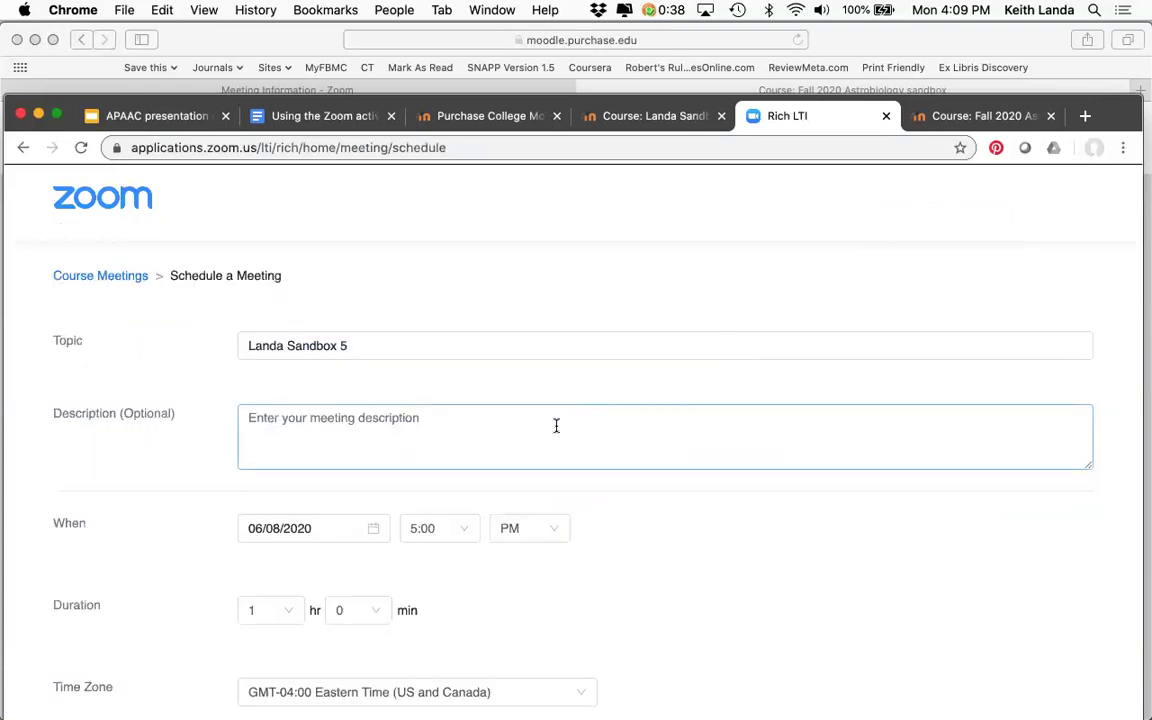
pyautogui.click(398, 343)
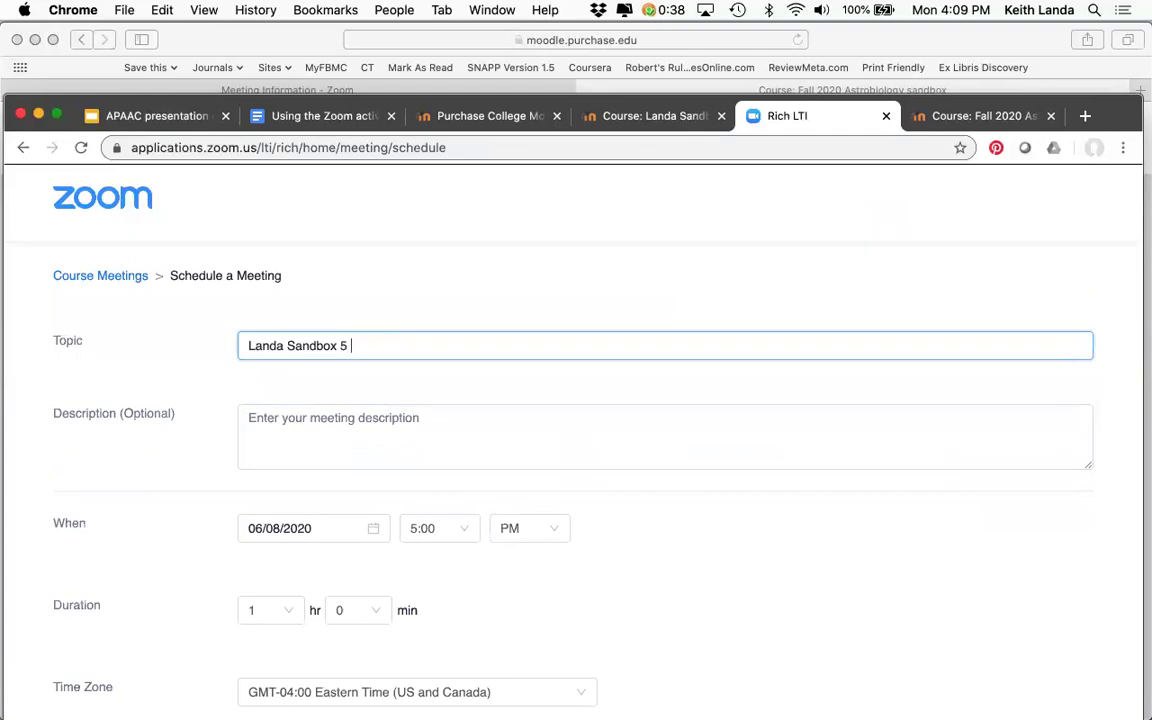
pyautogui.write('next week')
pyautogui.click(371, 533)
pyautogui.scroll(-3, 370, 560)
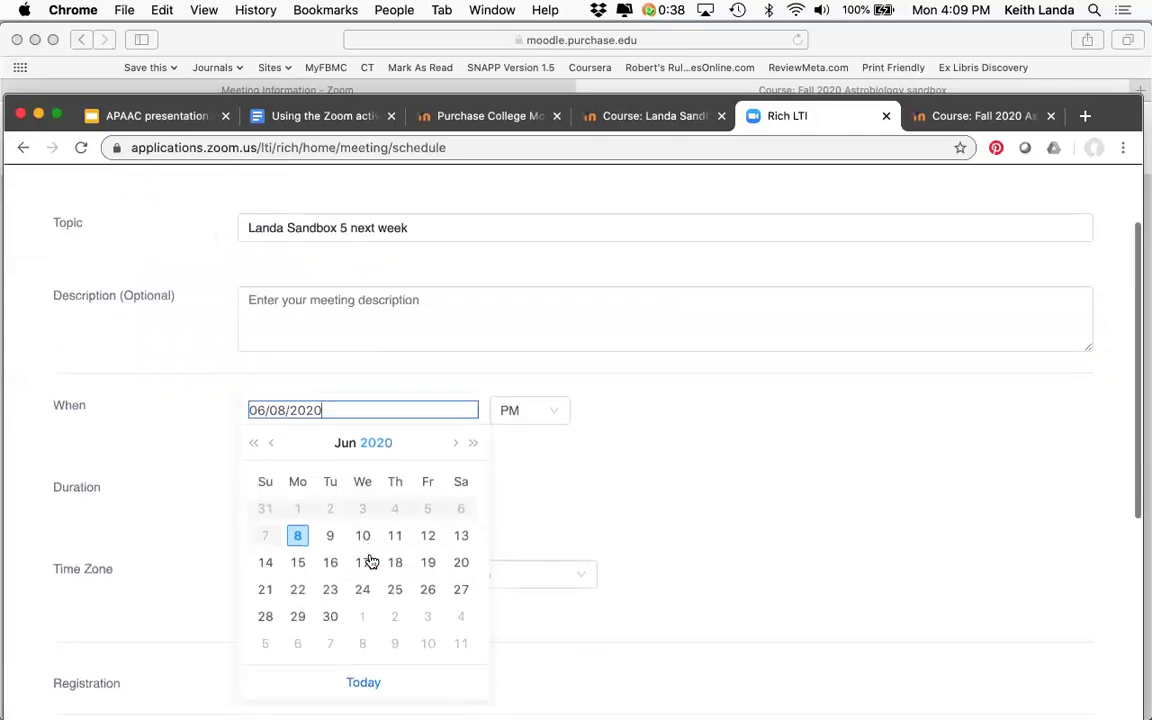
pyautogui.click(366, 564)
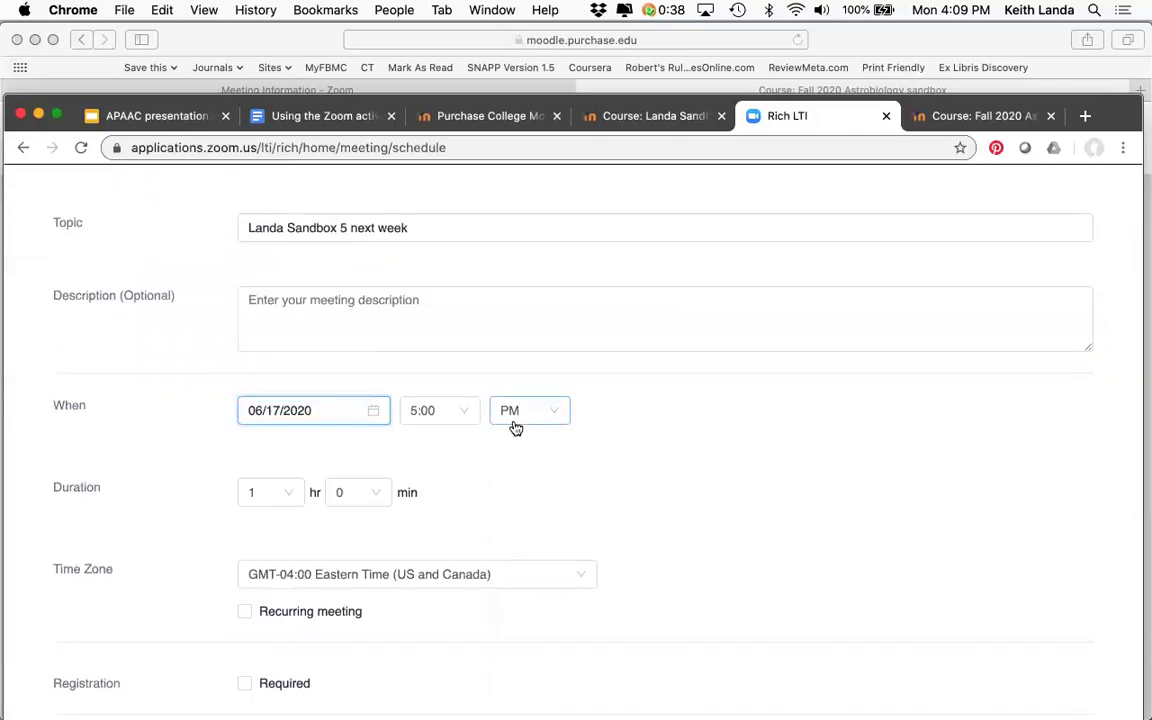
# - Review the new meeting's video, audio and meeting options, save it unchanged, and return to the course meetings list
pyautogui.scroll(-1, 514, 427)
pyautogui.scroll(-4, 556, 466)
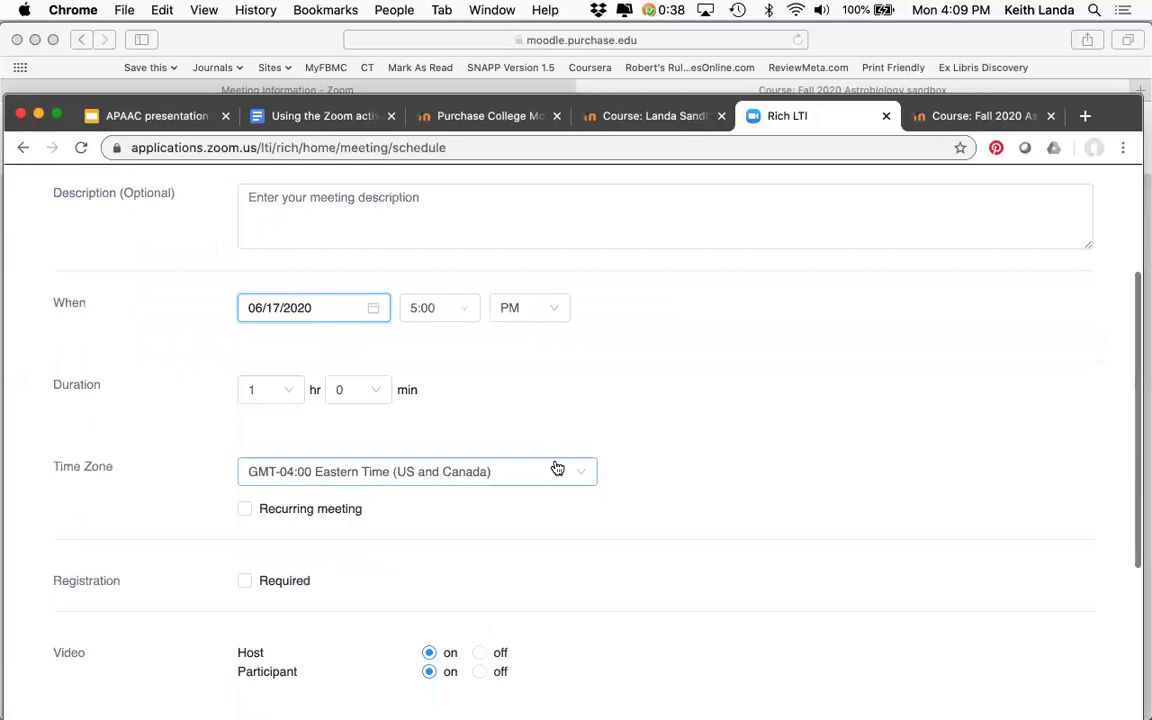
pyautogui.scroll(-2, 380, 501)
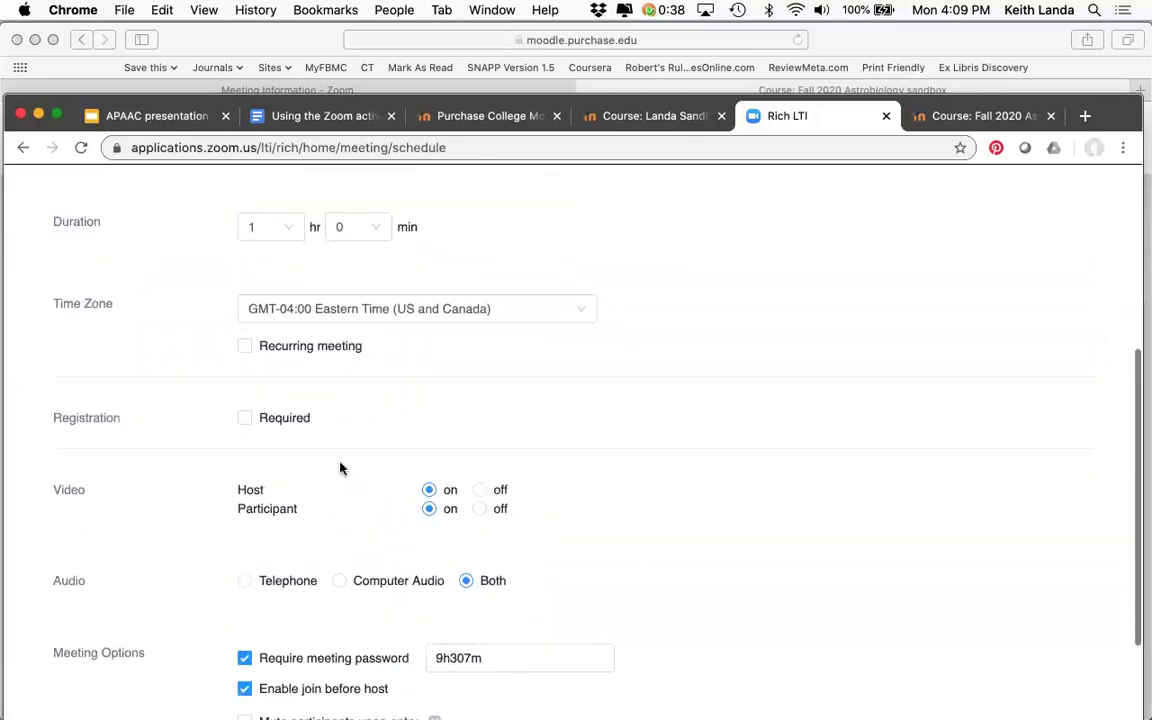
pyautogui.scroll(-6, 337, 468)
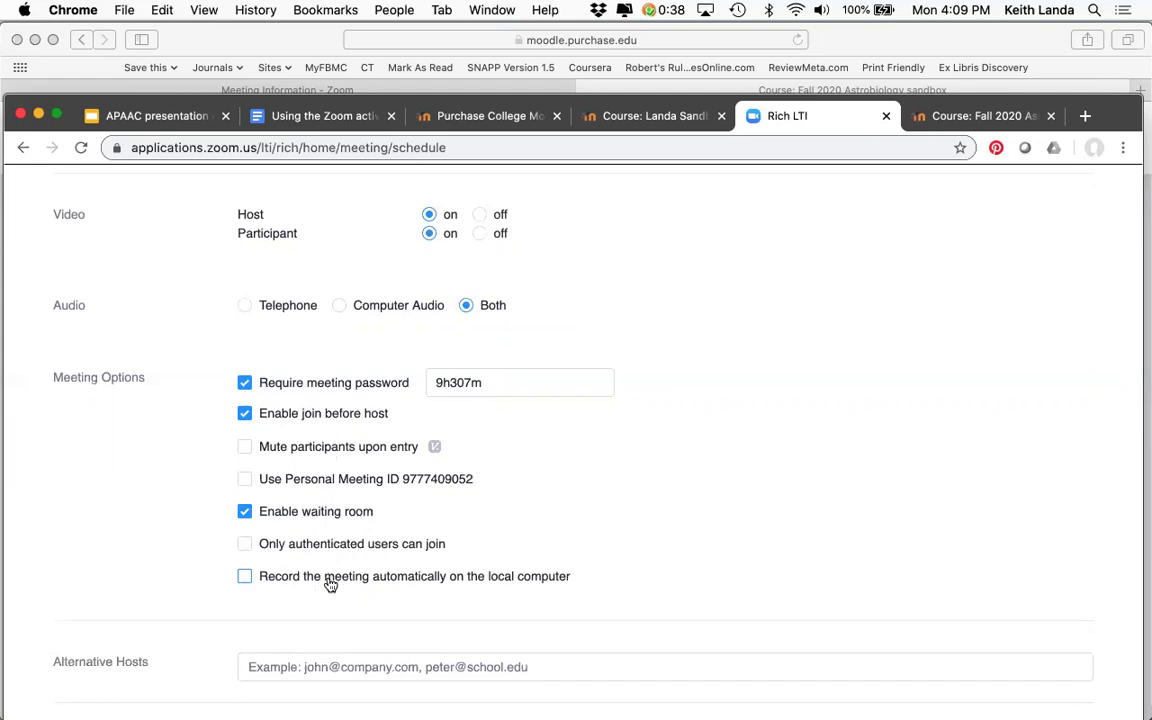
pyautogui.scroll(-1, 515, 526)
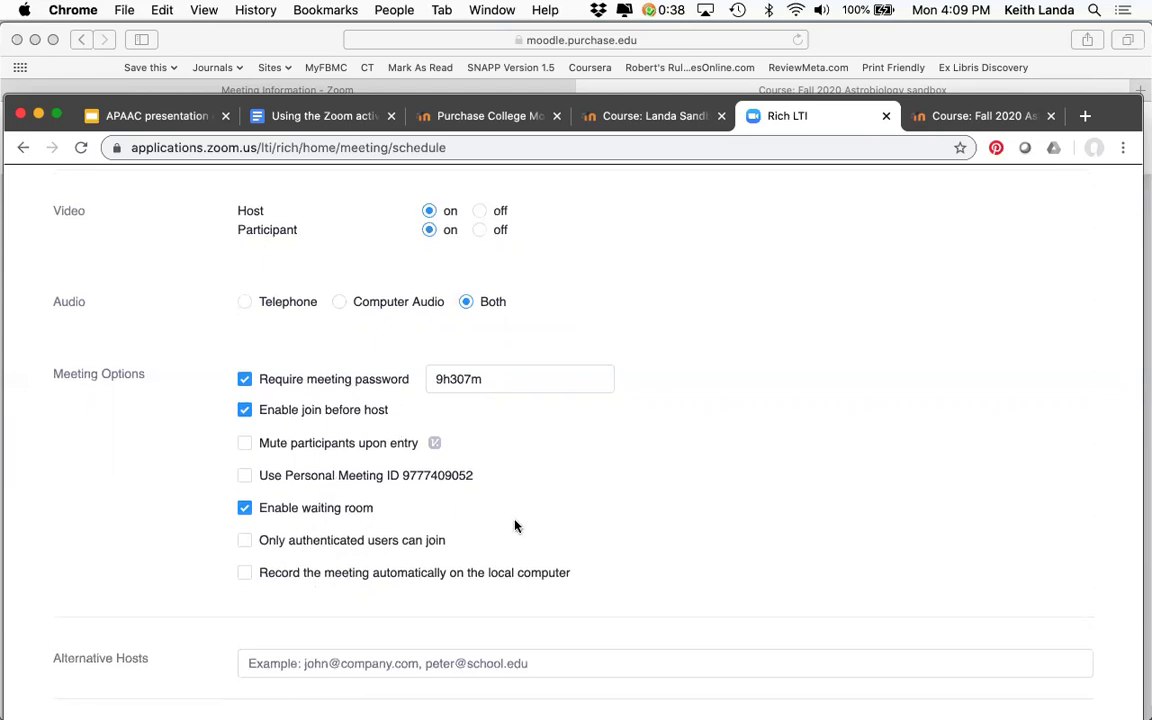
pyautogui.scroll(-2, 515, 526)
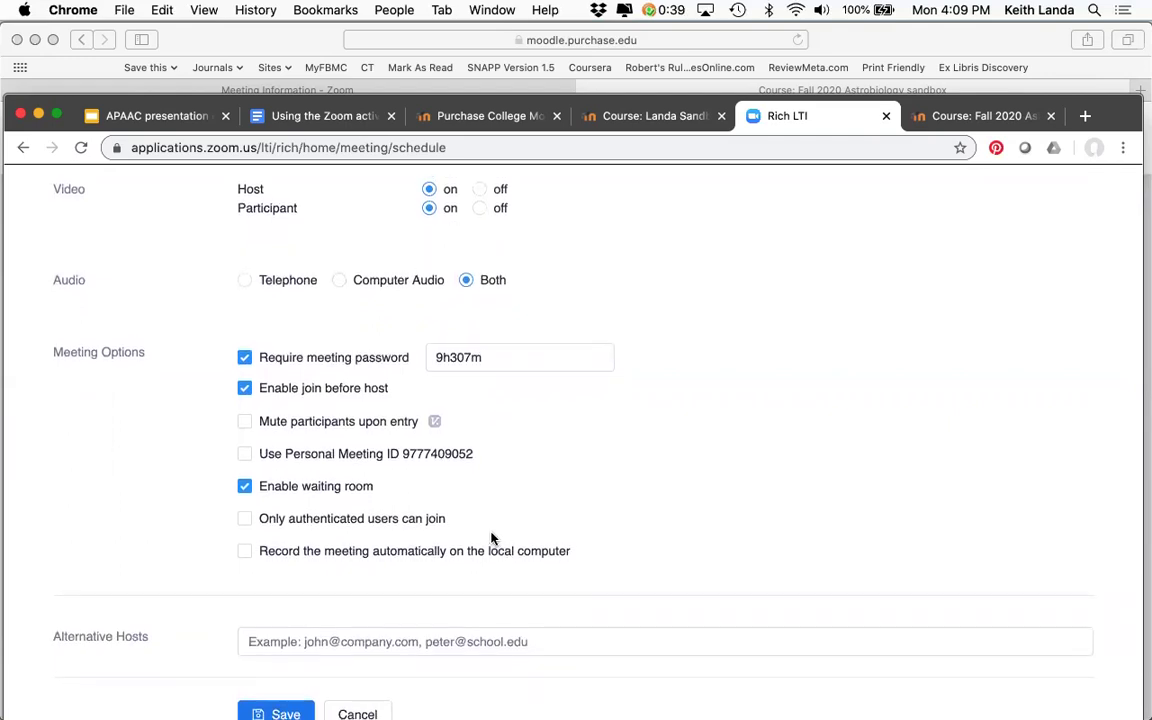
pyautogui.click(283, 710)
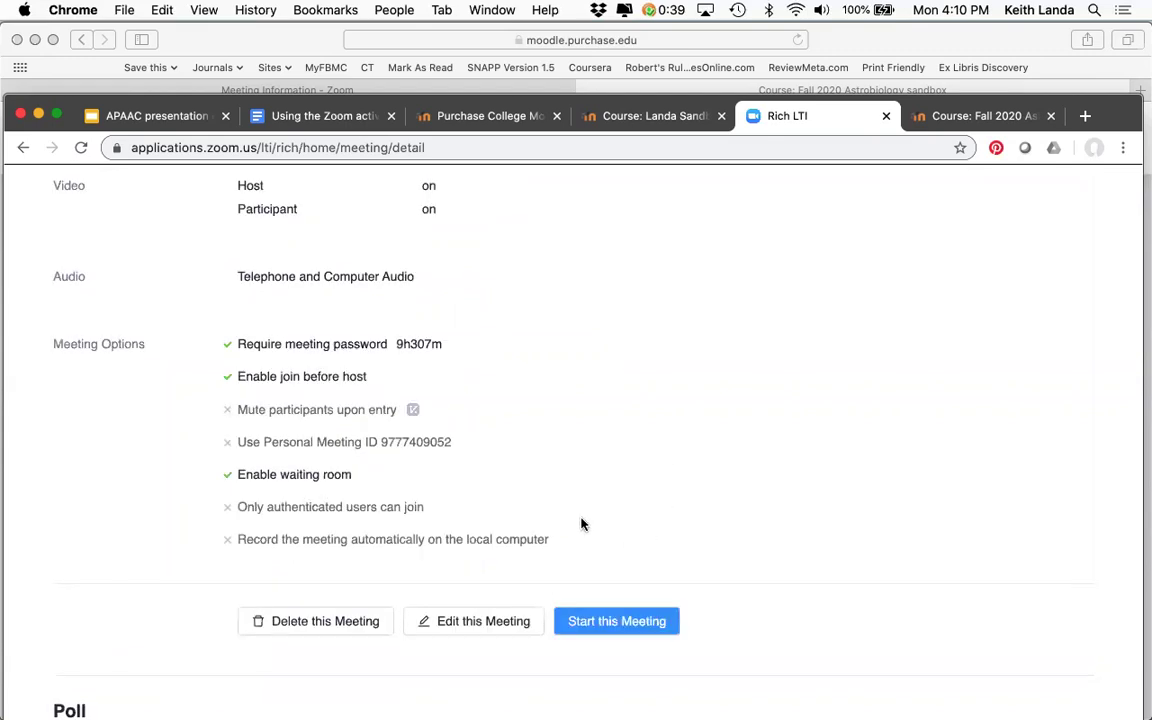
pyautogui.scroll(5, 581, 524)
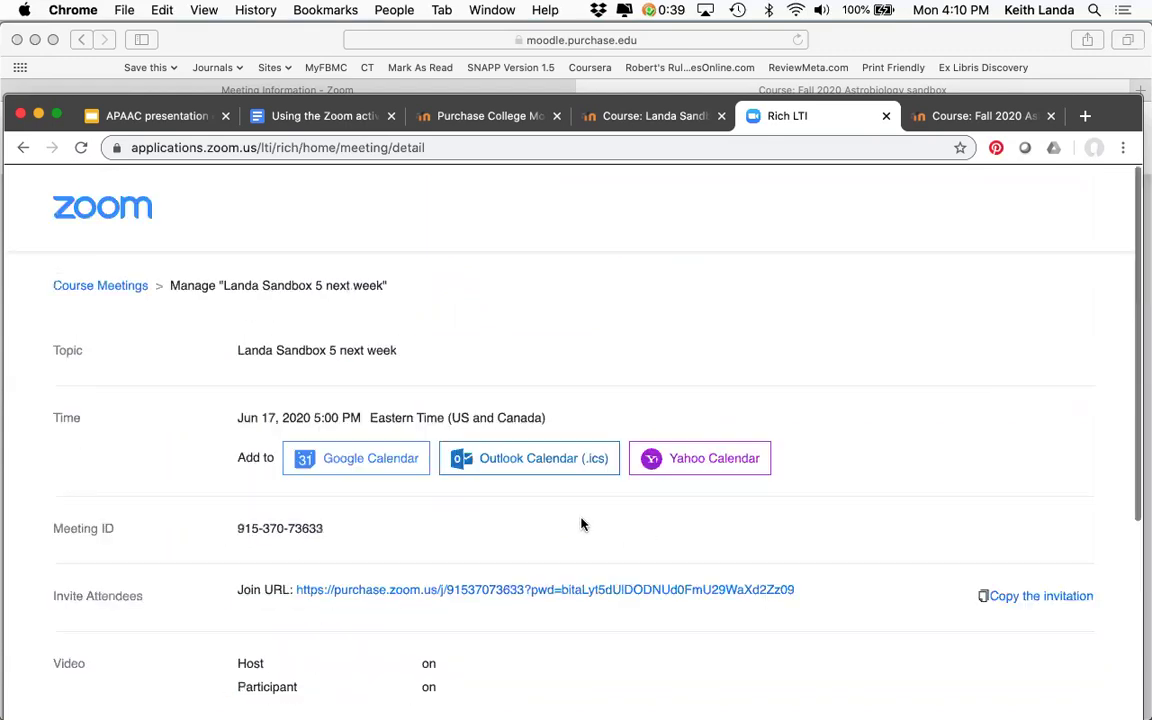
pyautogui.click(119, 283)
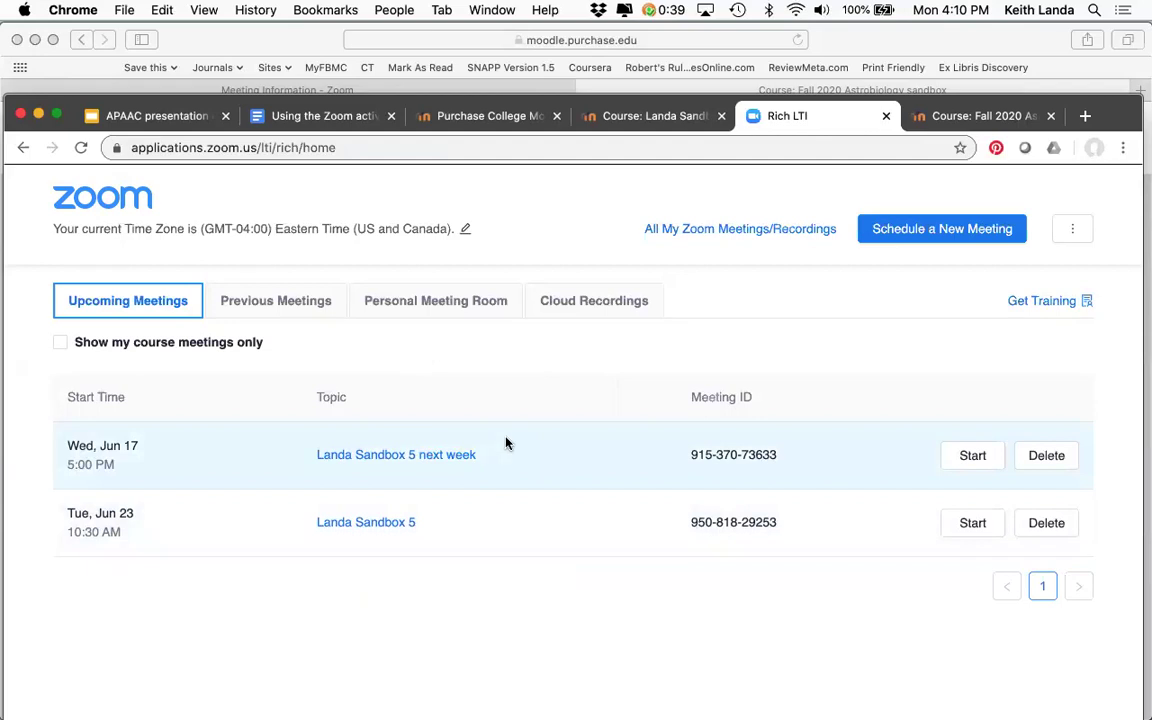
# - Look at the upcoming Zoom meetings across all courses and return to the Sandbox 5 course meetings
pyautogui.click(655, 117)
pyautogui.click(800, 116)
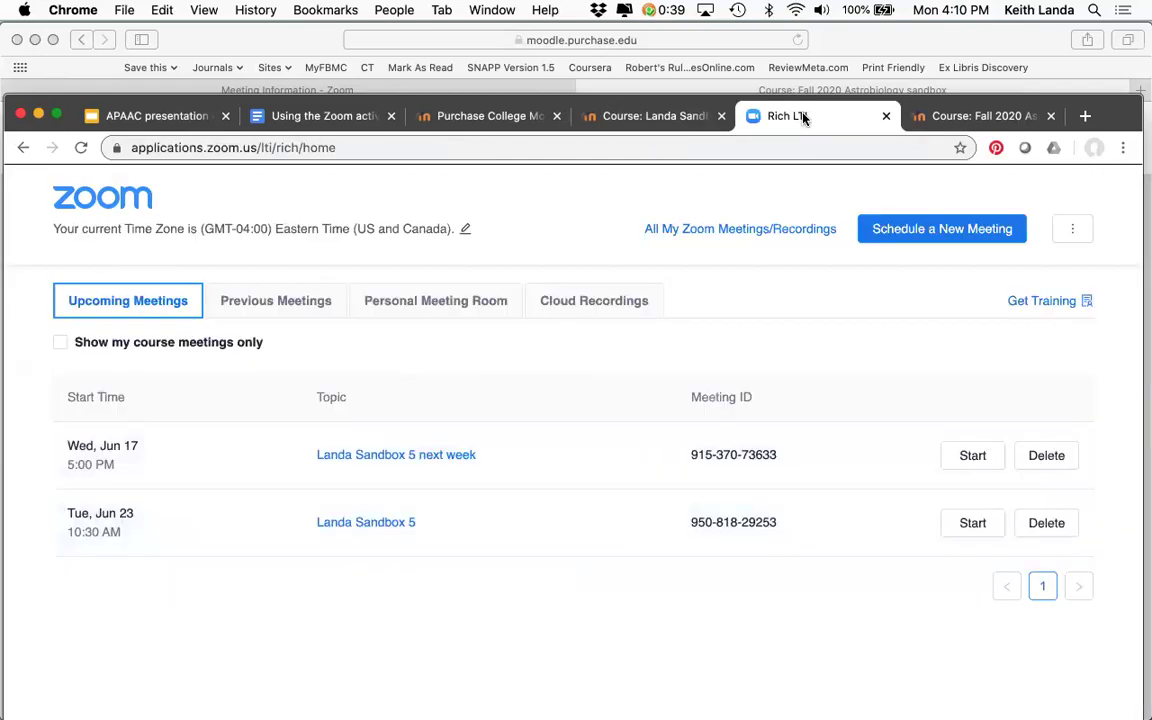
pyautogui.click(757, 230)
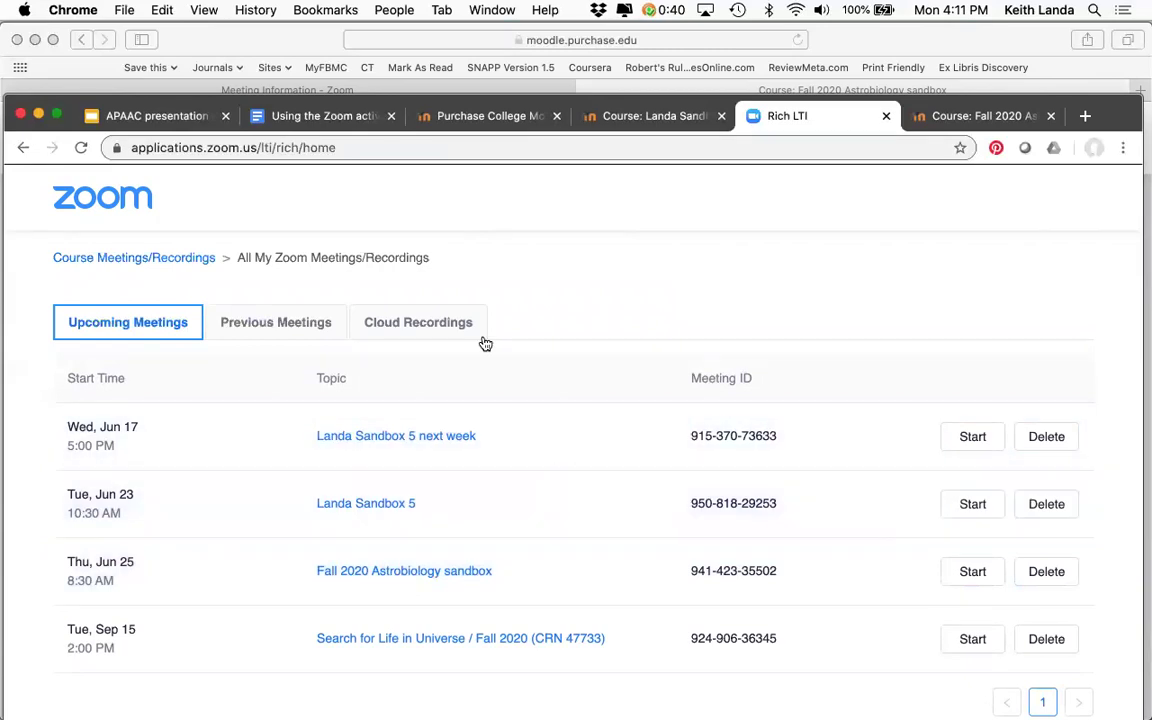
pyautogui.click(127, 262)
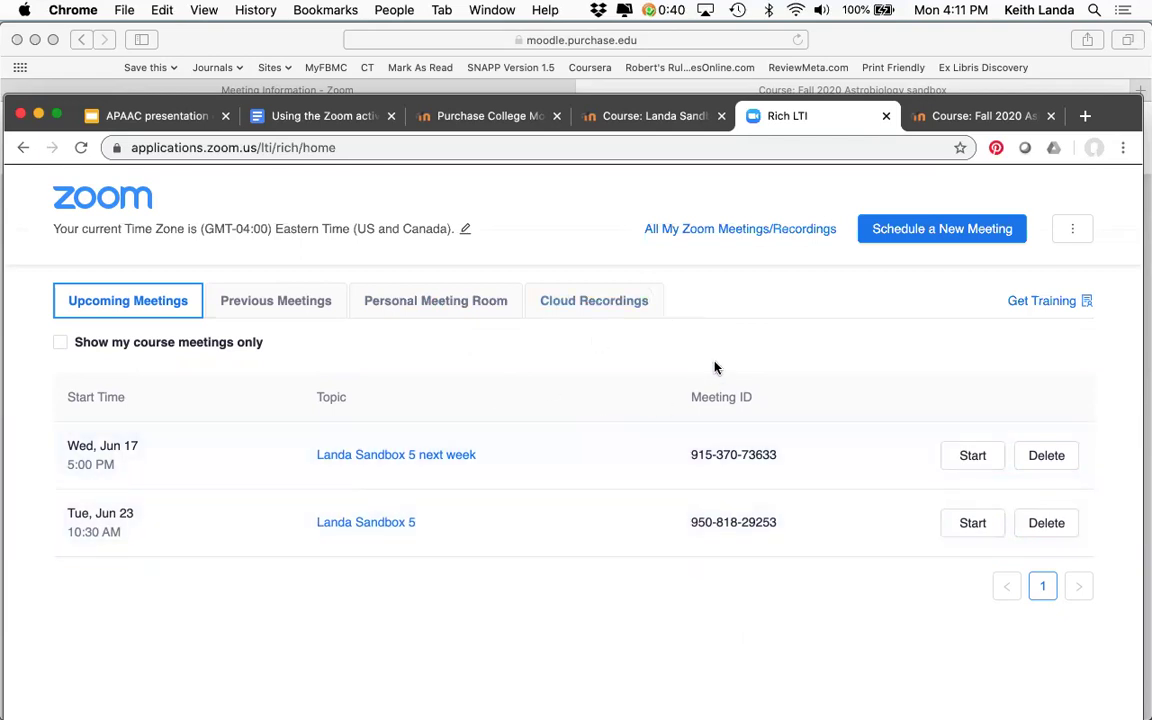
# - Close the Sandbox 5 Zoom dashboard and open the one in the Fall 2020 Astrobiology sandbox course
pyautogui.click(887, 118)
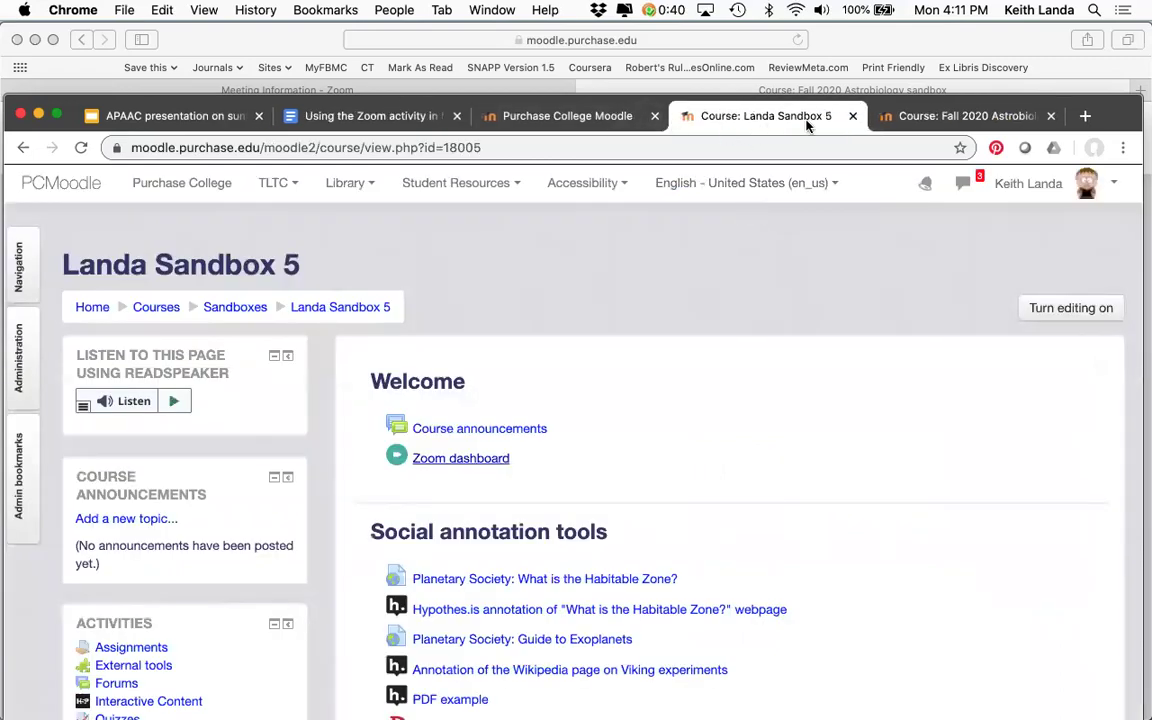
pyautogui.click(948, 118)
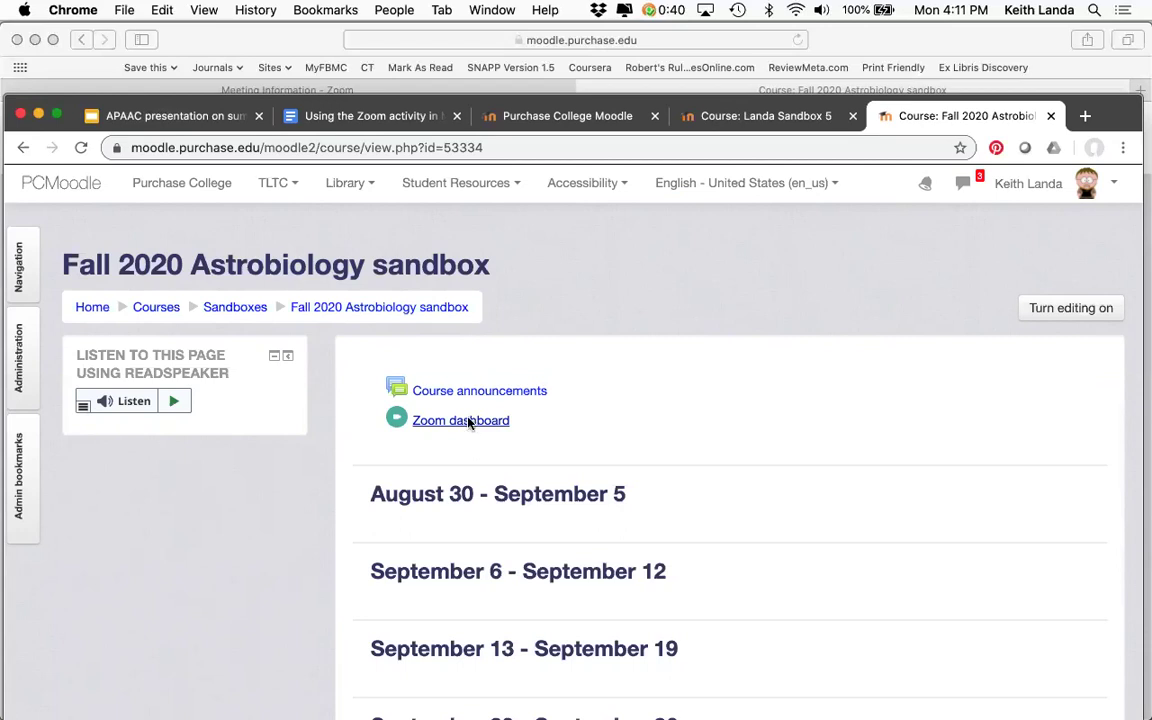
pyautogui.click(470, 421)
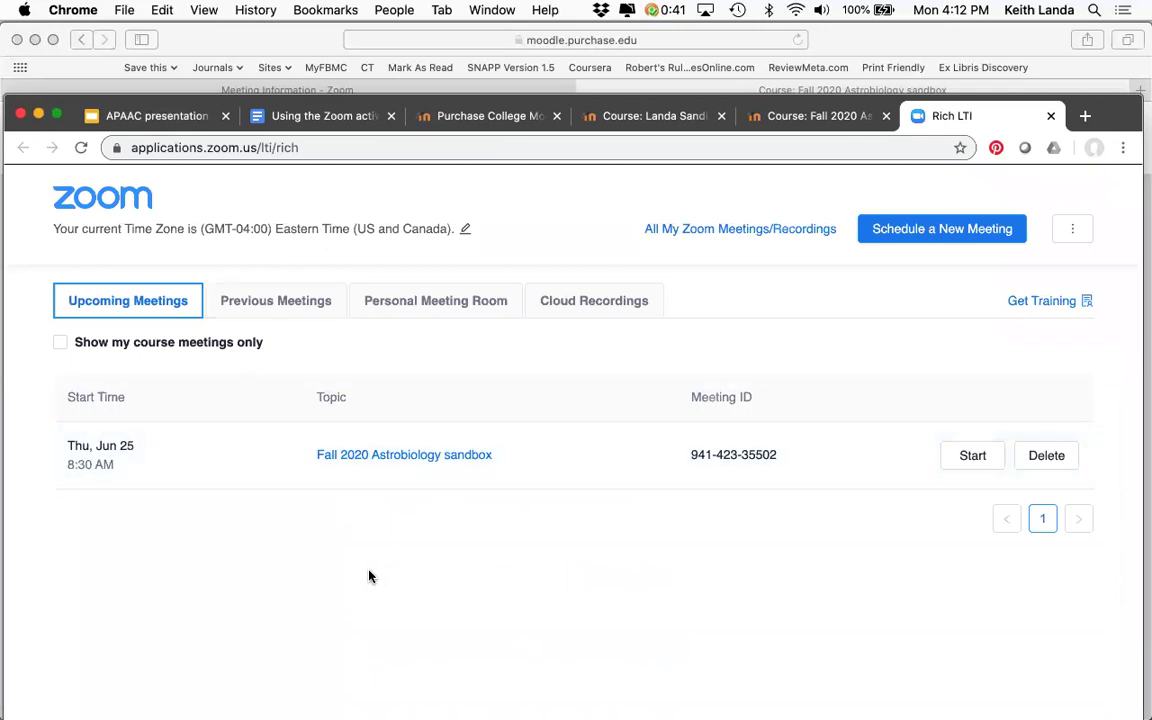
# - Compare the list of all Zoom meetings with the Astrobiology course's own list, and check the agenda's instructor view section
pyautogui.click(757, 230)
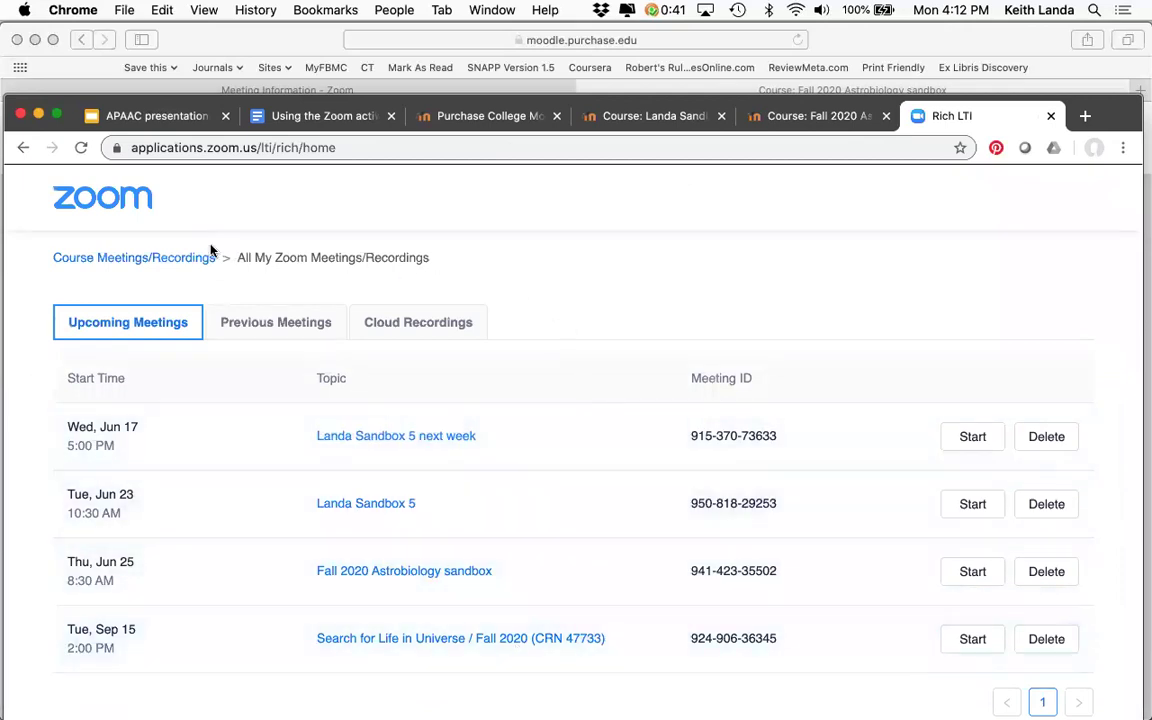
pyautogui.click(122, 260)
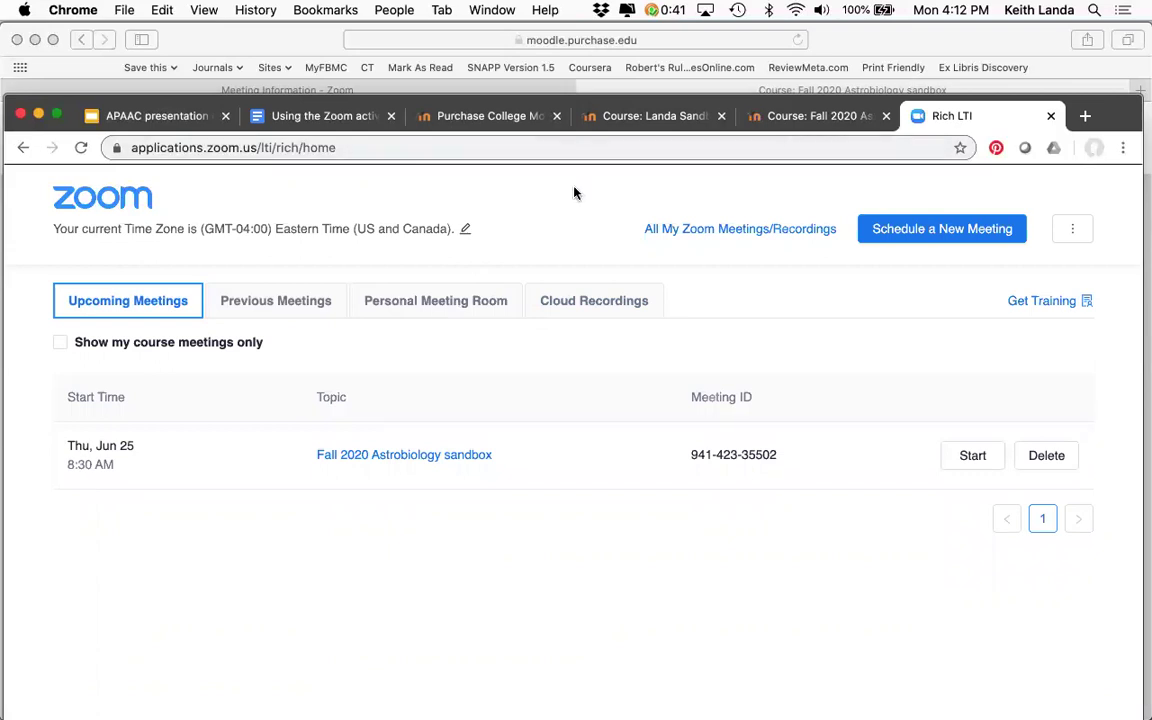
pyautogui.click(290, 115)
pyautogui.scroll(-10, 451, 526)
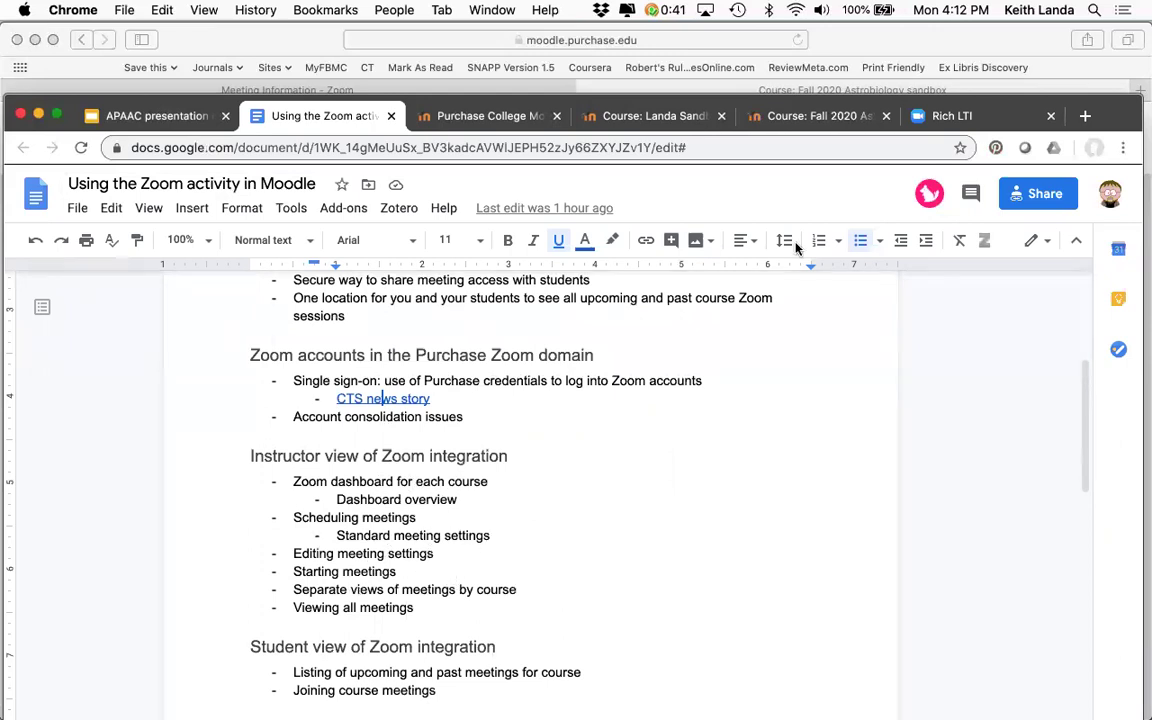
pyautogui.click(935, 116)
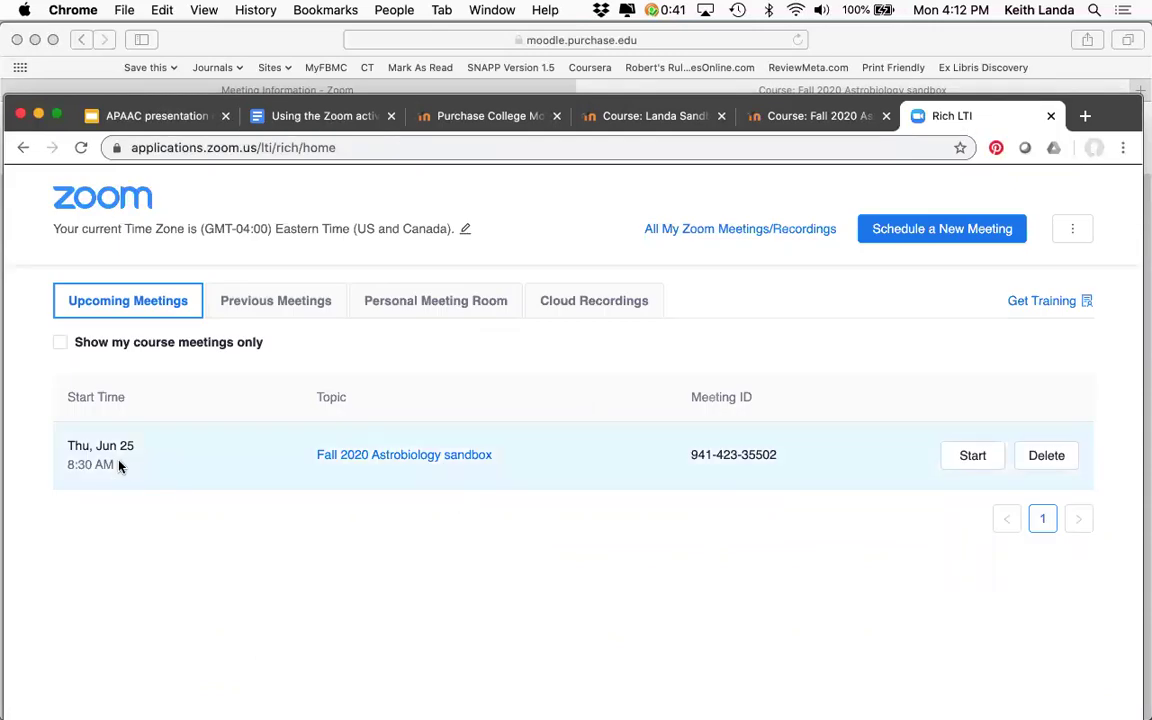
# - Open the Fall 2020 Astrobiology sandbox meeting and review its details, invitation and meeting options
pyautogui.click(417, 458)
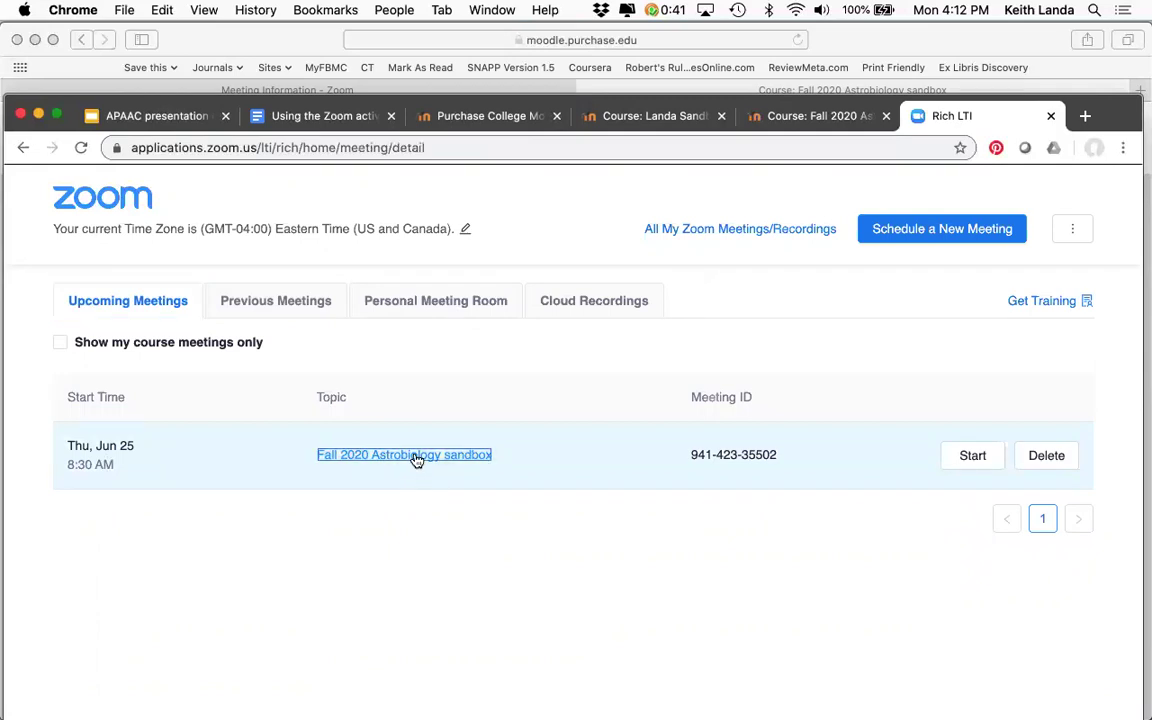
pyautogui.scroll(-3, 563, 518)
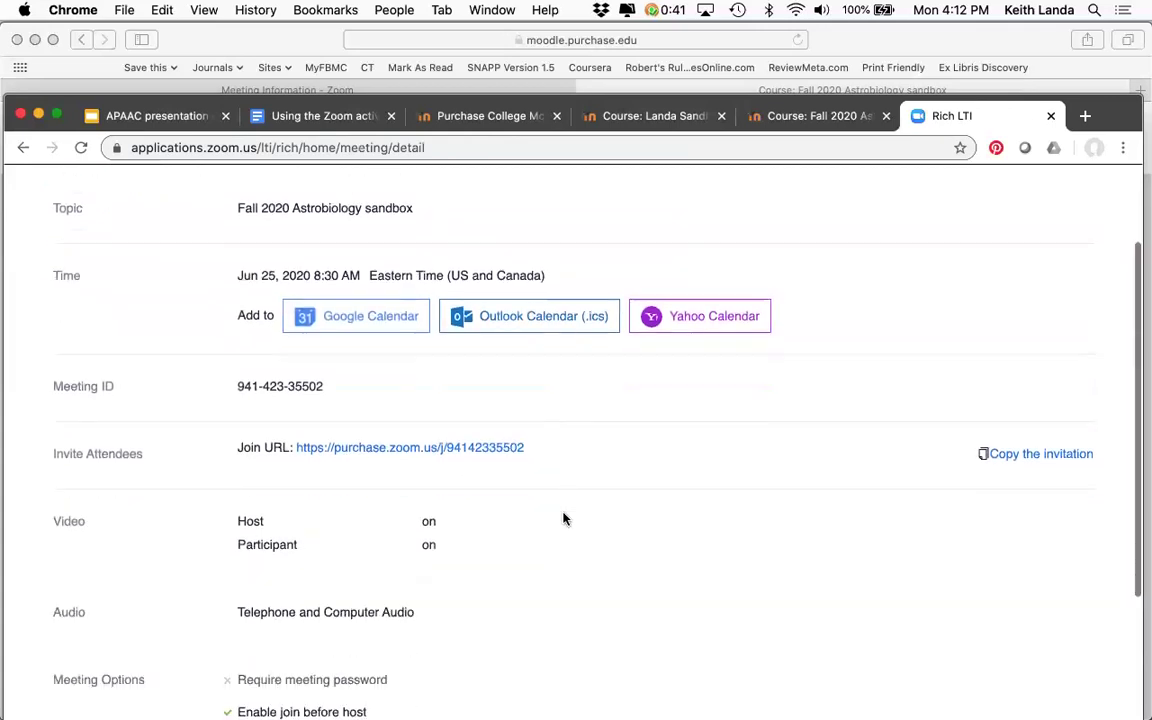
pyautogui.scroll(2, 563, 518)
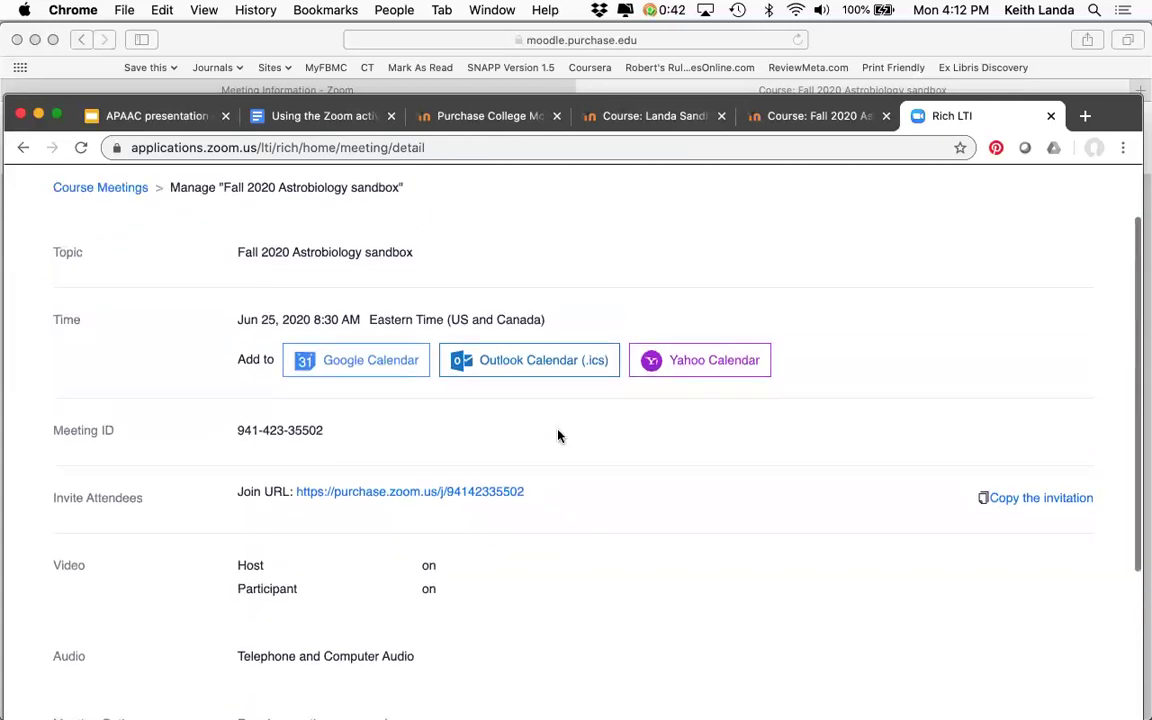
pyautogui.click(1045, 503)
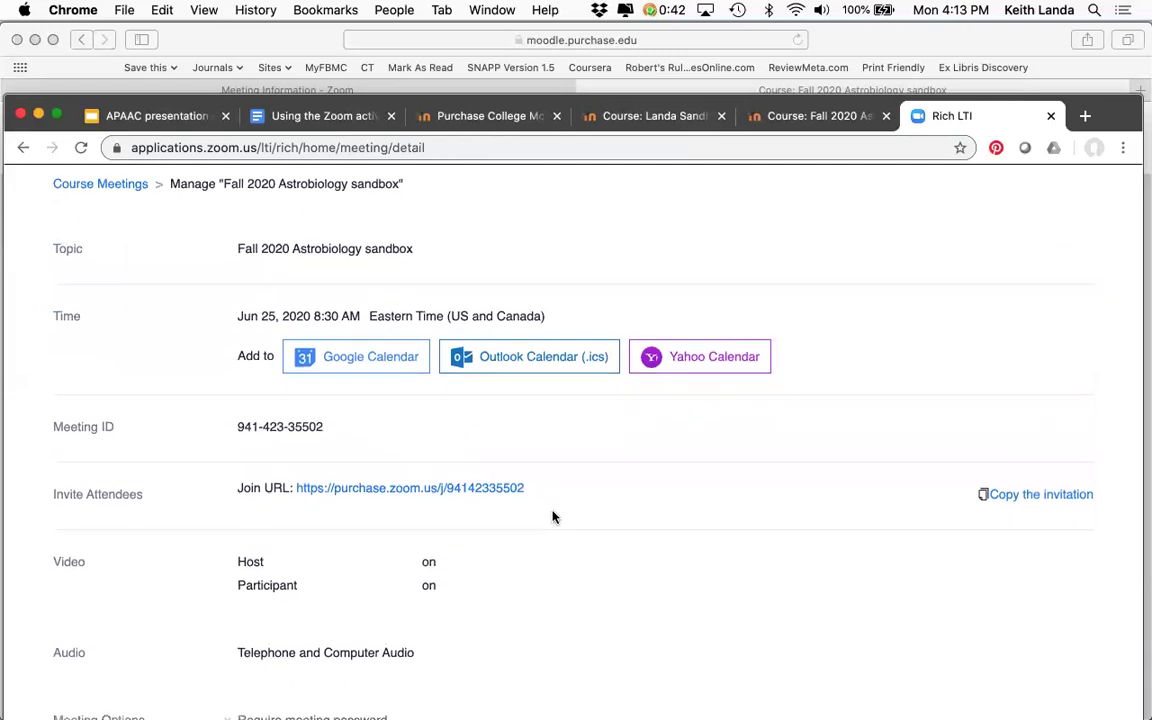
pyautogui.scroll(-3, 553, 517)
pyautogui.scroll(-5, 553, 517)
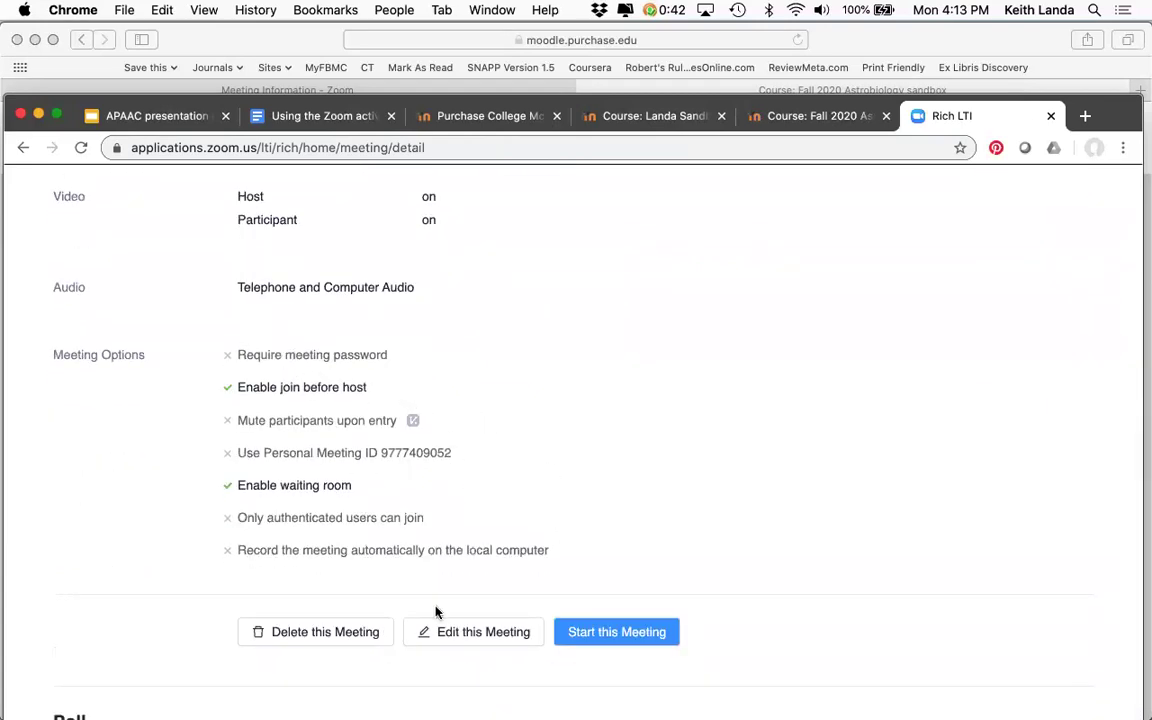
# - Edit the Fall 2020 Astrobiology sandbox meeting to mute participants upon entry, and save the change
pyautogui.click(483, 633)
pyautogui.scroll(1, 543, 497)
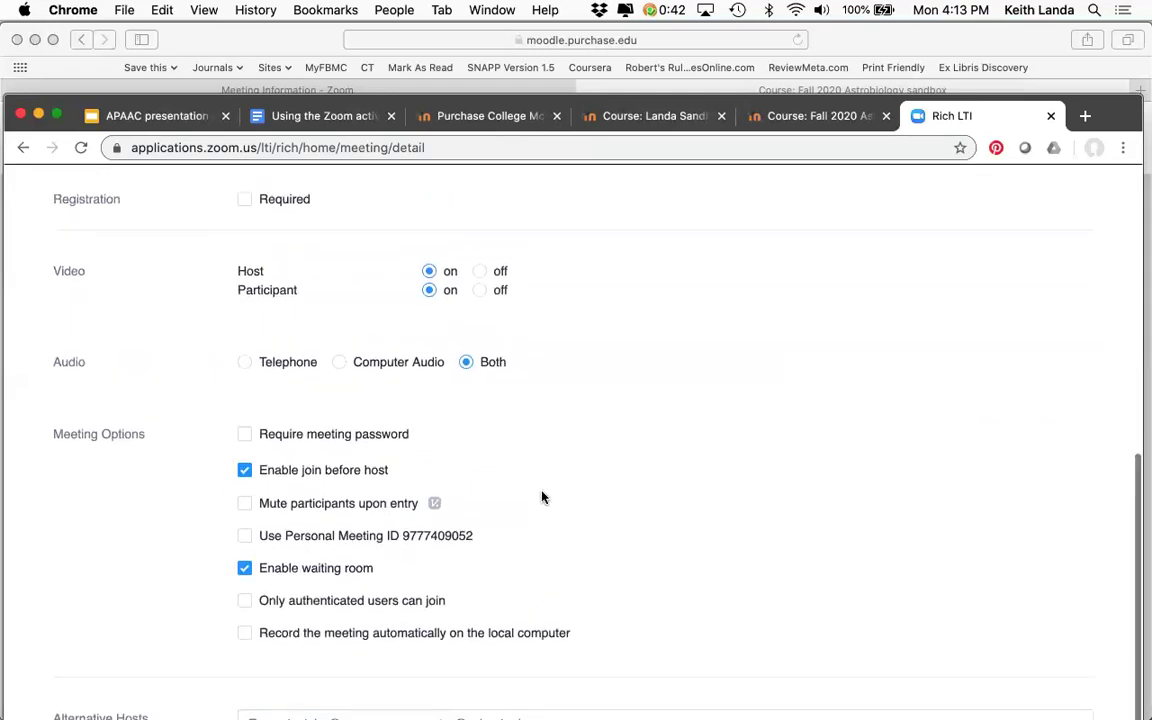
pyautogui.click(247, 506)
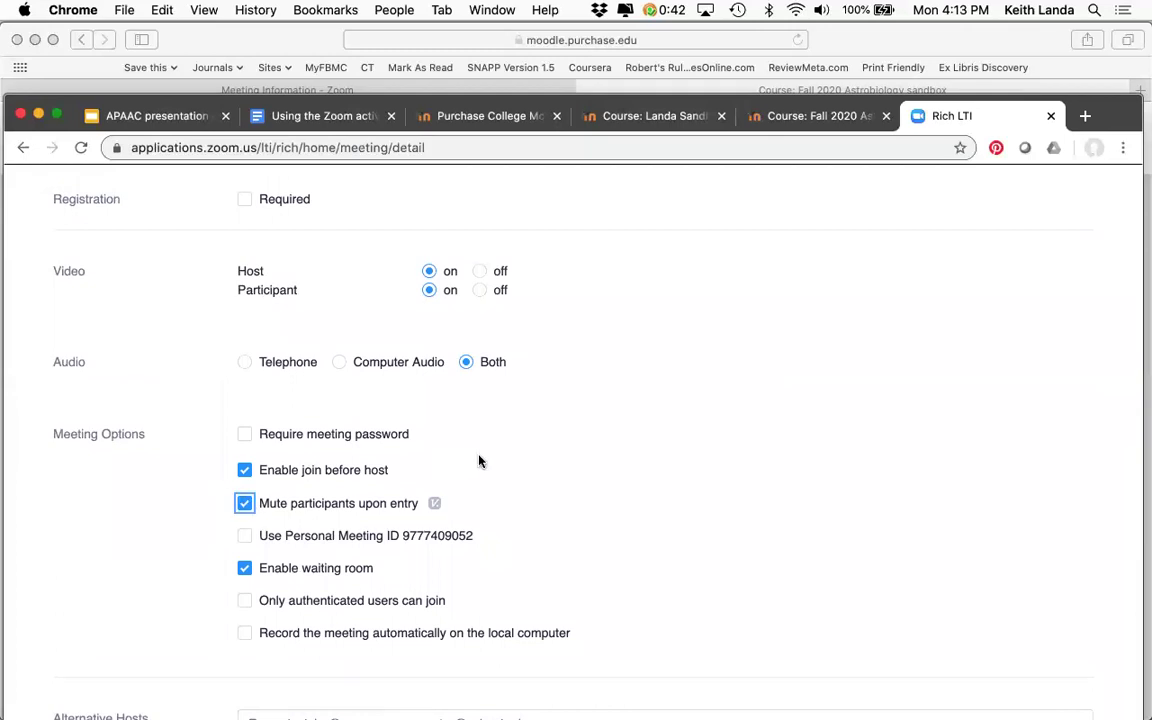
pyautogui.scroll(-2, 535, 478)
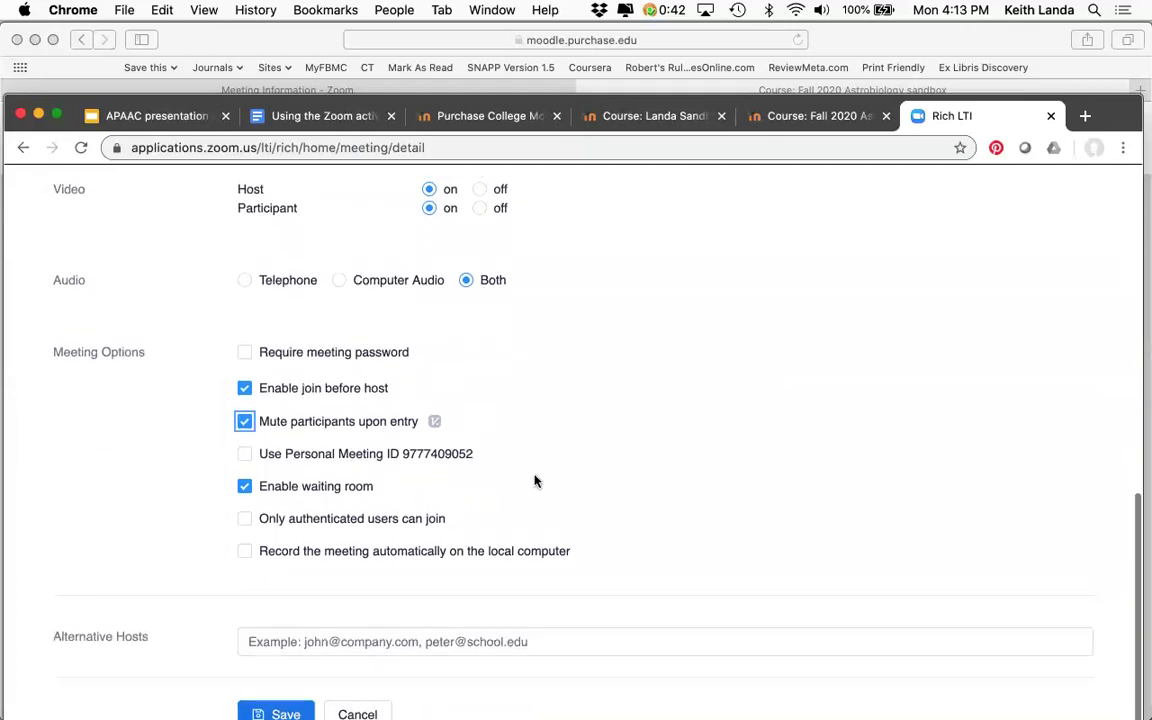
pyautogui.click(280, 712)
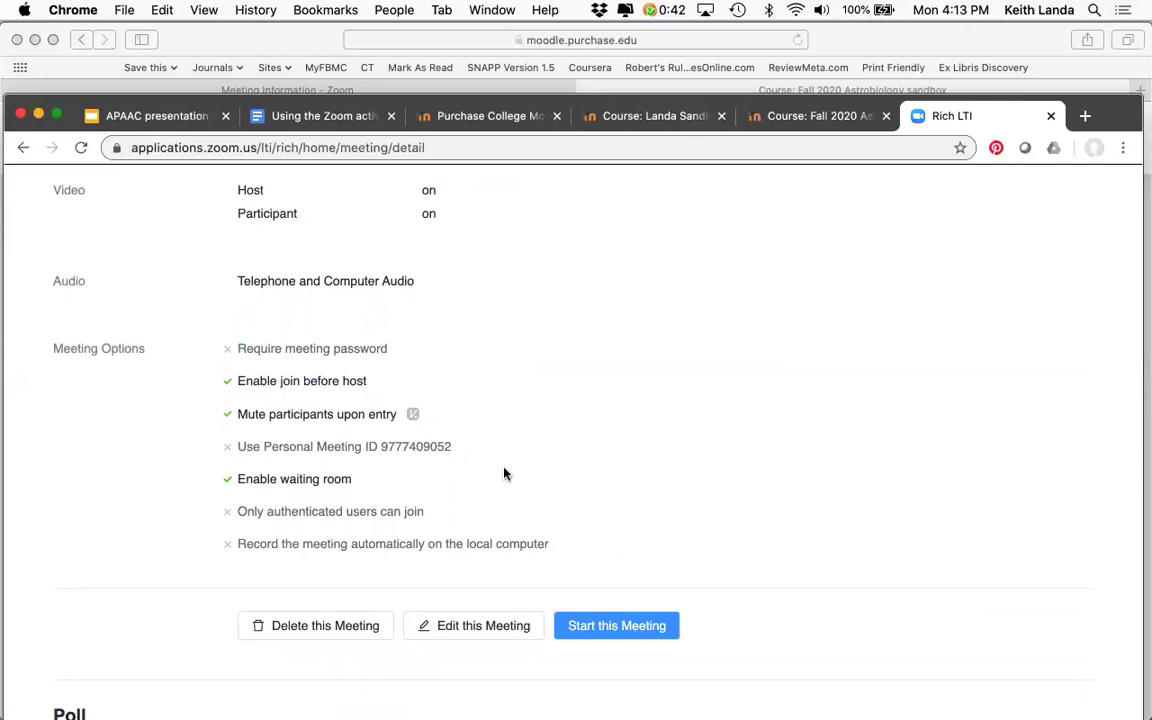
# - Look at the student's view of the Fall 2020 Astrobiology sandbox course in Safari and switch back to Chrome
pyautogui.scroll(3, 503, 473)
pyautogui.scroll(3, 503, 473)
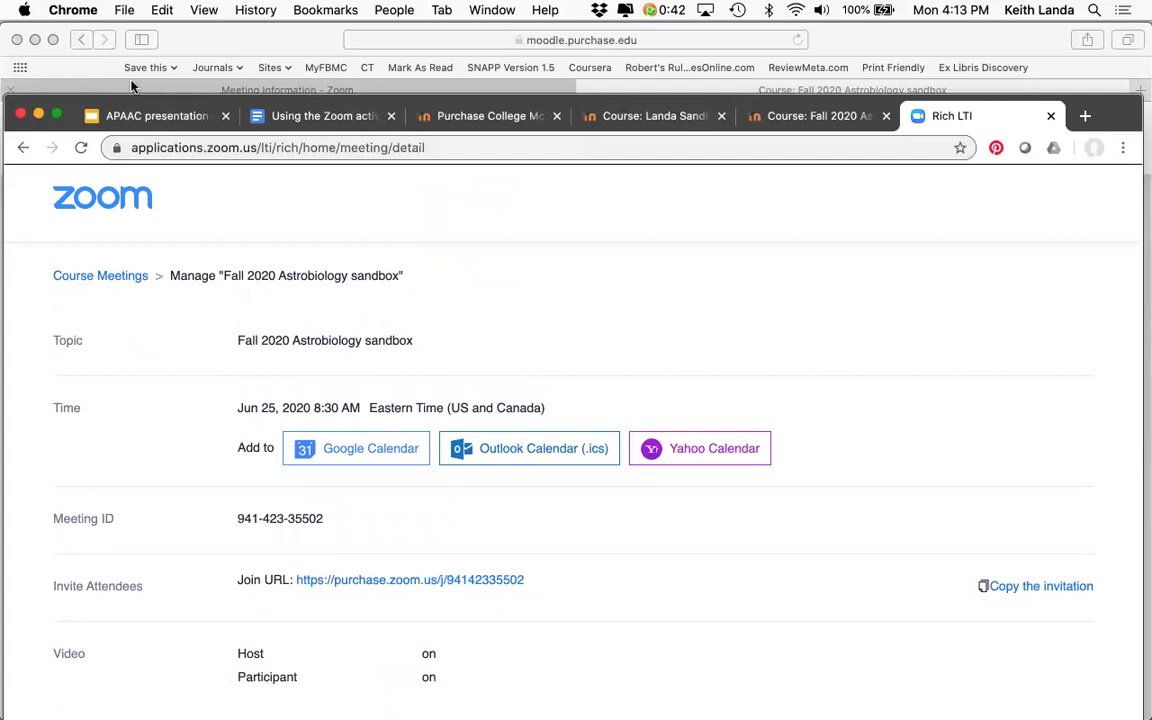
pyautogui.click(125, 304)
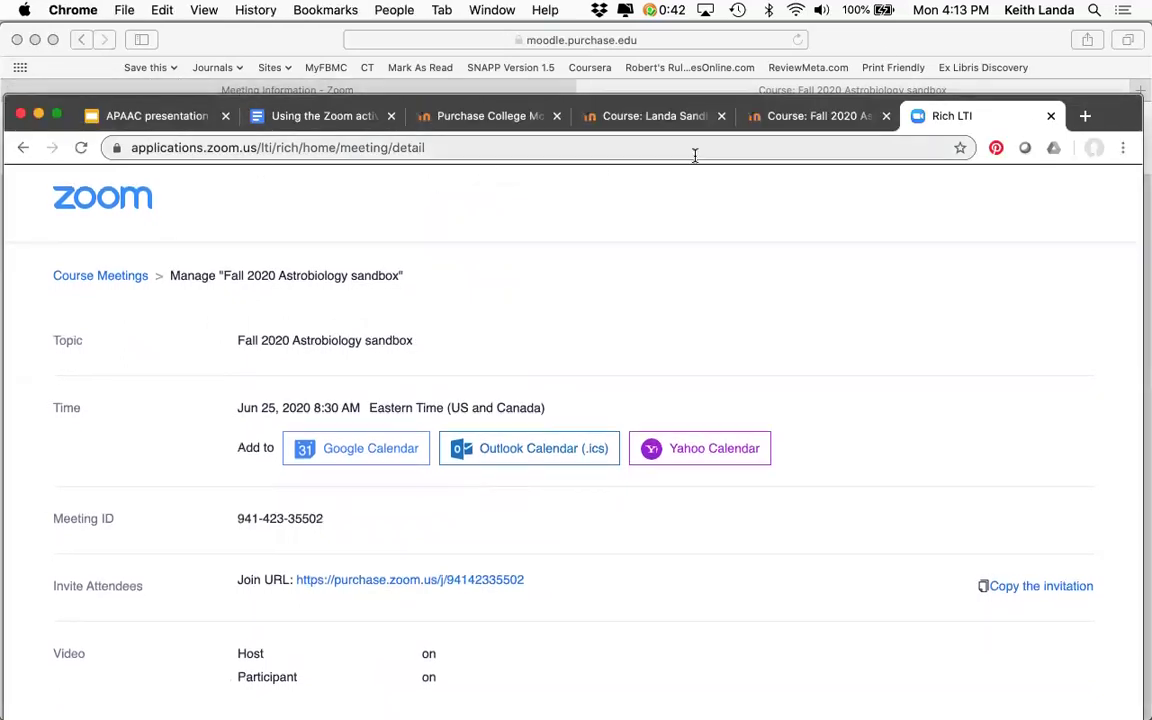
pyautogui.click(864, 49)
pyautogui.moveTo(864, 49); pyautogui.dragTo(874, 113)
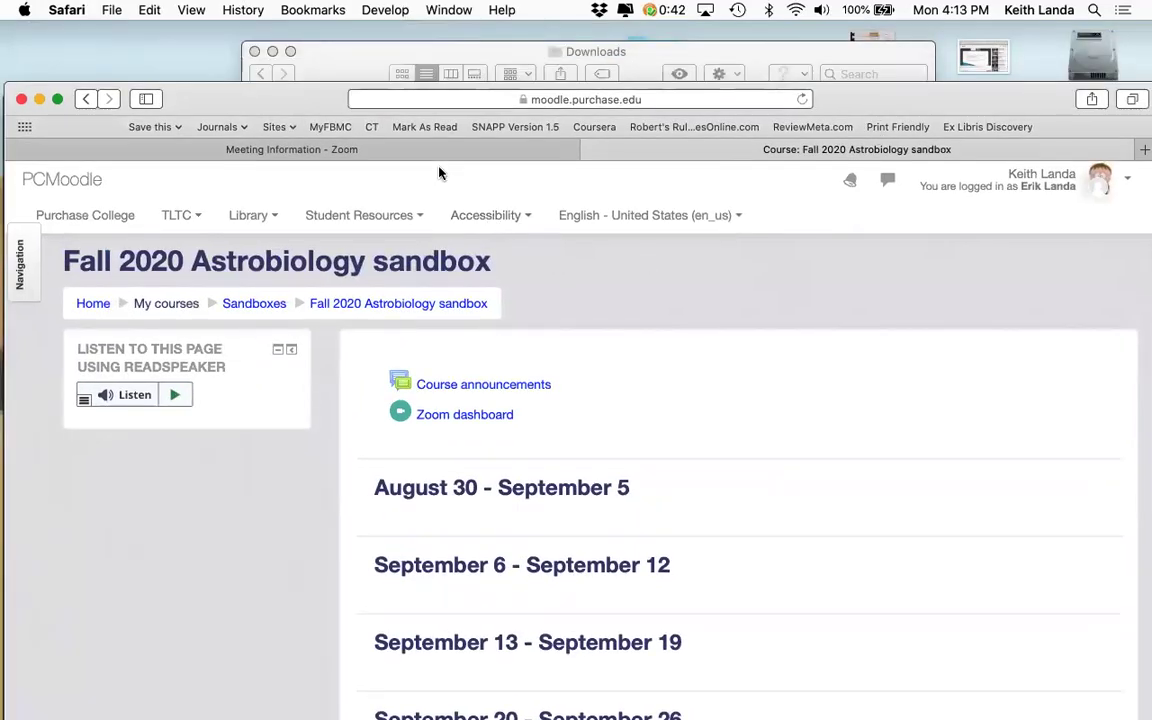
pyautogui.press('super+Tab')
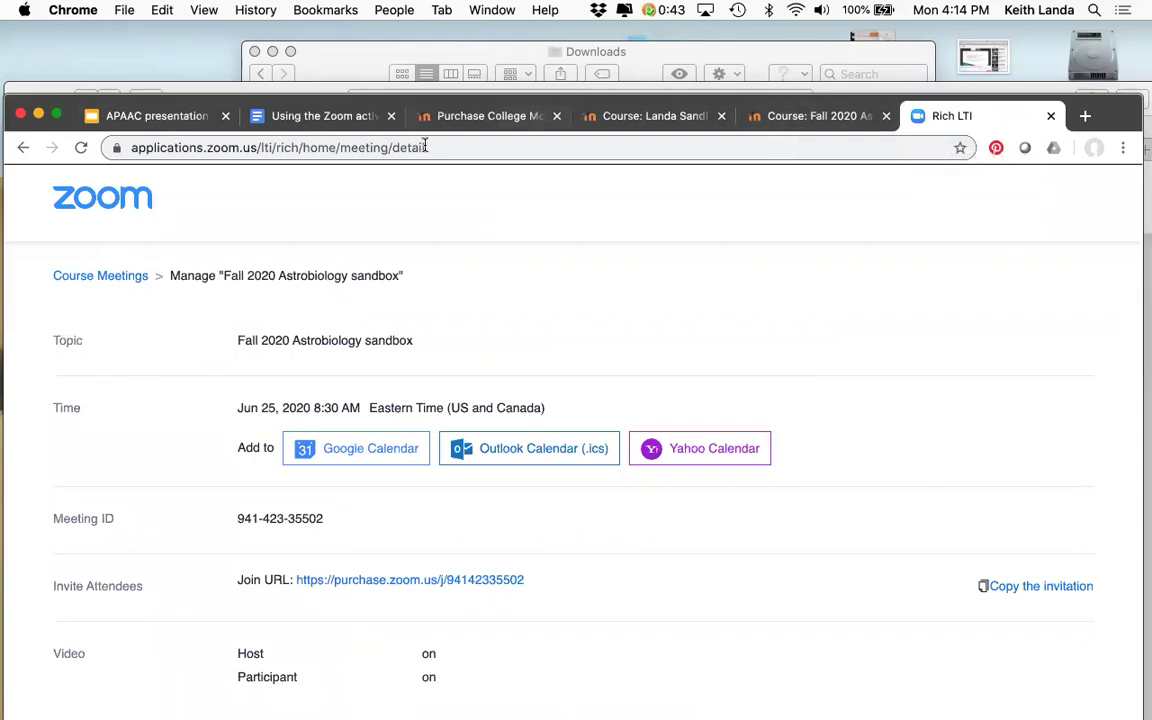
# - Read the agenda's sections on the instructor and student views, and return to the Astrobiology course's Zoom meetings list
pyautogui.click(262, 112)
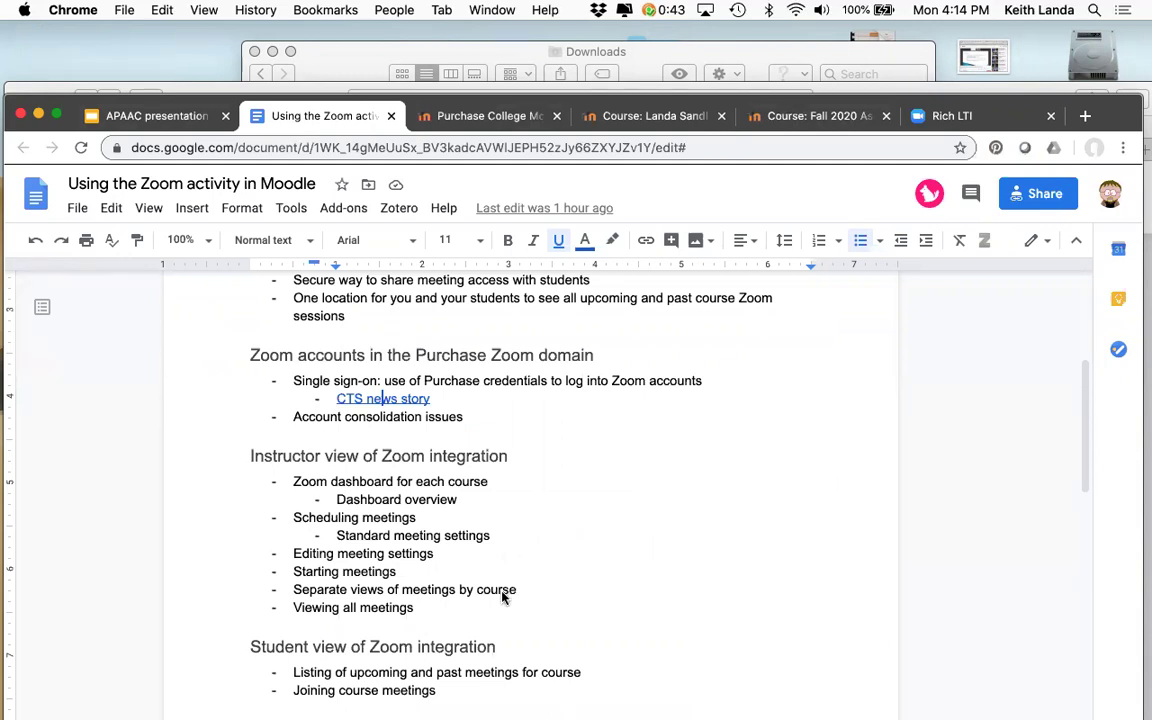
pyautogui.scroll(-3, 507, 568)
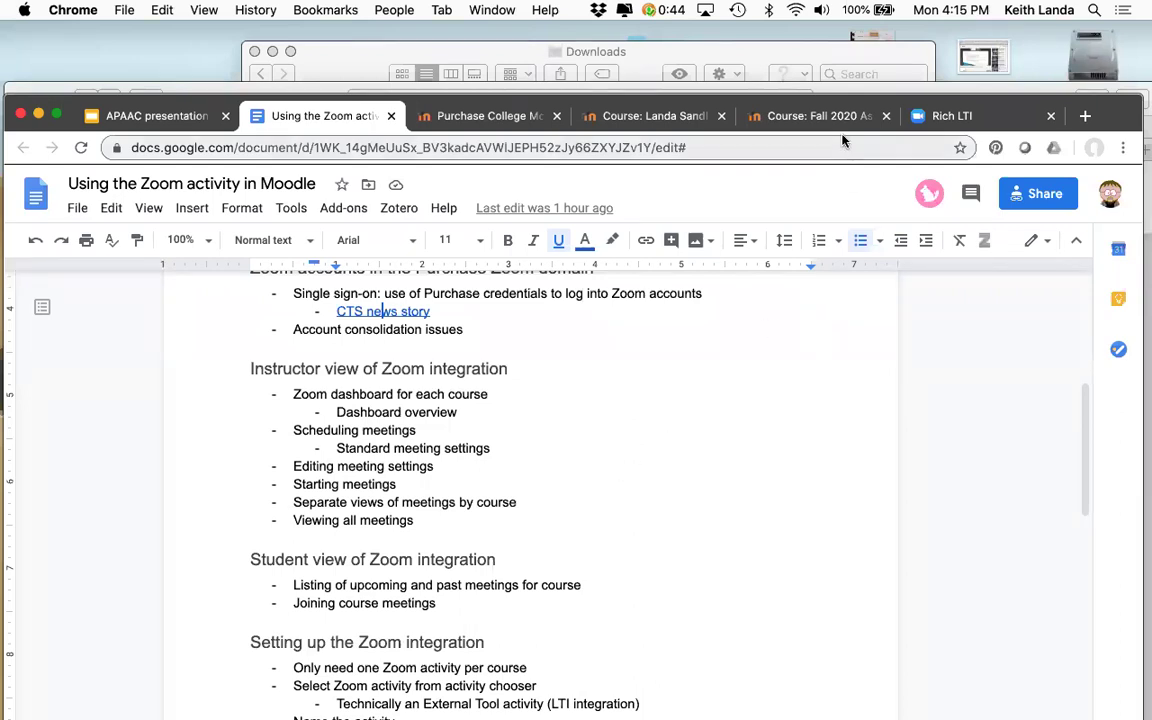
pyautogui.click(958, 116)
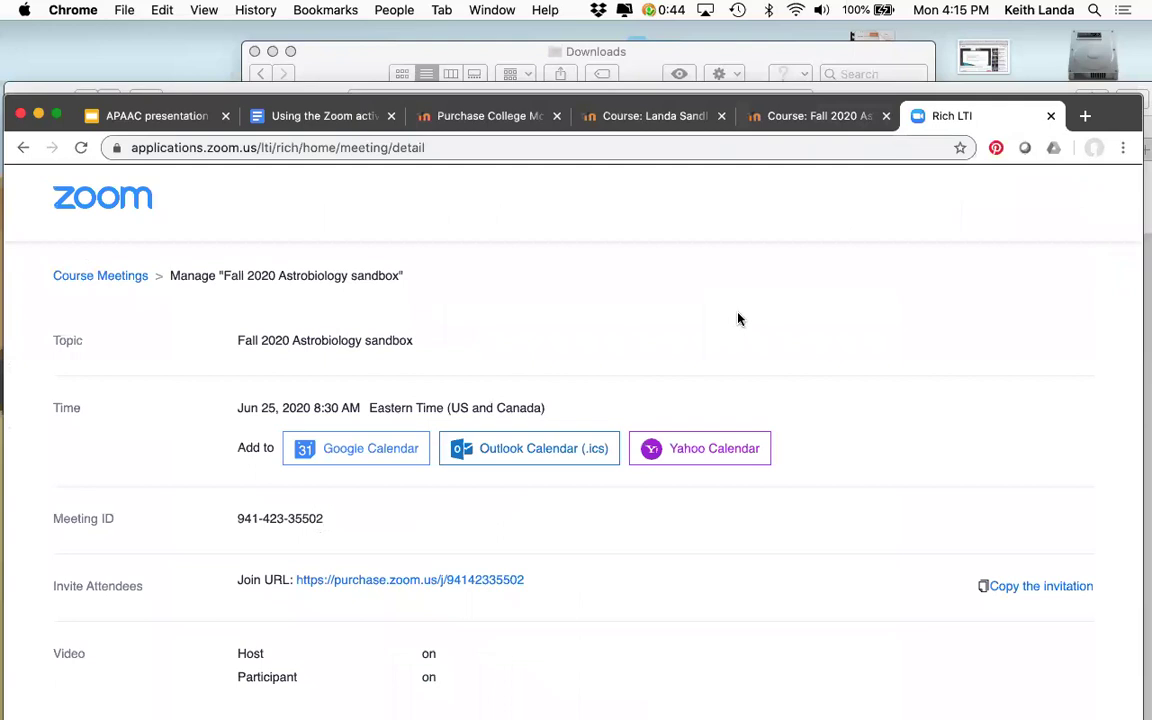
pyautogui.click(91, 274)
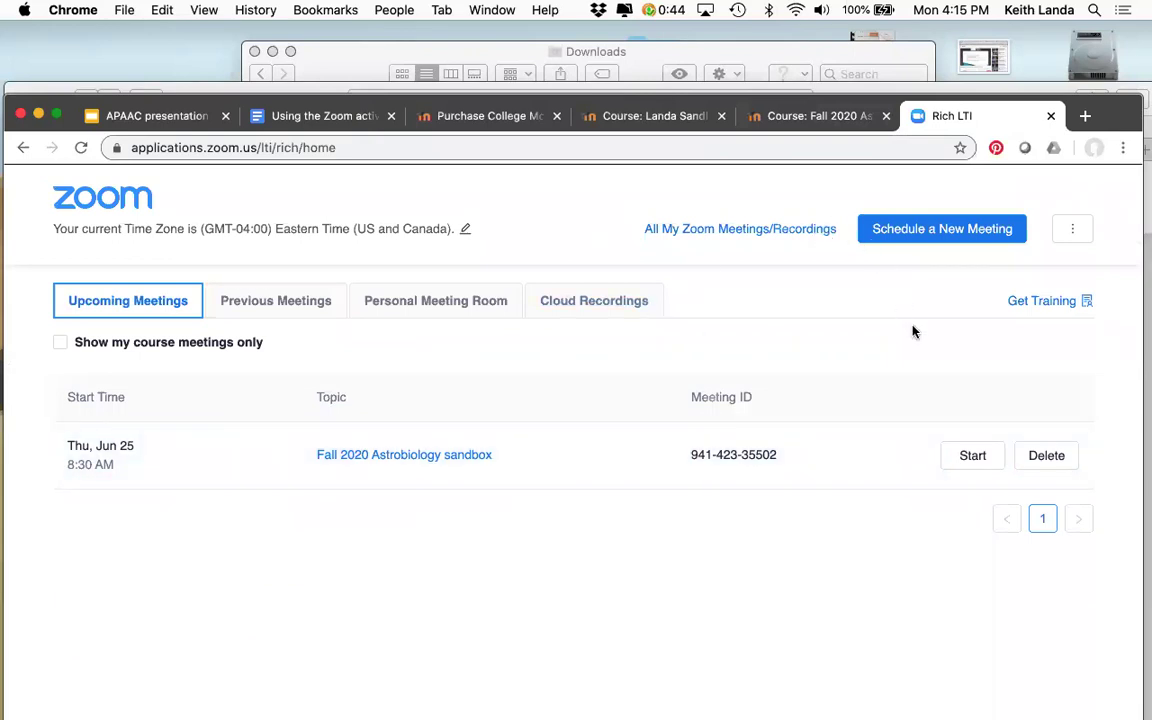
# - Start scheduling a new meeting with the topic "Fall 2020 Astrobiology sandbox - week 2 check-in"
pyautogui.click(942, 230)
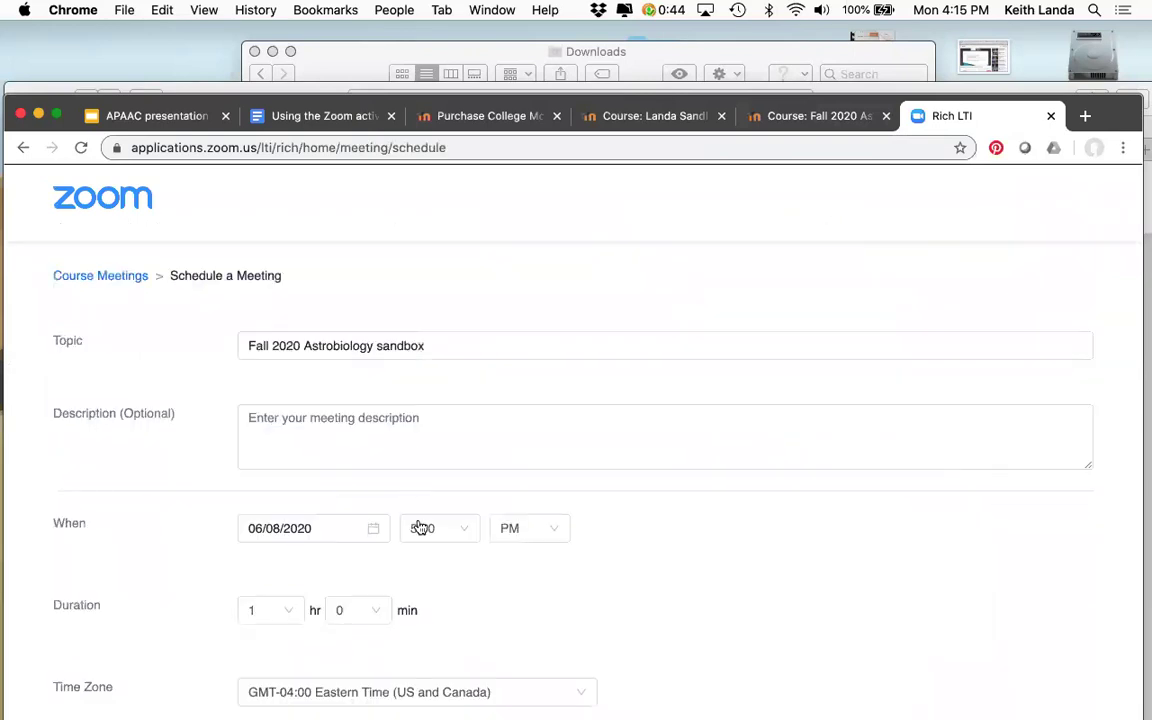
pyautogui.click(481, 345)
pyautogui.write('-')
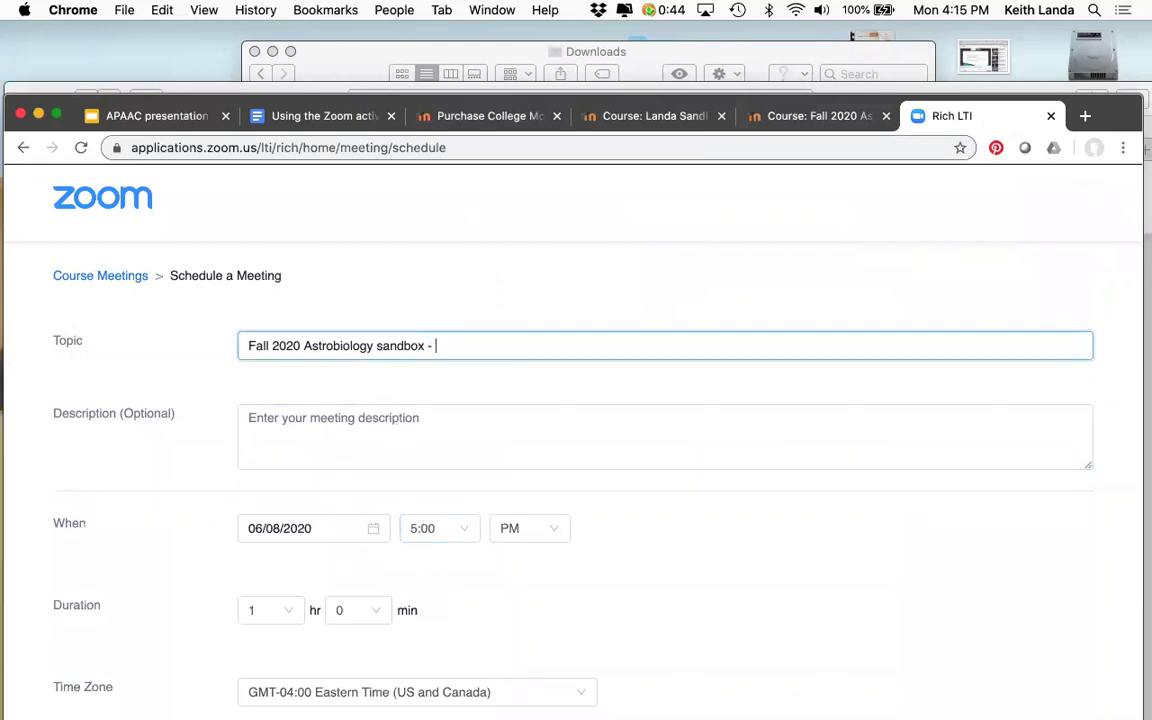
pyautogui.write(' week')
pyautogui.write('2')
pyautogui.write('check-in')
pyautogui.click(558, 463)
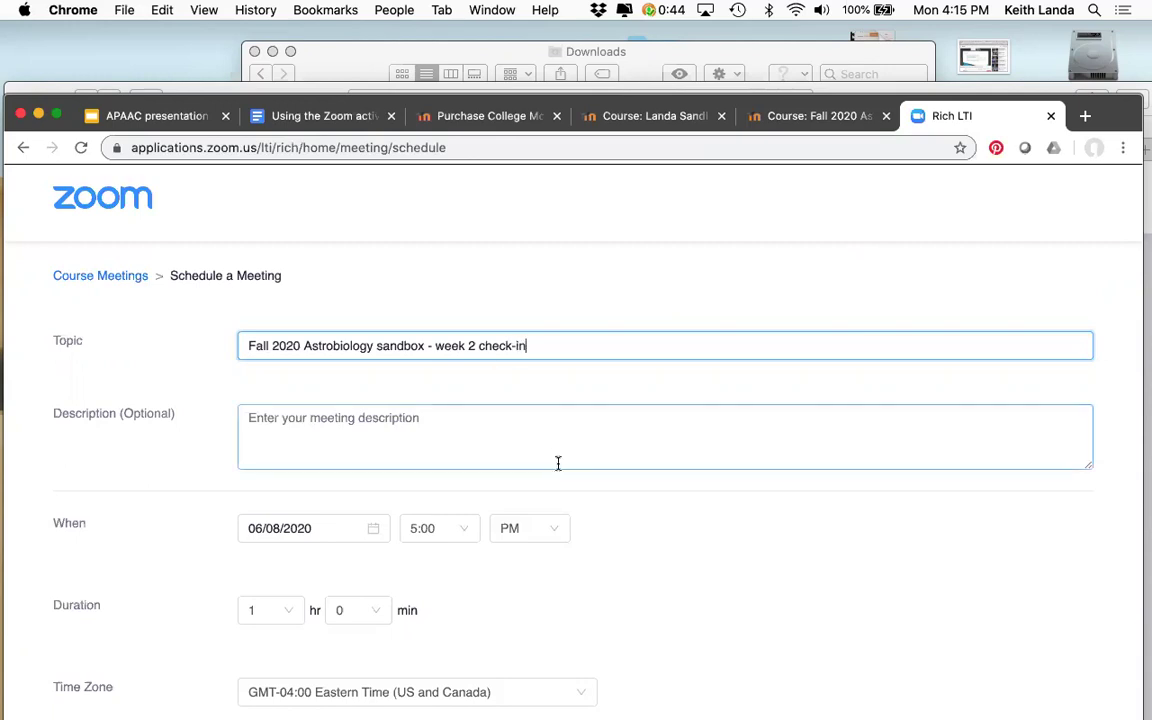
# - Set the new meeting's start to 09/03/2020 at 7:00 PM
pyautogui.scroll(-1, 558, 468)
pyautogui.click(374, 501)
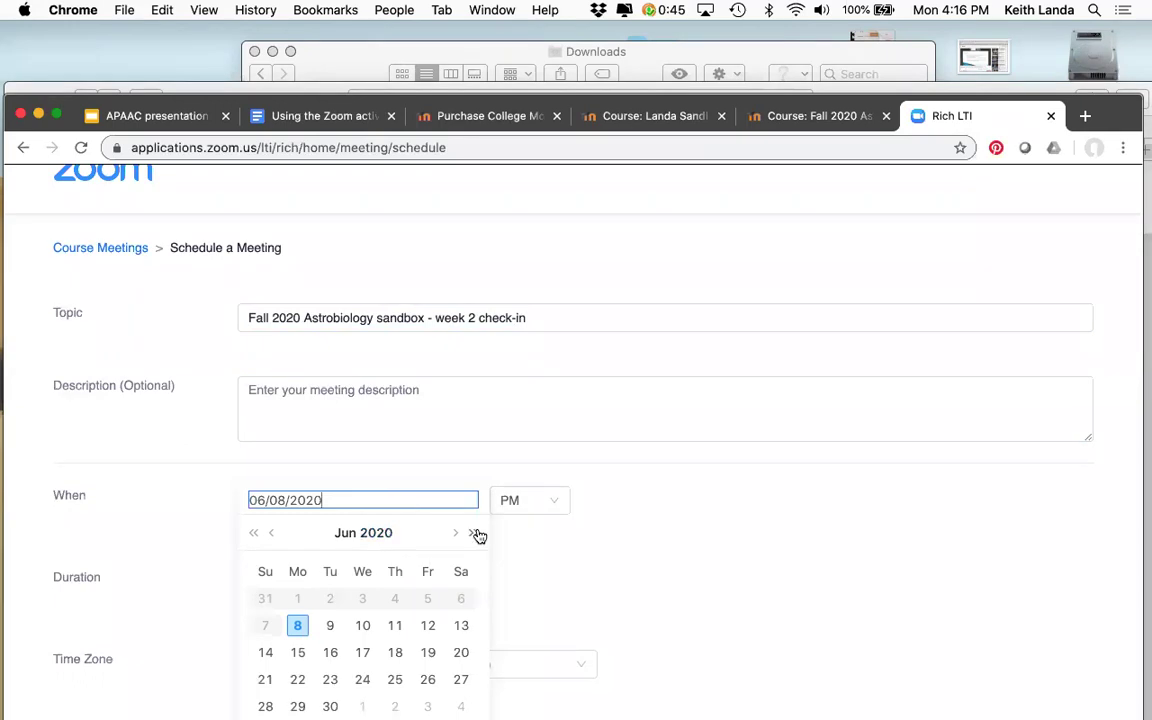
pyautogui.click(455, 537)
pyautogui.click(455, 537)
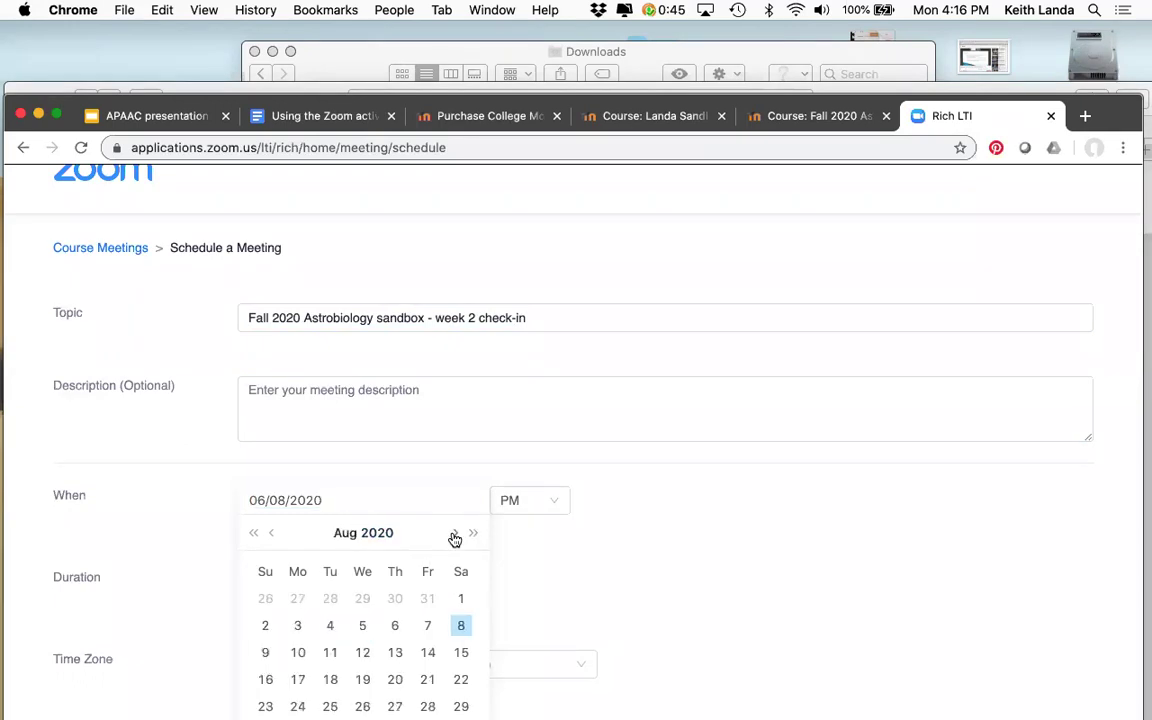
pyautogui.click(455, 537)
pyautogui.scroll(-2, 455, 537)
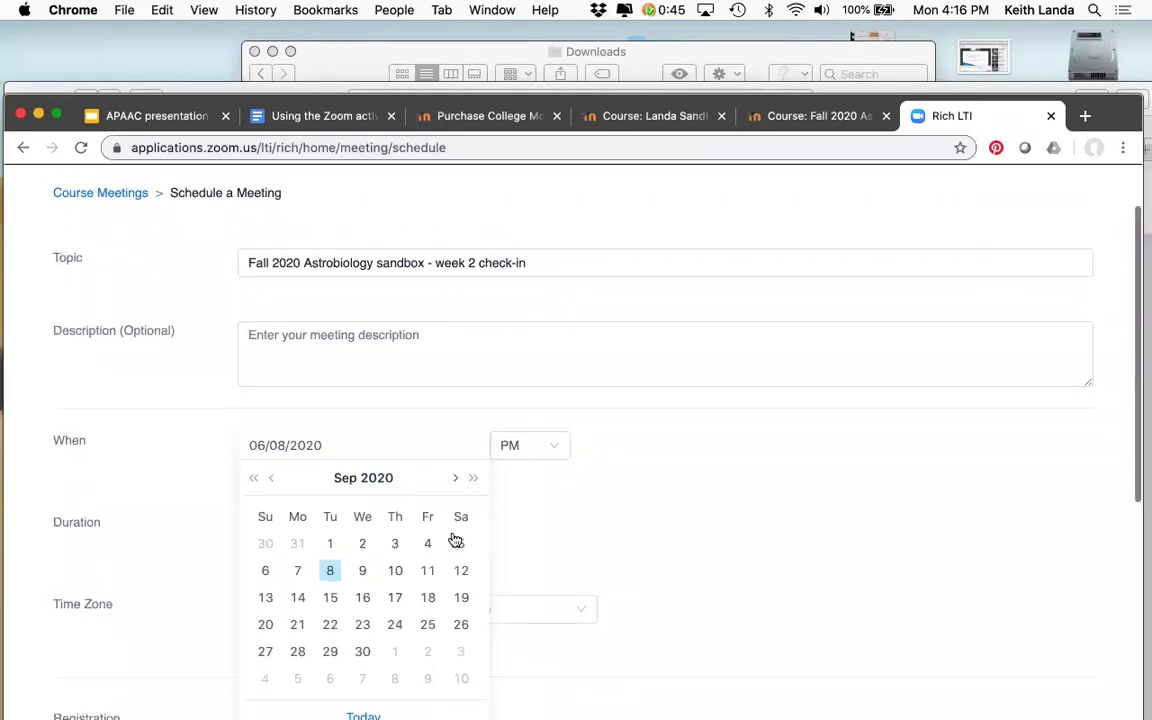
pyautogui.click(395, 514)
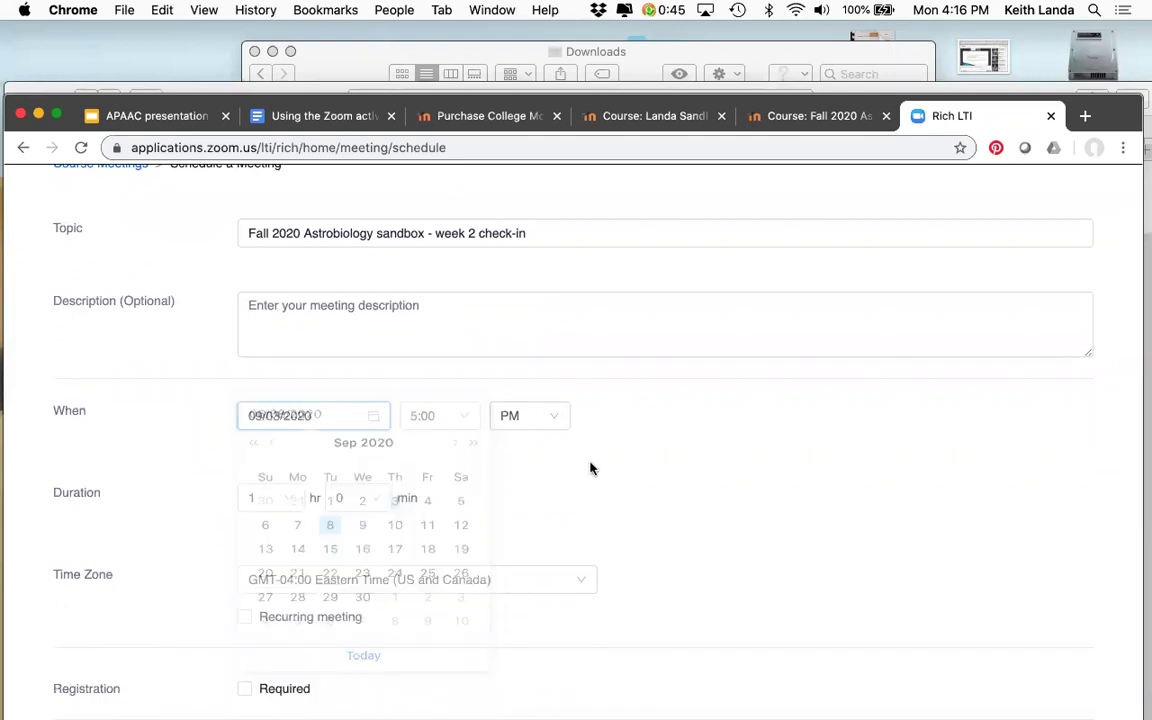
pyautogui.click(453, 416)
pyautogui.scroll(-3, 445, 537)
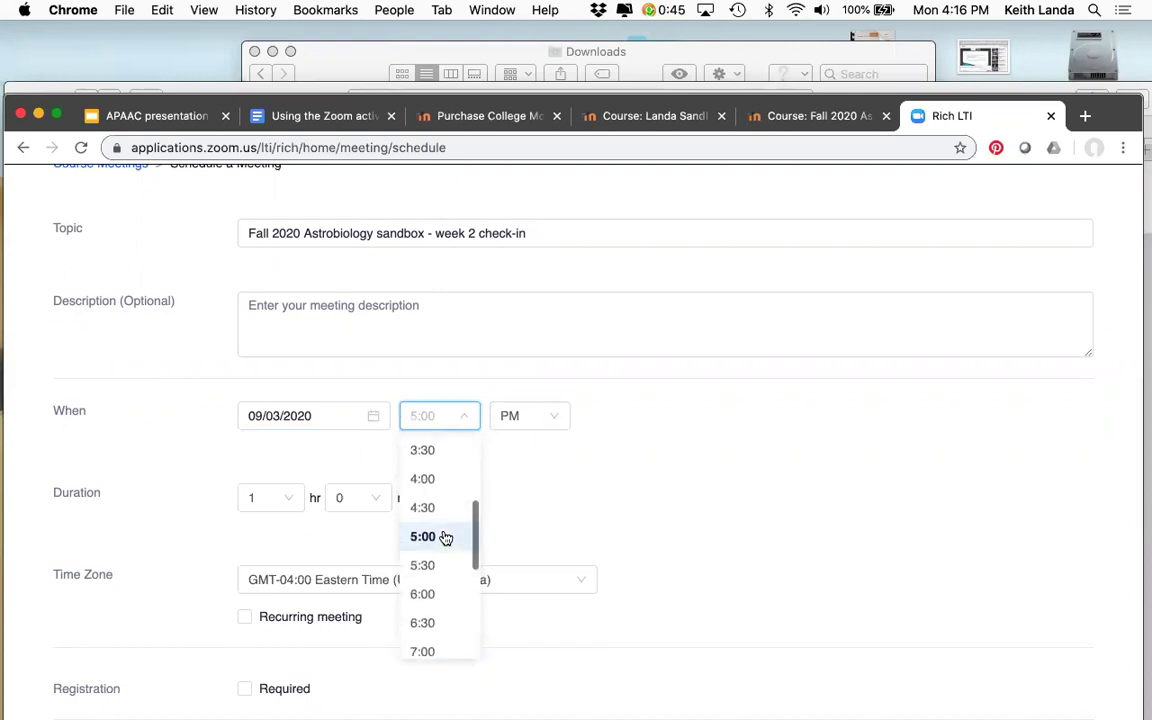
pyautogui.click(431, 645)
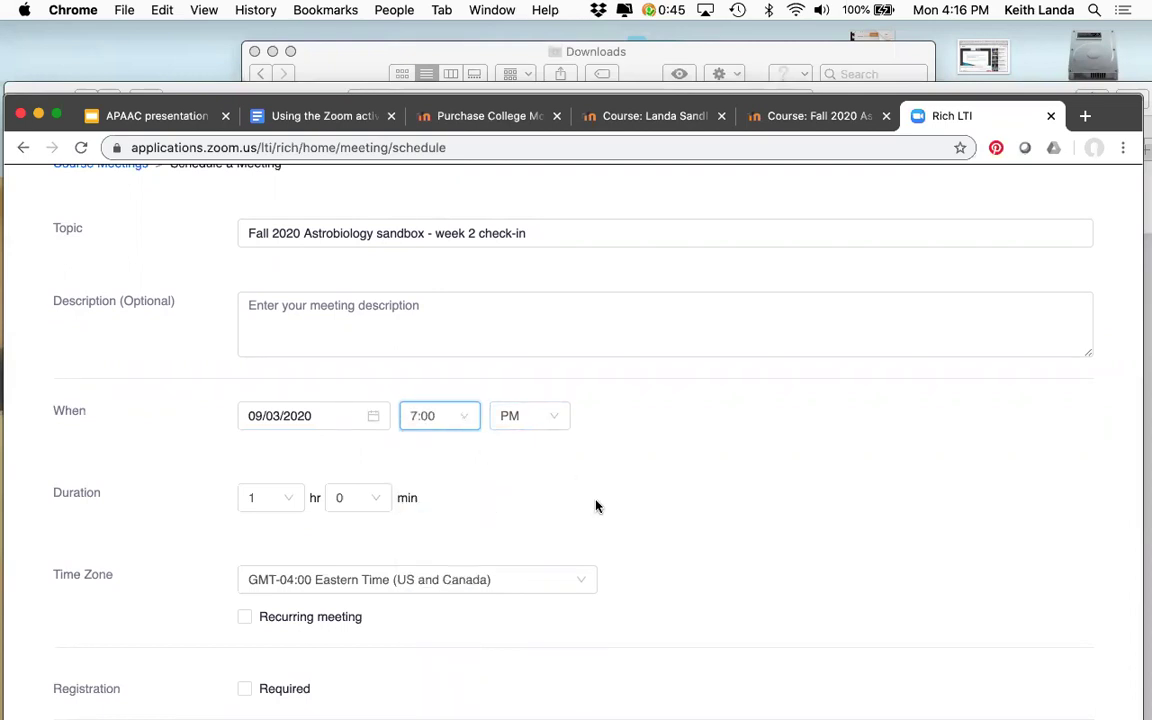
# - Disable the waiting room in the new meeting's options and save the meeting
pyautogui.scroll(-5, 596, 504)
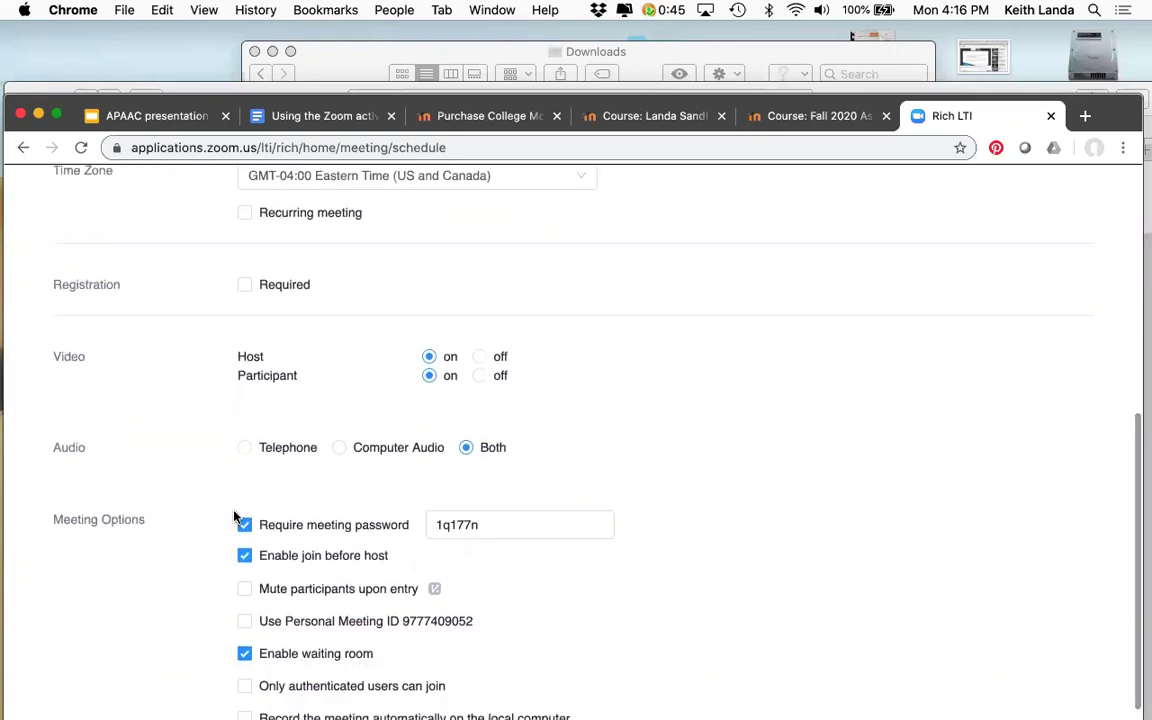
pyautogui.scroll(-3, 272, 612)
pyautogui.click(245, 529)
pyautogui.scroll(-1, 447, 571)
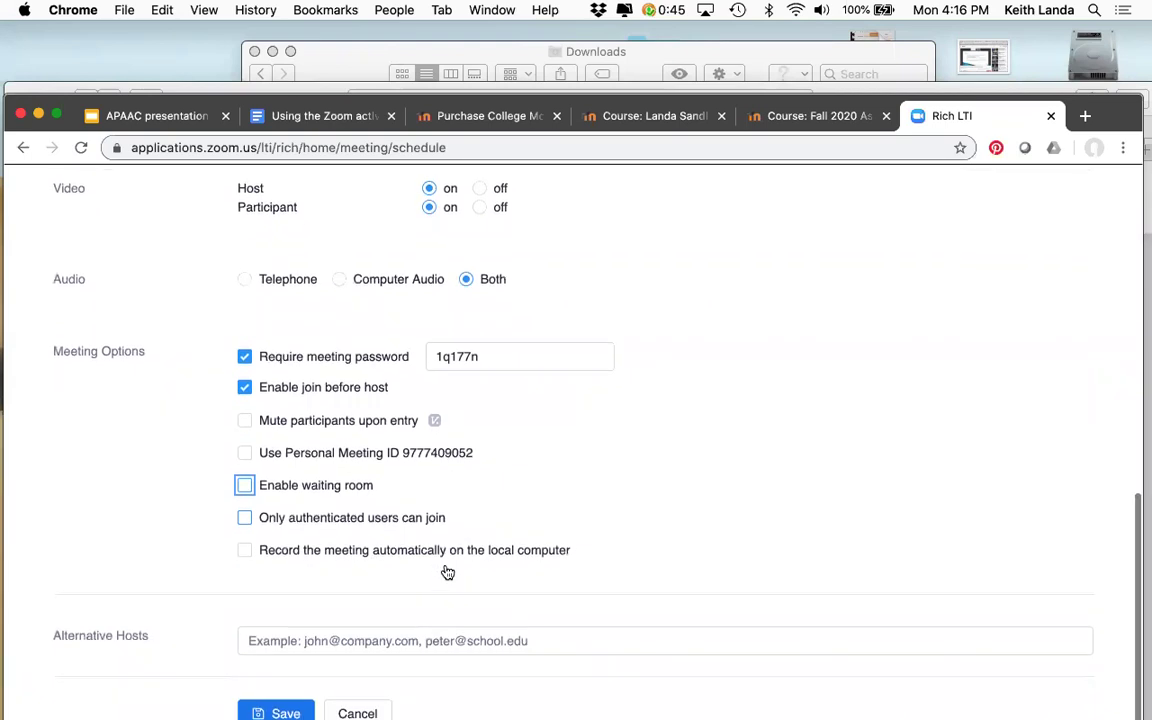
pyautogui.click(288, 705)
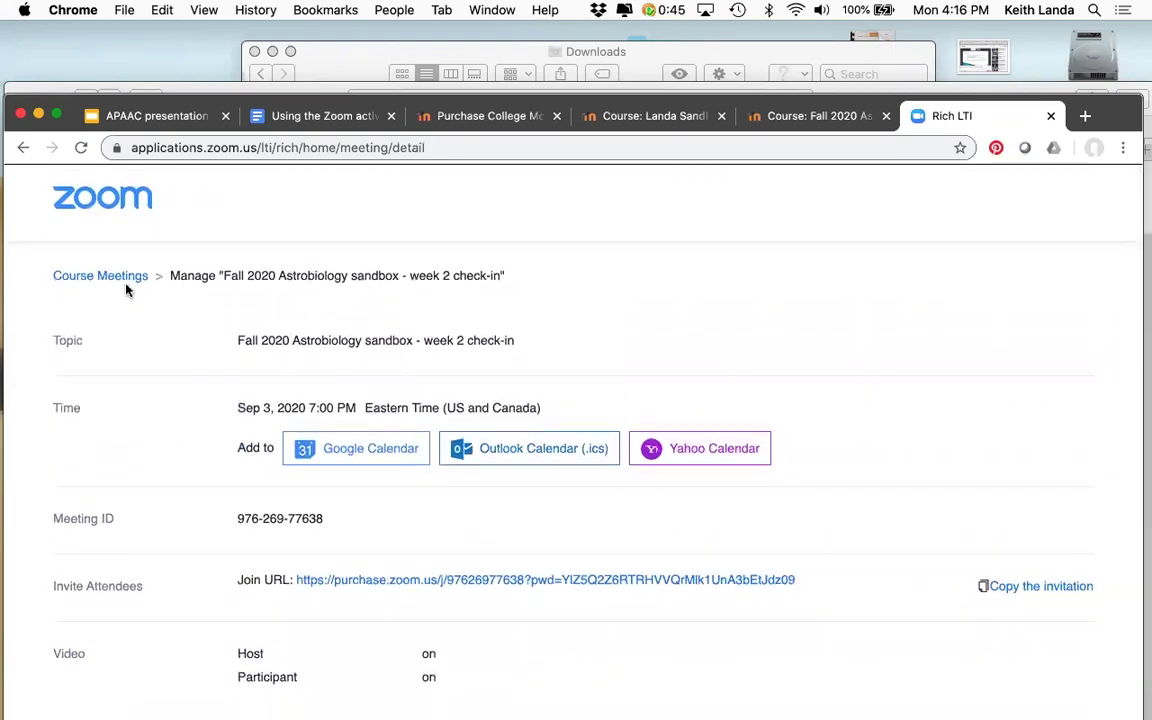
# - Return to the course meetings list, and check the student's course page in Safari before switching back to Chrome
pyautogui.click(101, 281)
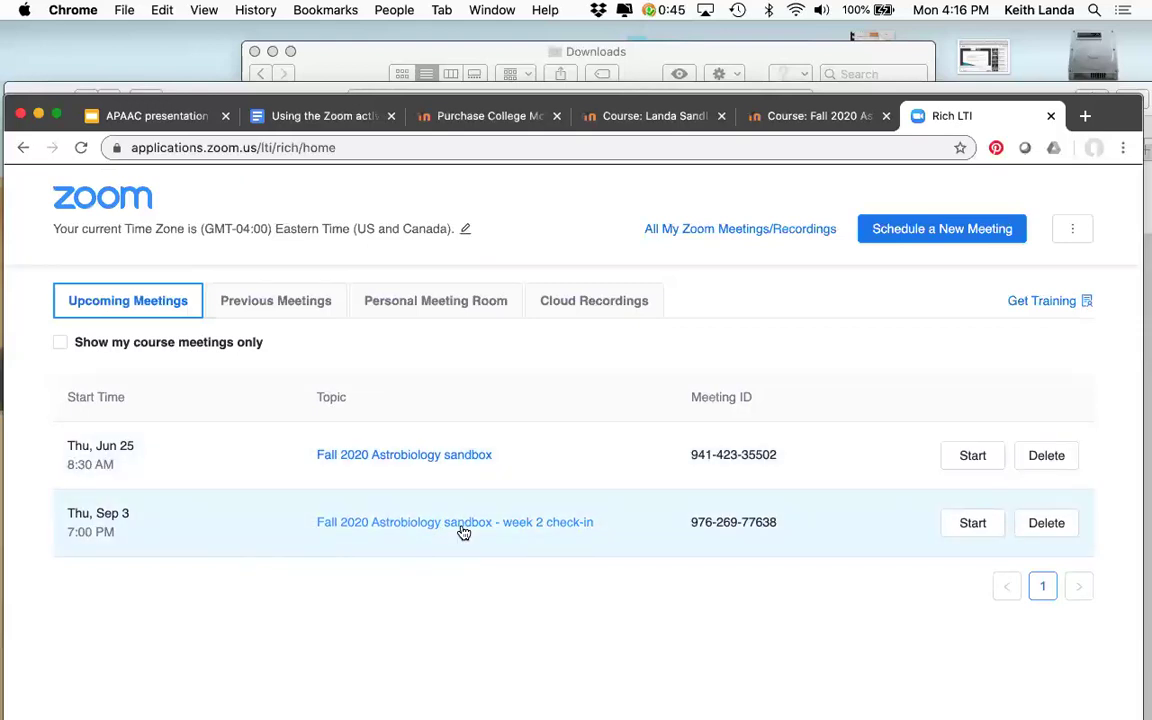
pyautogui.press('super+Tab')
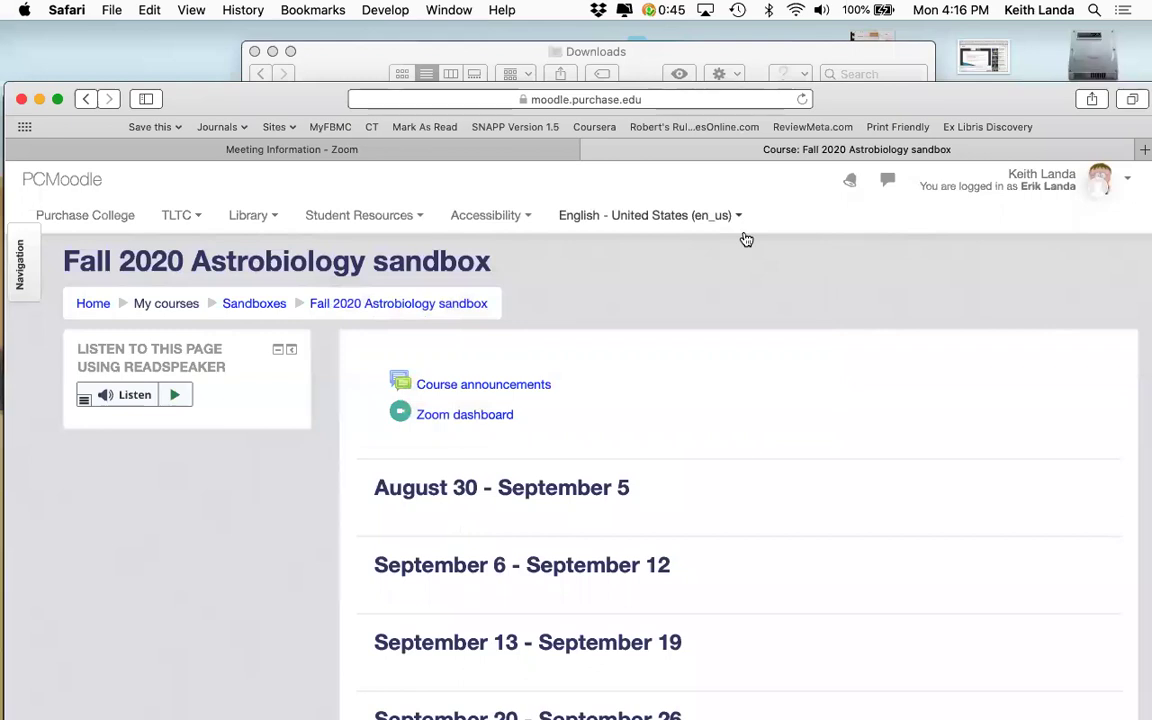
pyautogui.press('super+Tab')
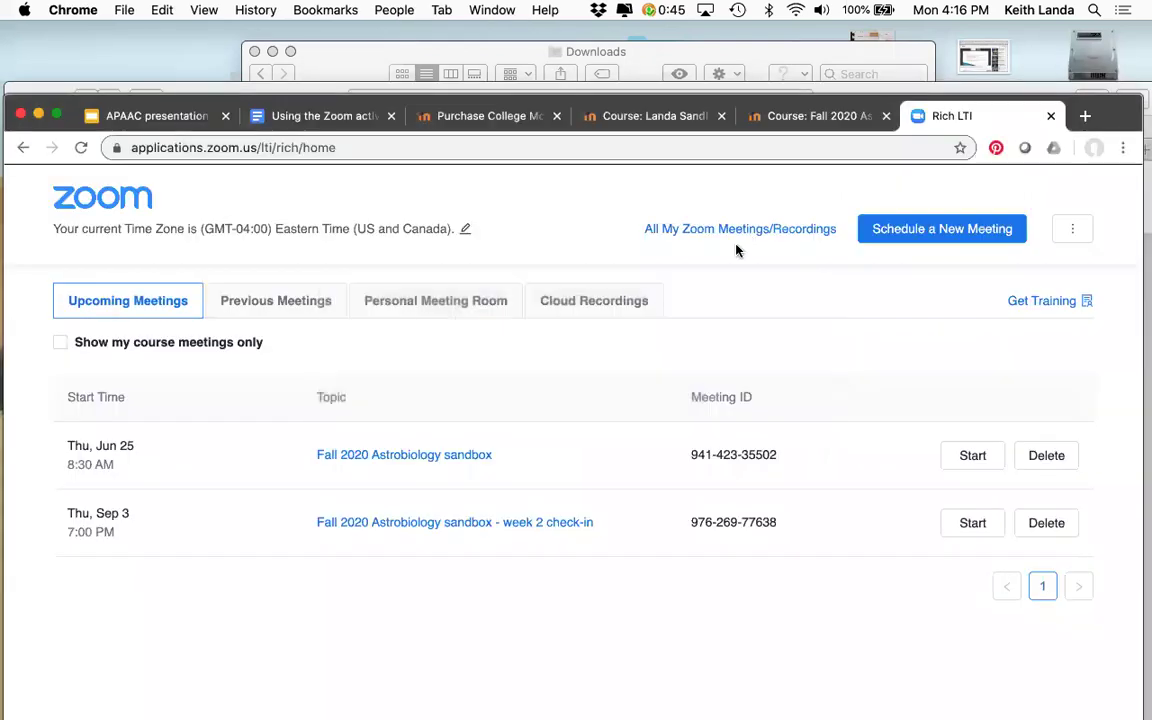
# - Open the details of the "Fall 2020 Astrobiology sandbox - week 2 check-in" meeting and review its invitation, video, audio and meeting options
pyautogui.click(432, 524)
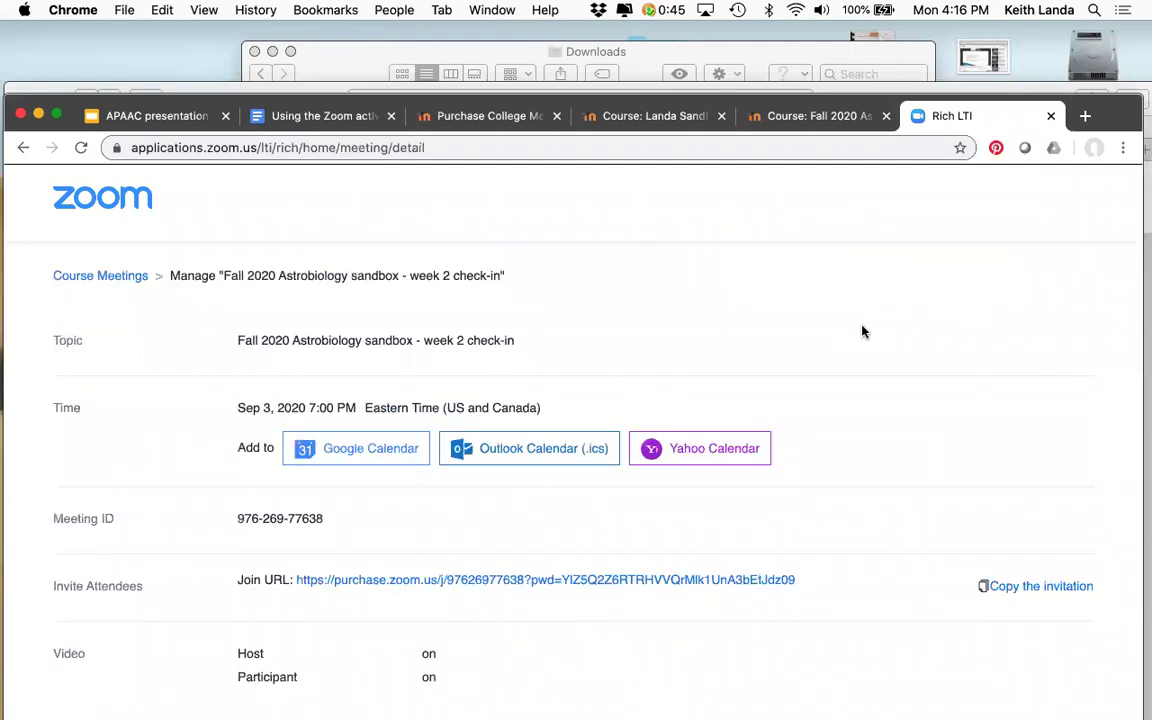
pyautogui.scroll(-10, 824, 524)
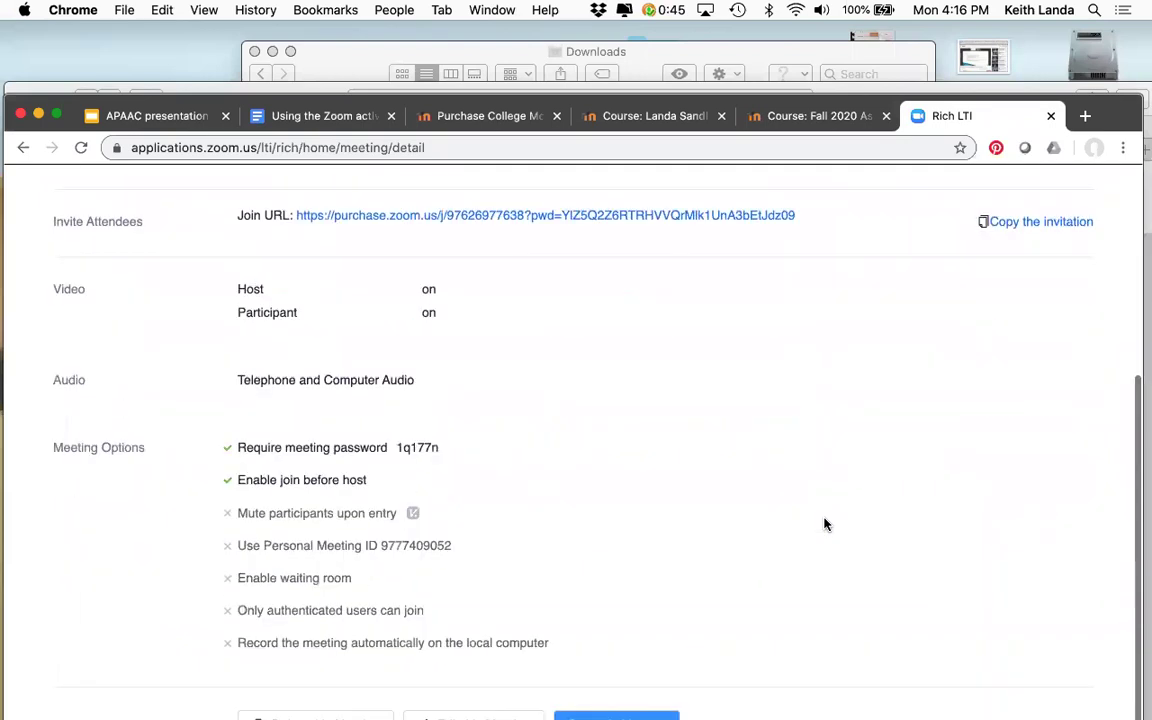
pyautogui.scroll(4, 824, 524)
pyautogui.scroll(-5, 824, 524)
pyautogui.scroll(1, 740, 565)
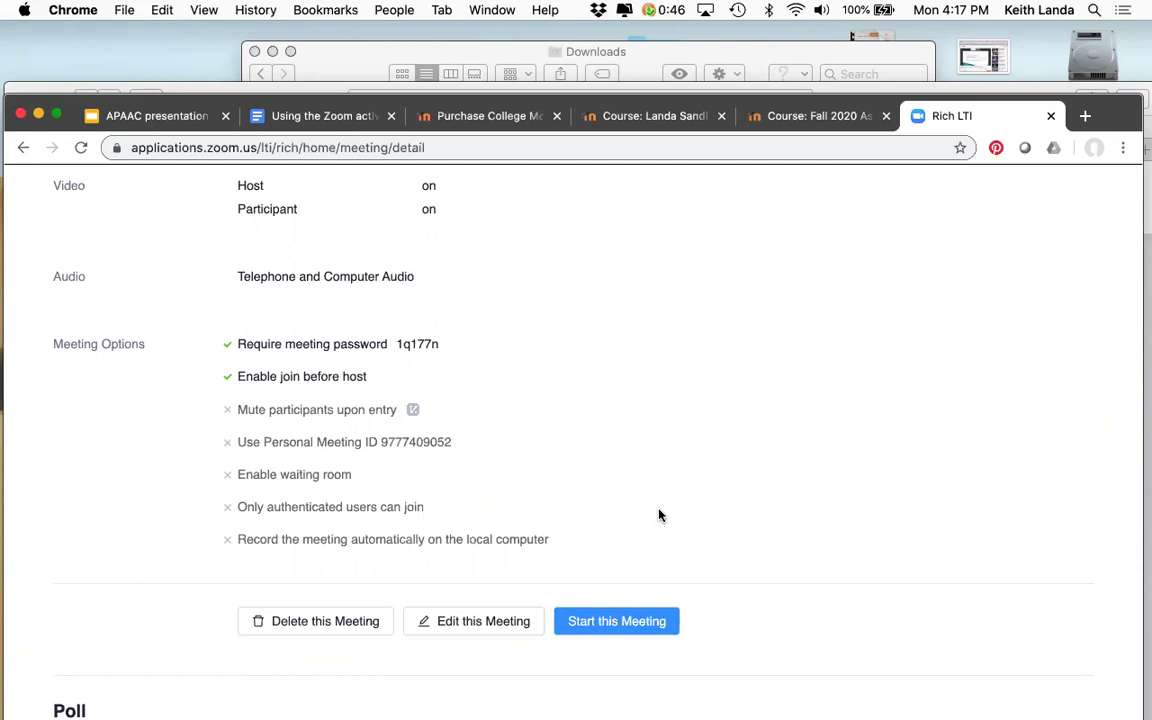
pyautogui.scroll(3, 659, 515)
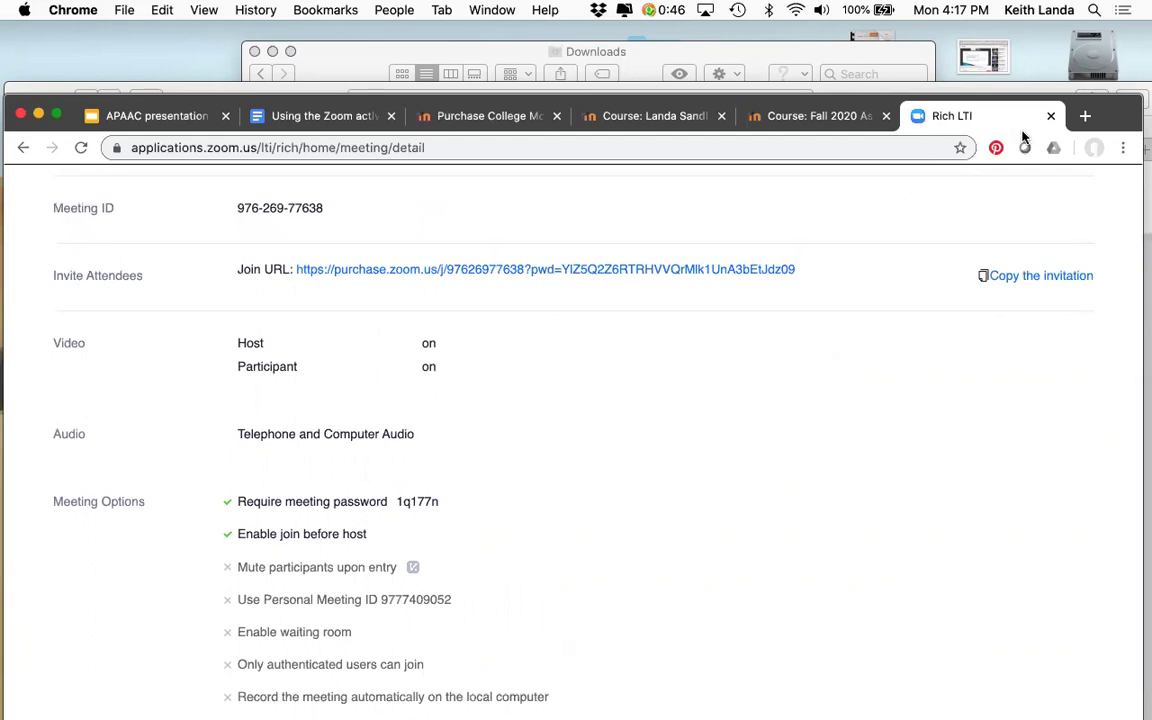
# - Switch to Safari and examine the student's Zoom dashboard for the Fall 2020 Astrobiology sandbox, reopening it from the course page
pyautogui.press('super+Tab')
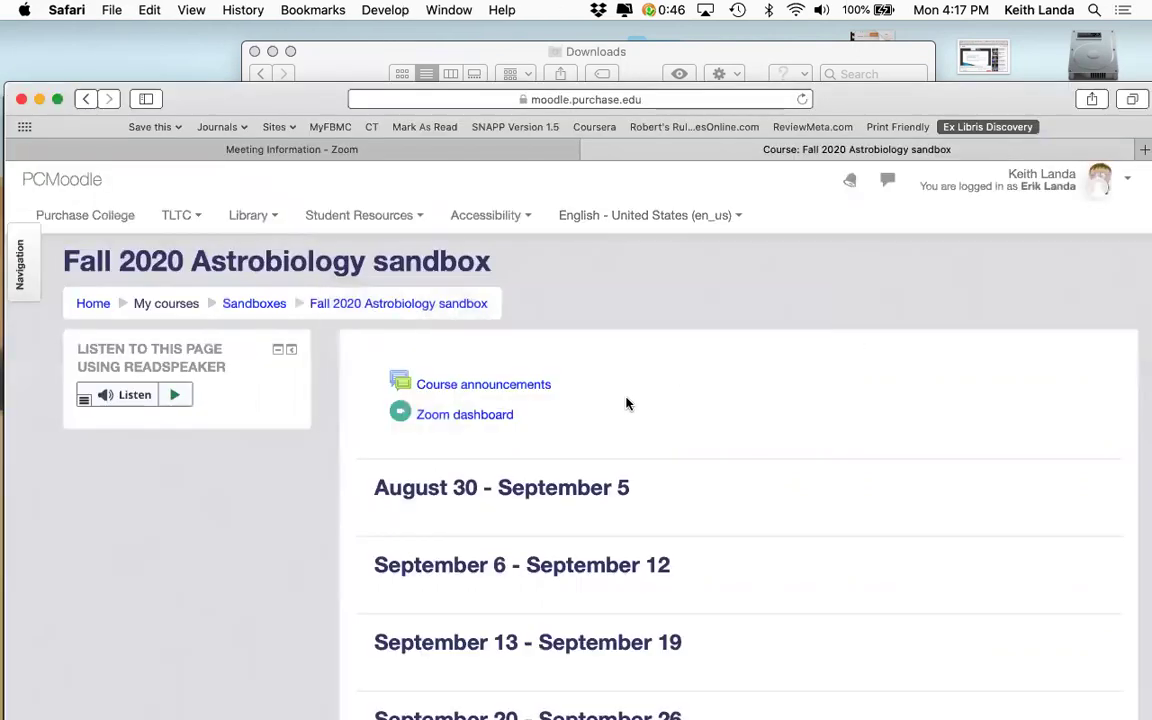
pyautogui.click(472, 425)
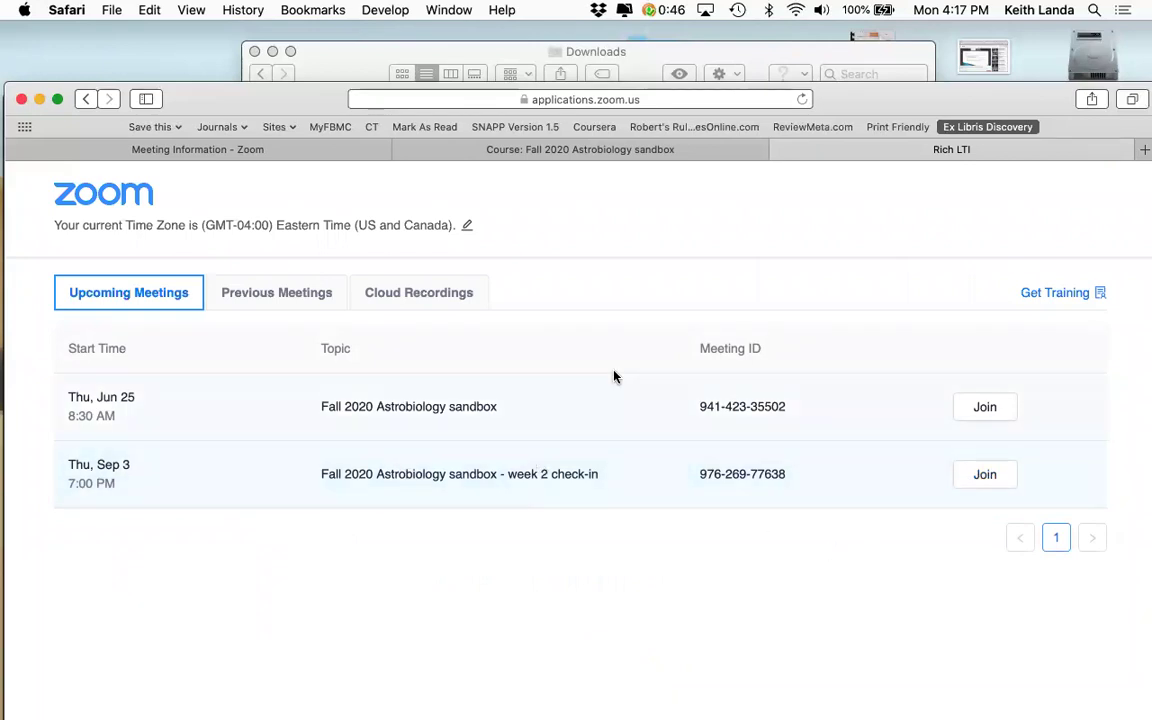
pyautogui.click(781, 150)
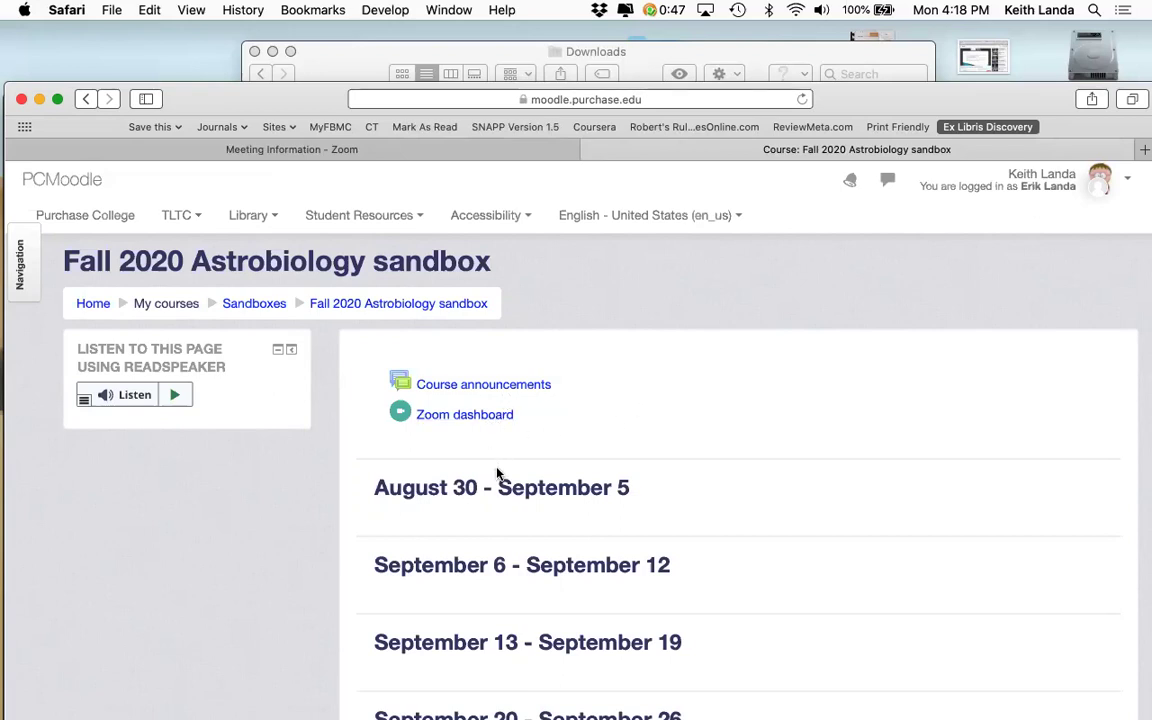
pyautogui.scroll(-2, 488, 420)
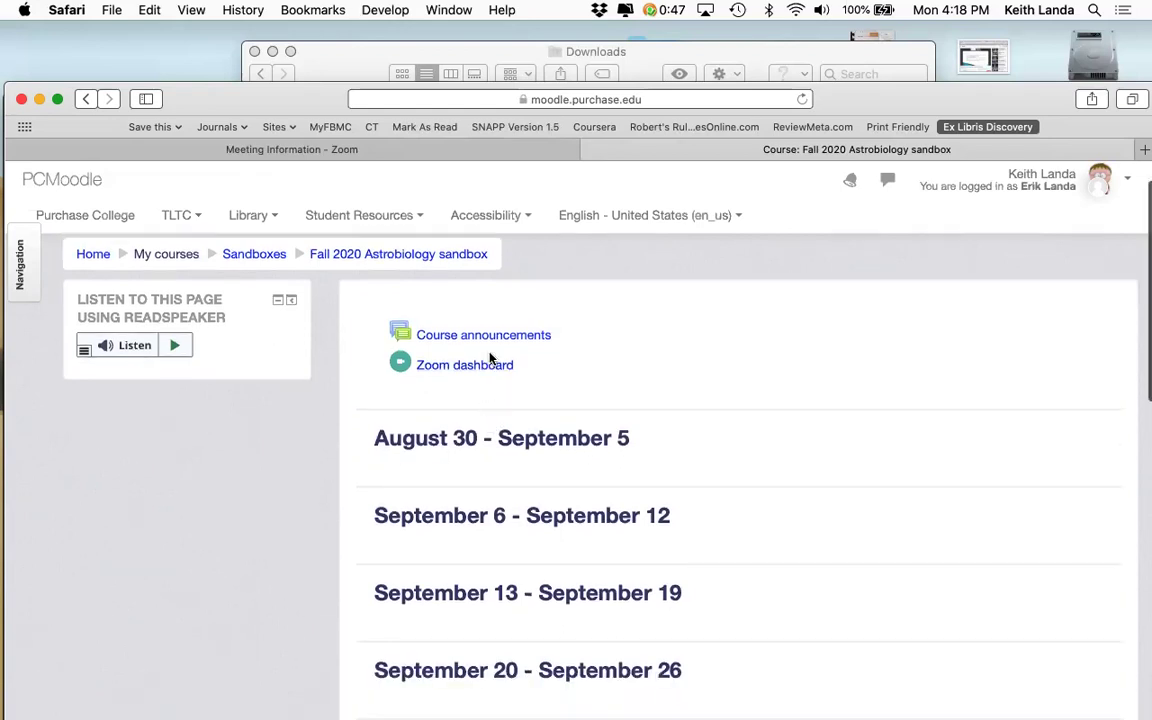
pyautogui.click(490, 368)
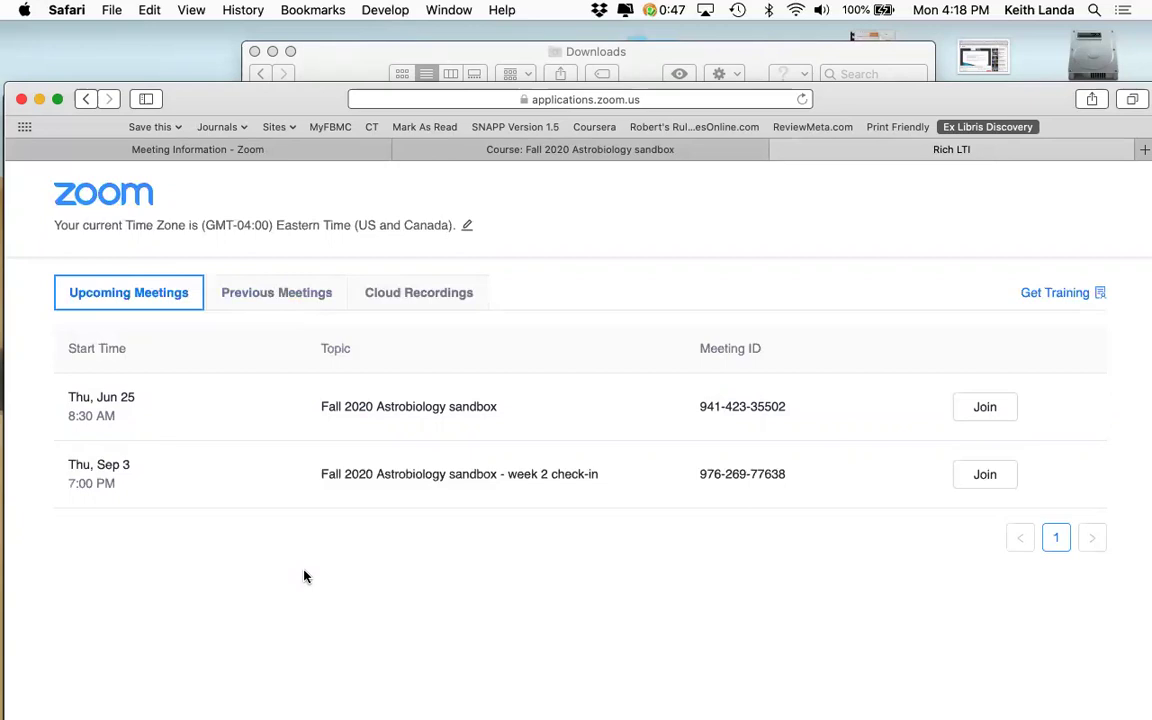
# - Read the agenda document's instructor and student view sections in Chrome, and compare them with the student's Zoom dashboard in Safari
pyautogui.press('super+Tab')
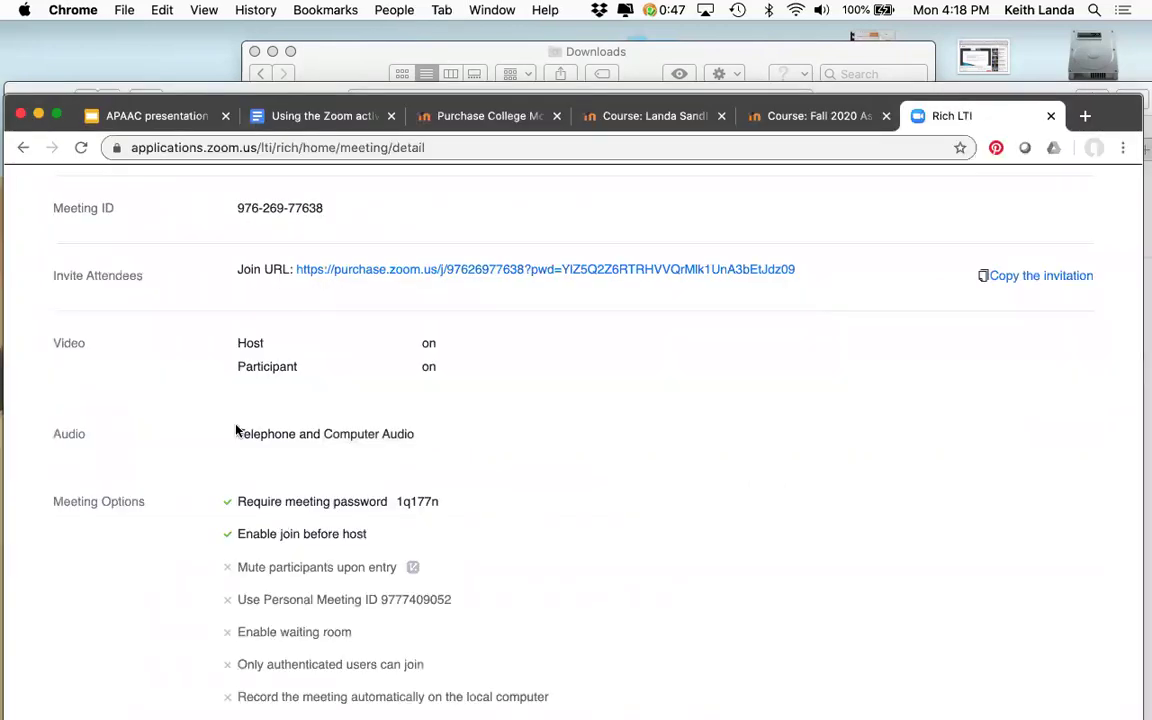
pyautogui.click(285, 115)
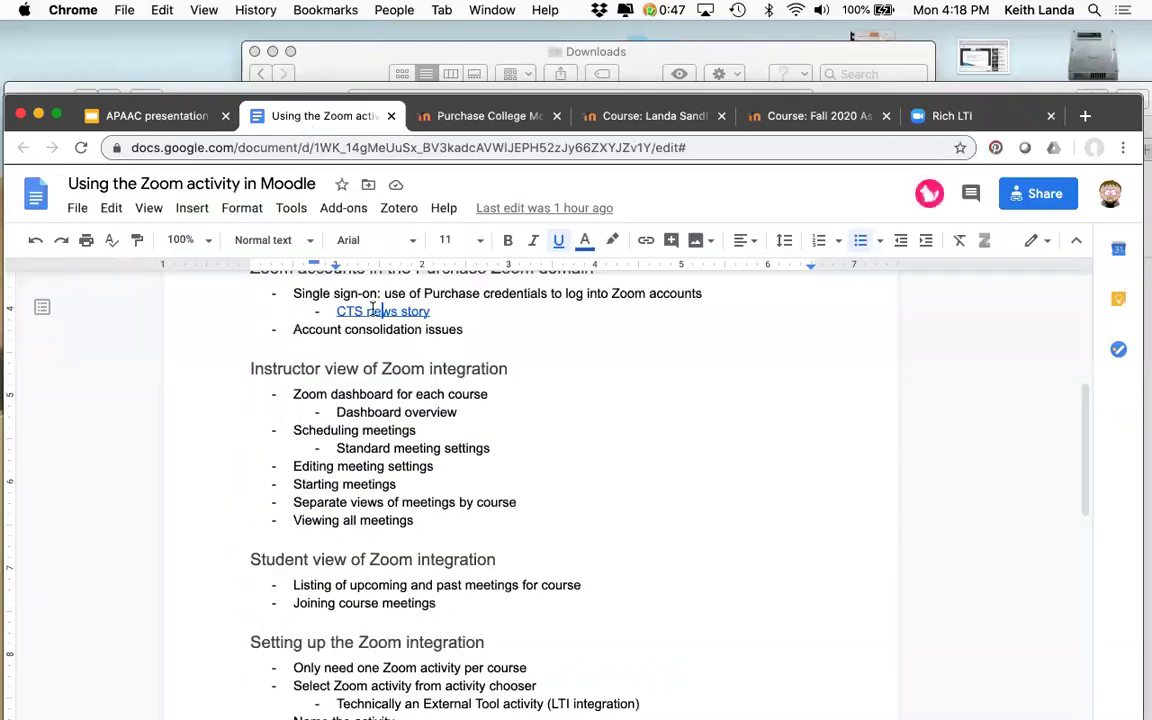
pyautogui.scroll(-1, 493, 447)
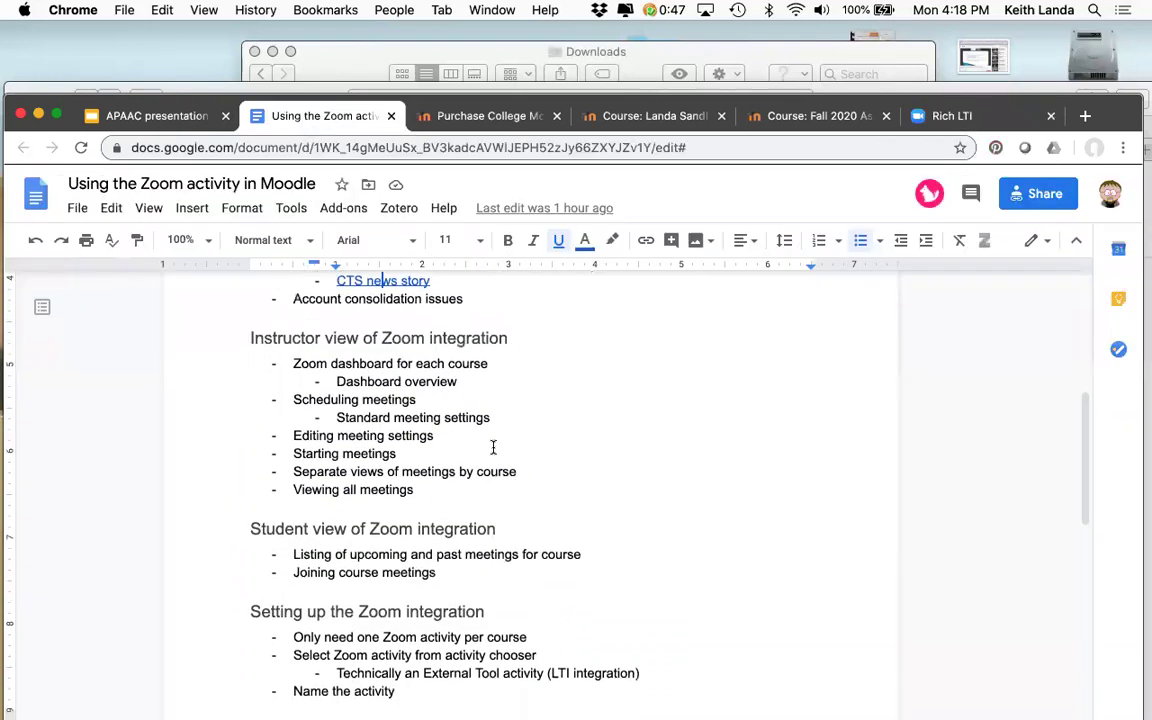
pyautogui.press('super+Tab')
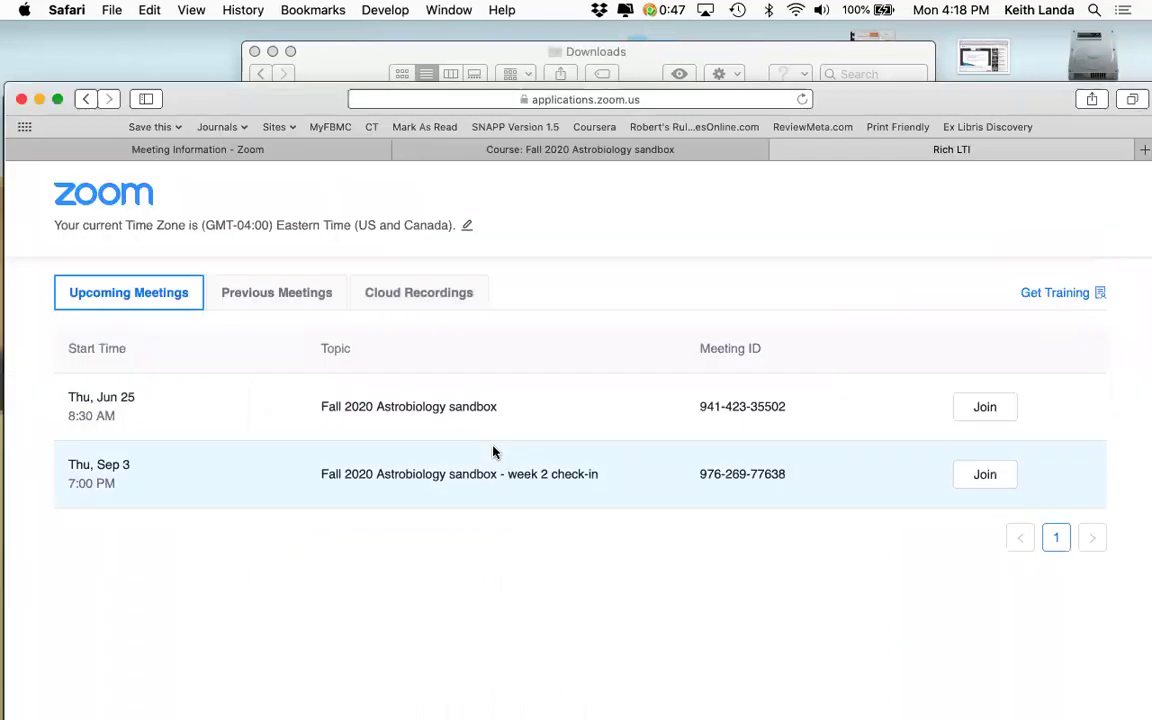
pyautogui.press('super+Tab')
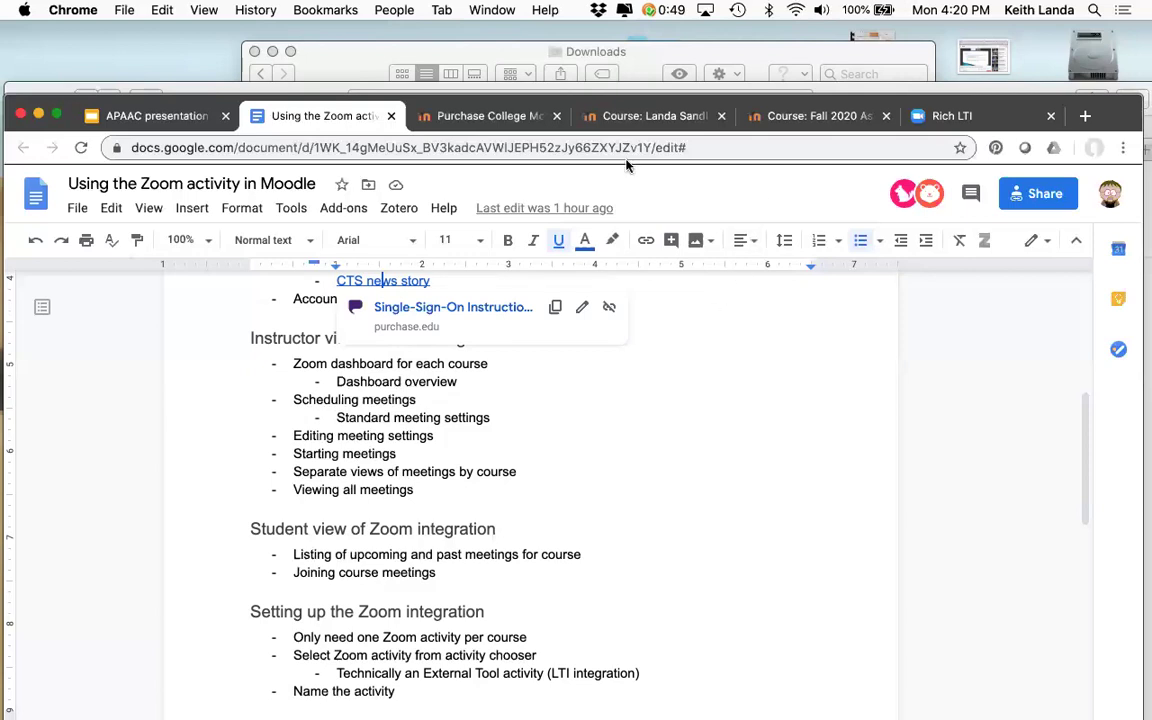
# - Open the Geology course template from the Sandboxes category on the Moodle home page and look over its content
pyautogui.click(516, 118)
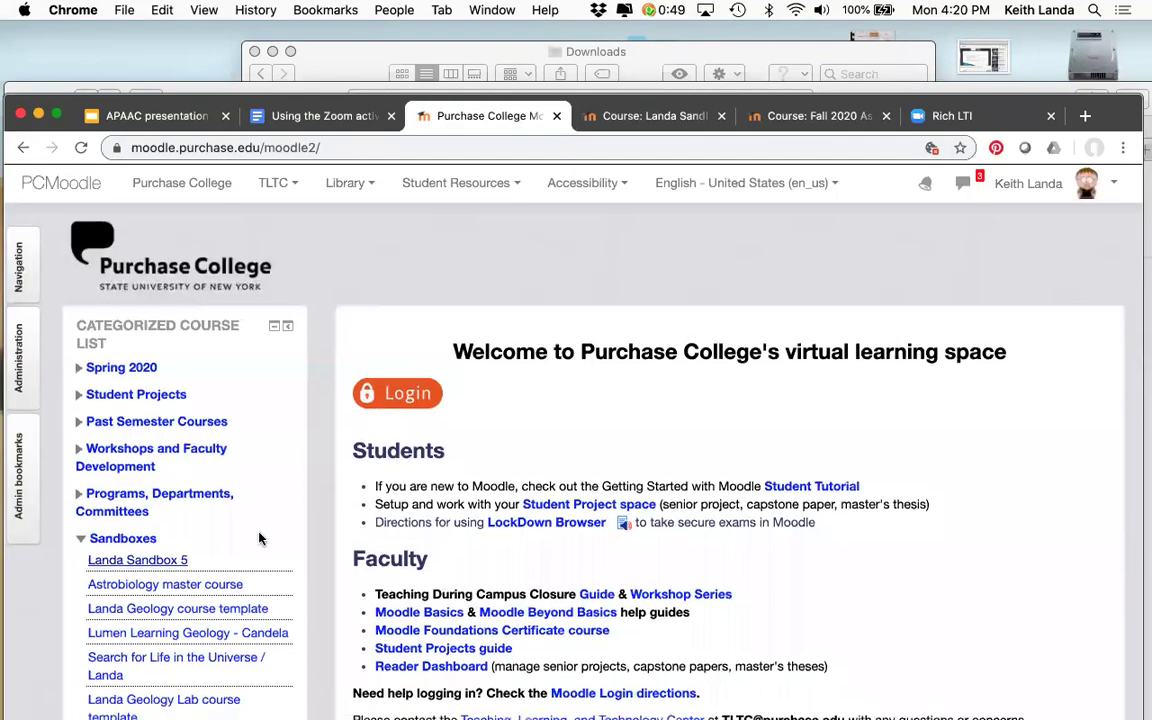
pyautogui.scroll(-3, 258, 535)
pyautogui.click(249, 499)
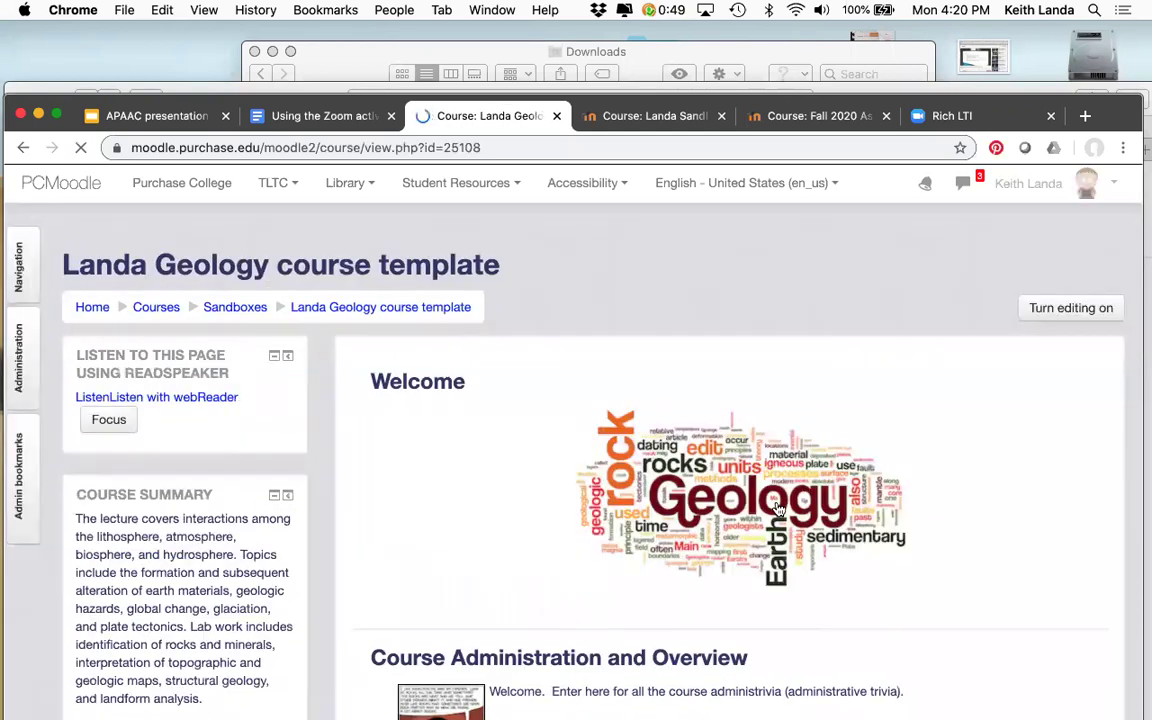
pyautogui.scroll(-3, 778, 509)
pyautogui.scroll(-2, 778, 509)
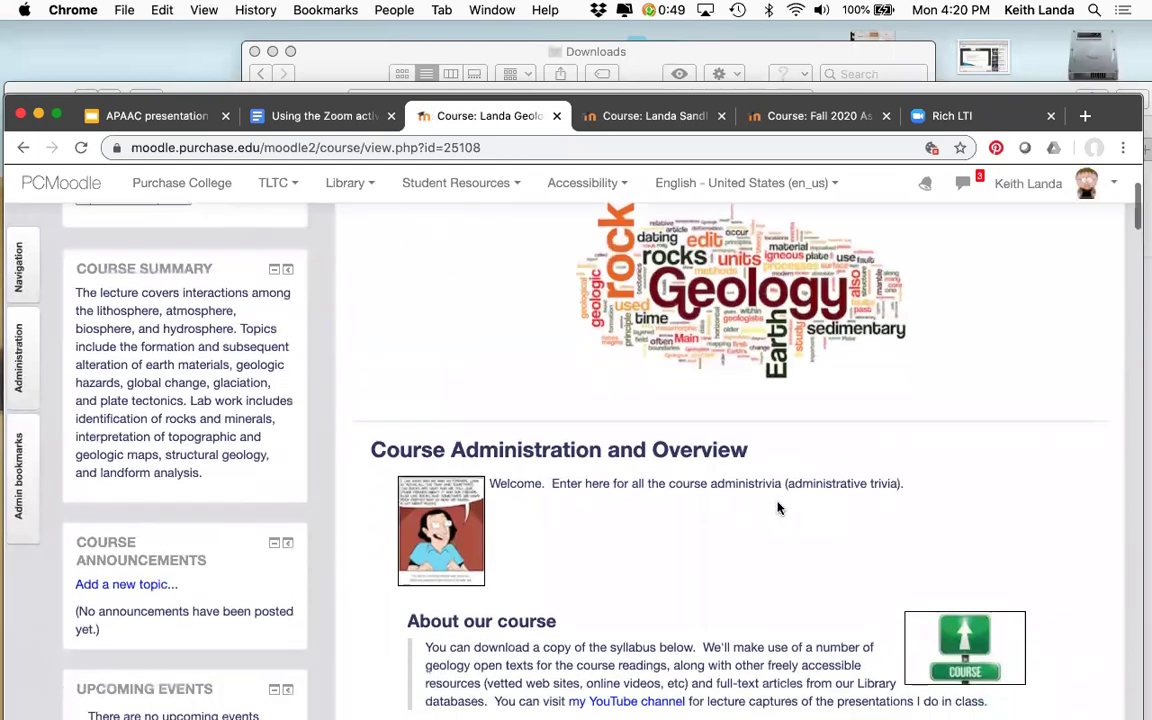
pyautogui.scroll(4, 778, 509)
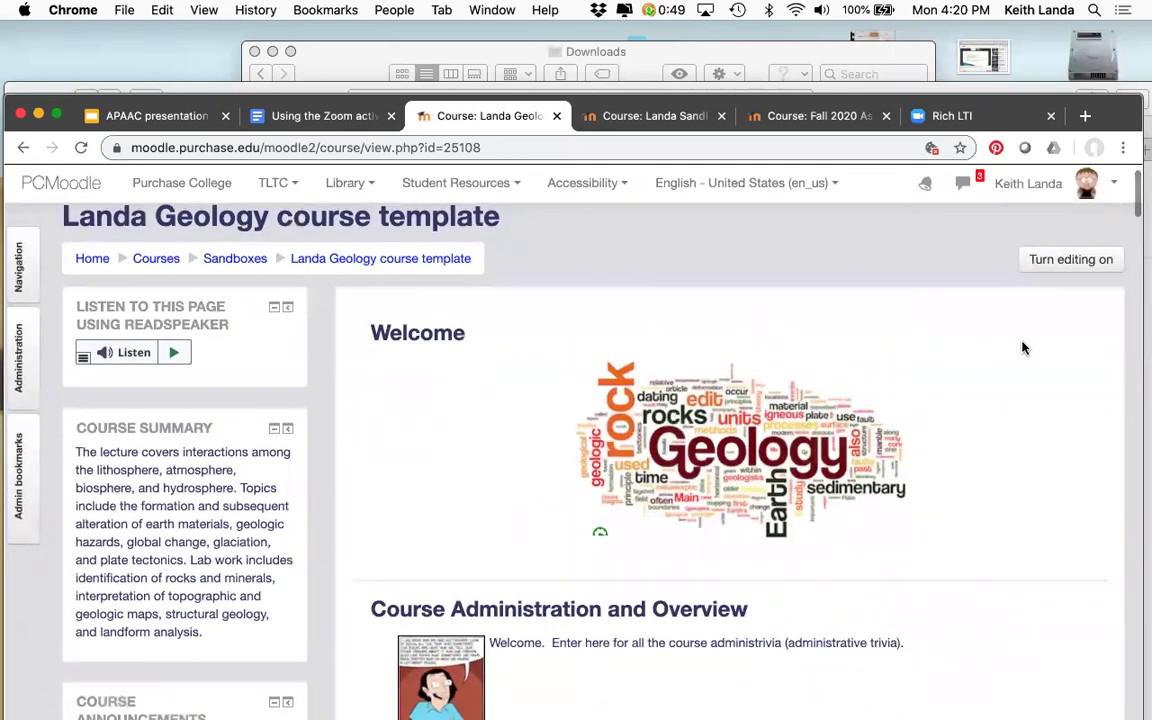
# - Turn editing on in the Geology course template and look at the edit options of the School of Natural and Social Sciences events page link
pyautogui.click(1048, 266)
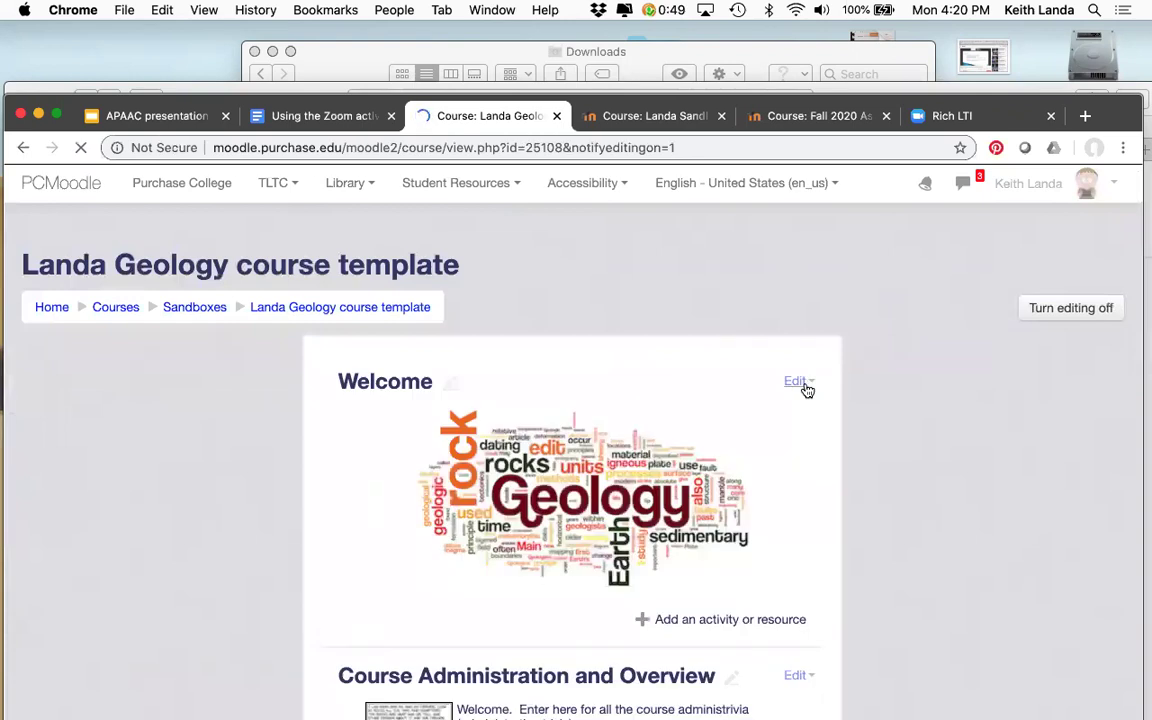
pyautogui.scroll(-1, 806, 387)
pyautogui.scroll(-10, 808, 389)
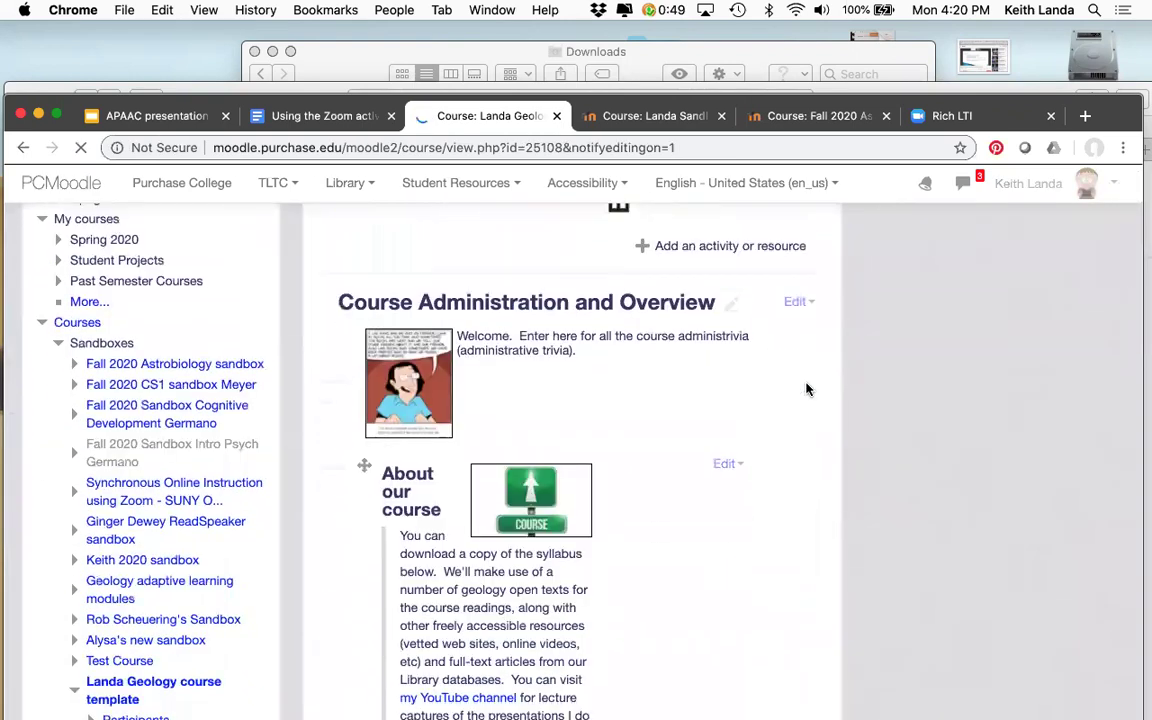
pyautogui.scroll(-3, 808, 389)
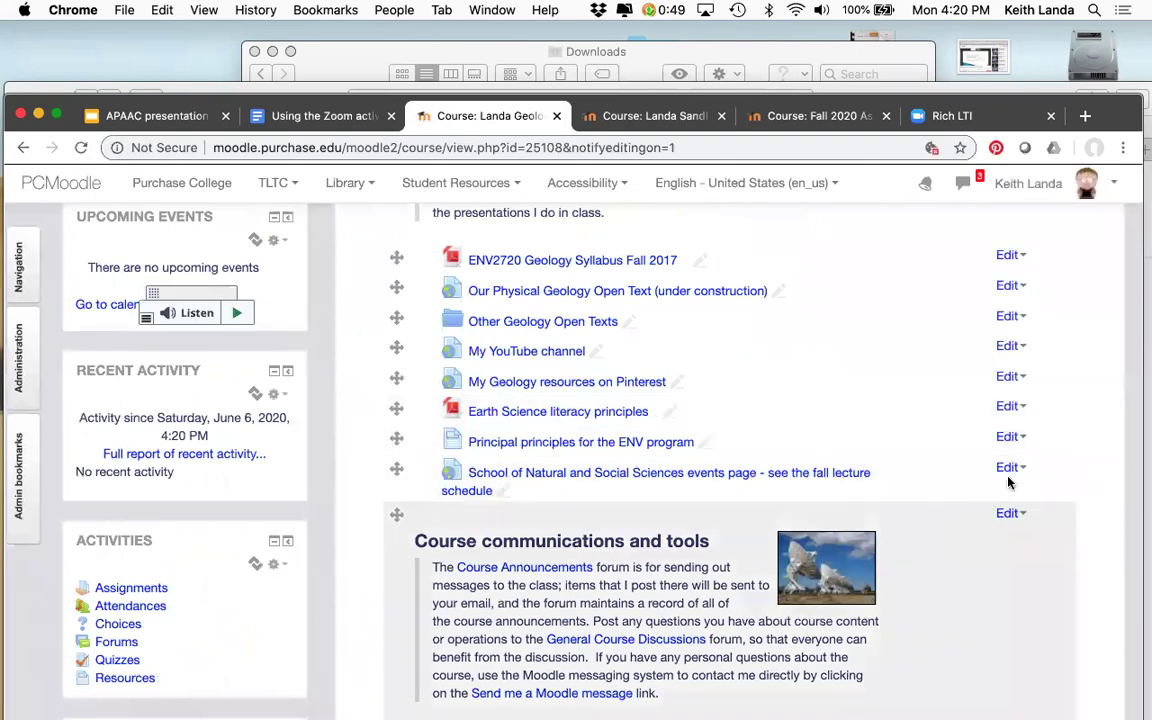
pyautogui.click(1015, 472)
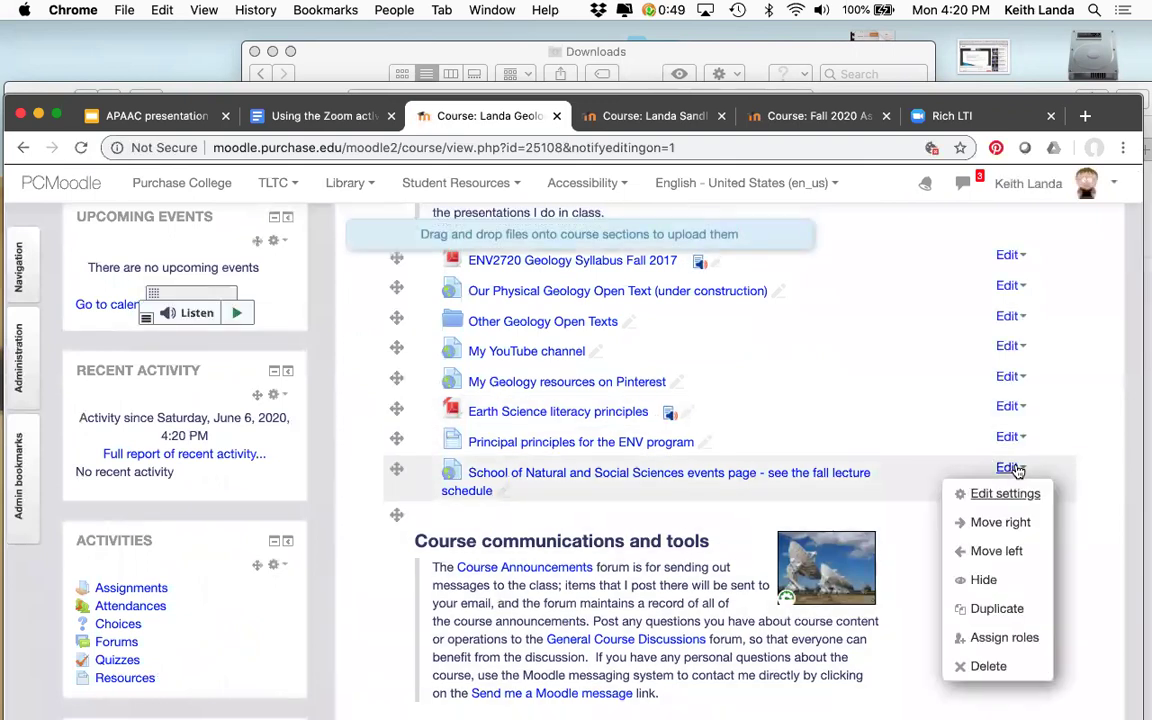
pyautogui.click(1072, 458)
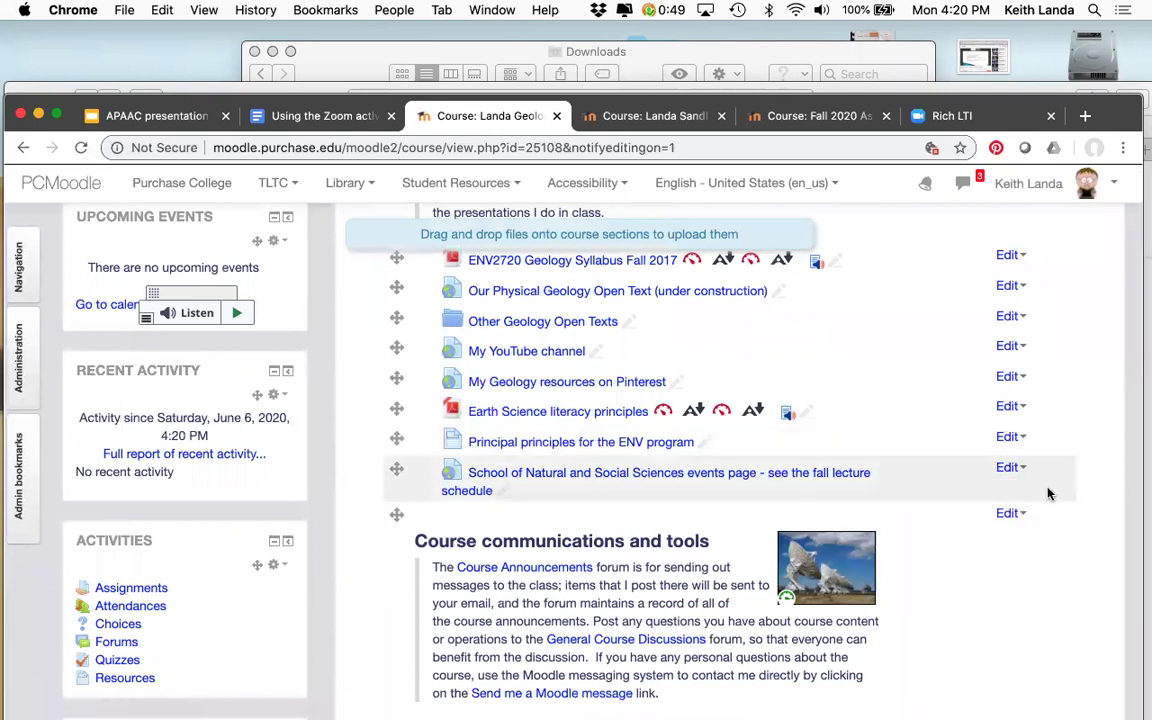
# - Open the activity chooser for the Welcome section of the Geology course template and select the Zoom Integration activity
pyautogui.scroll(-10, 949, 524)
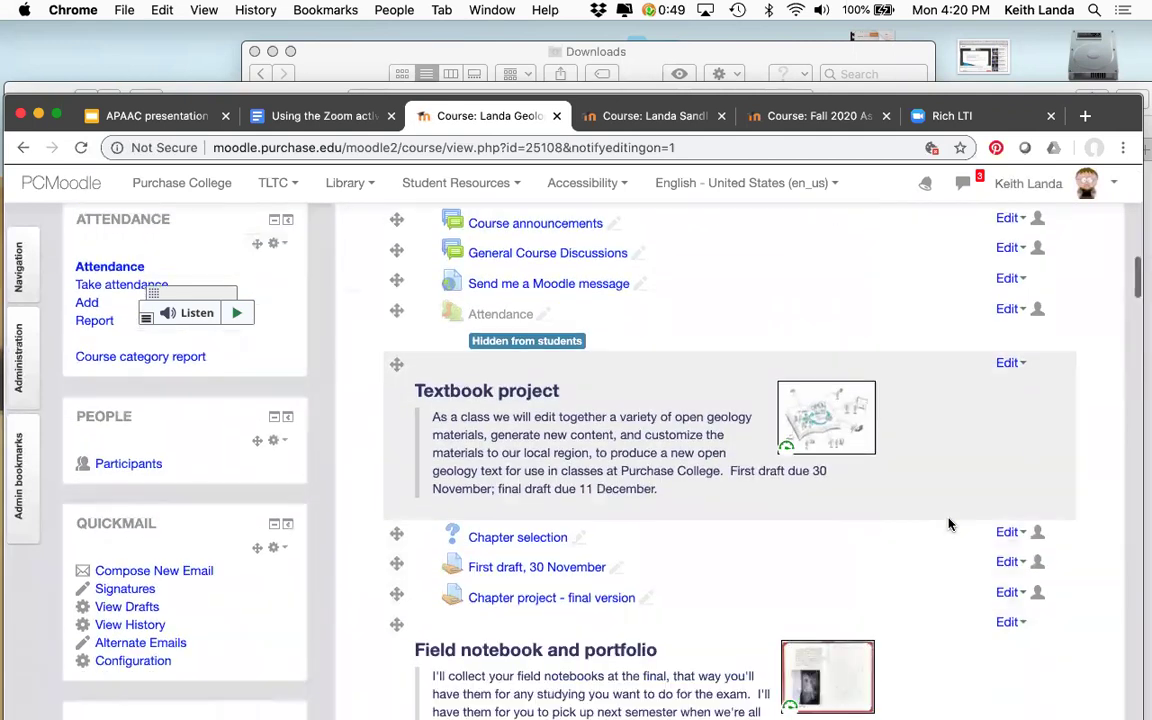
pyautogui.scroll(-10, 949, 524)
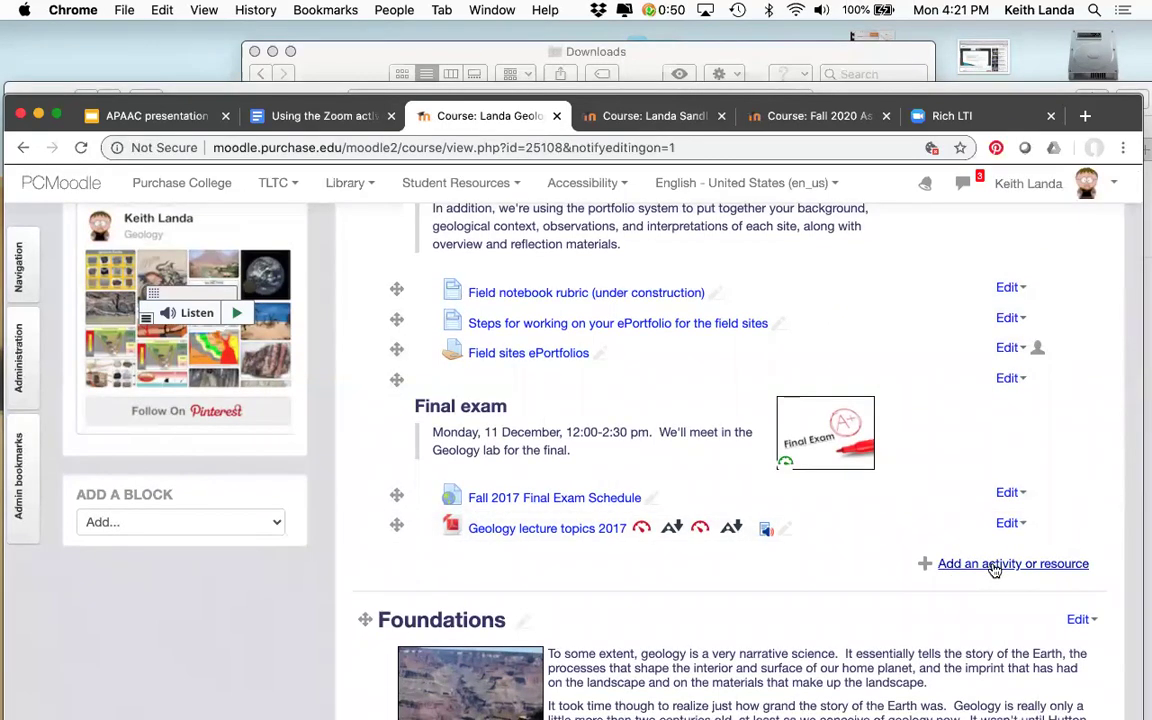
pyautogui.scroll(15, 994, 568)
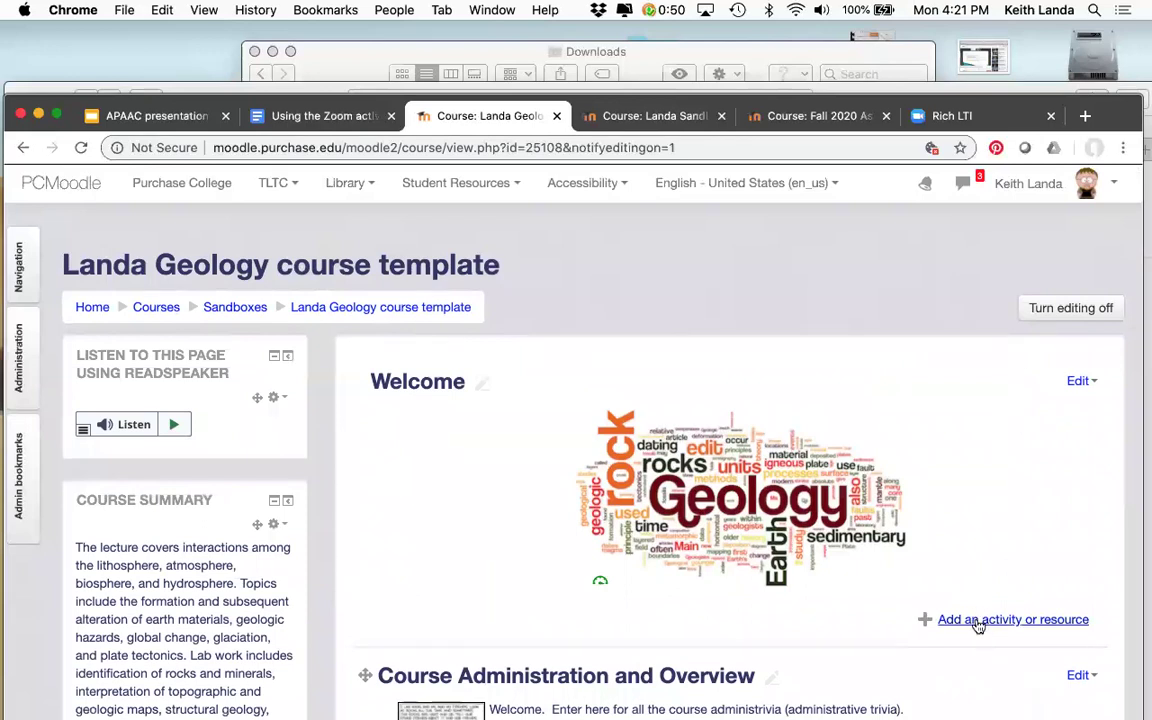
pyautogui.click(979, 621)
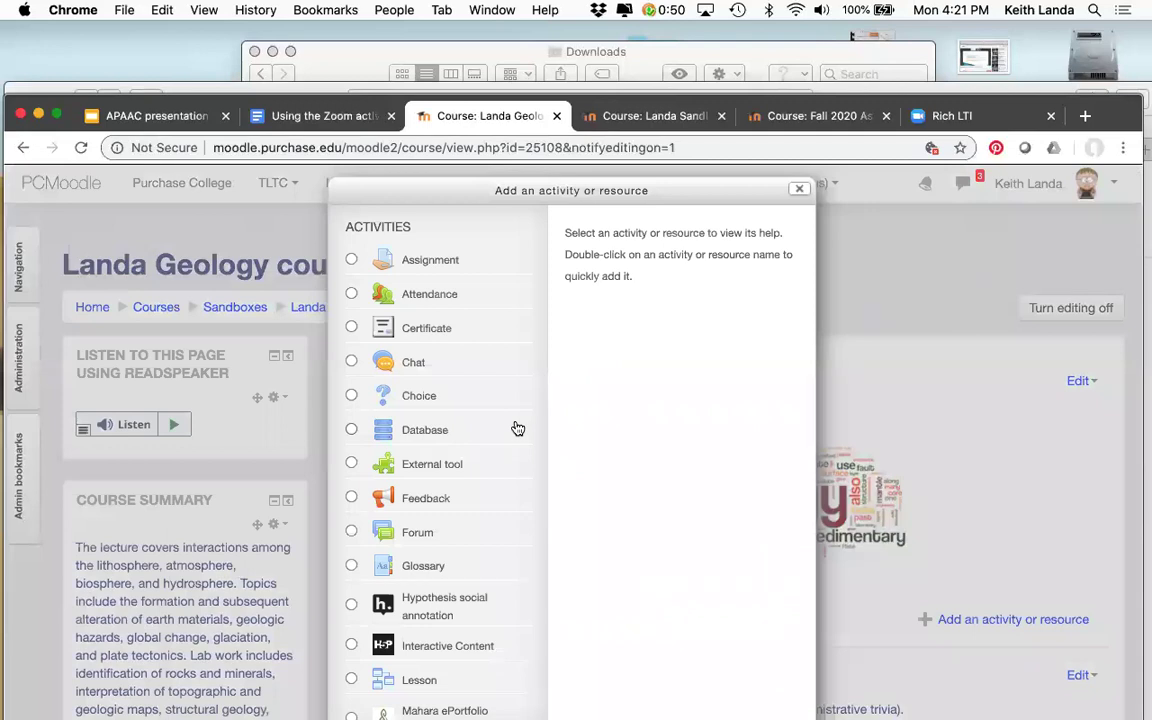
pyautogui.scroll(-2, 517, 428)
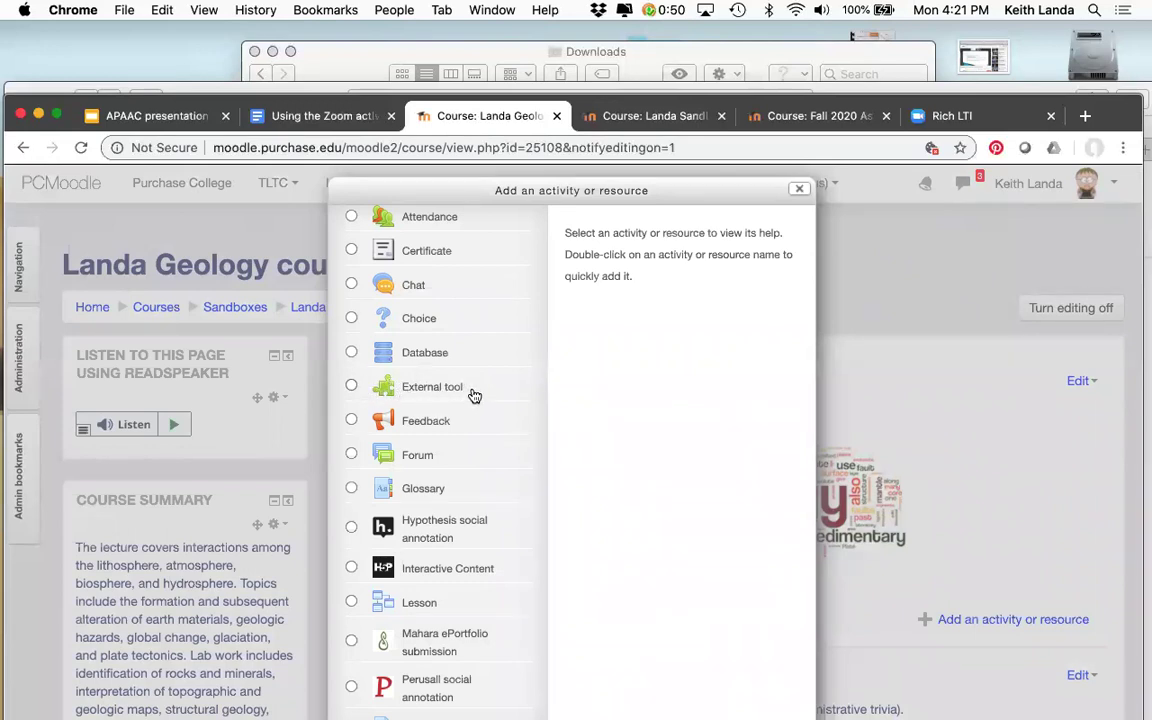
pyautogui.scroll(-1, 485, 398)
pyautogui.scroll(-8, 485, 398)
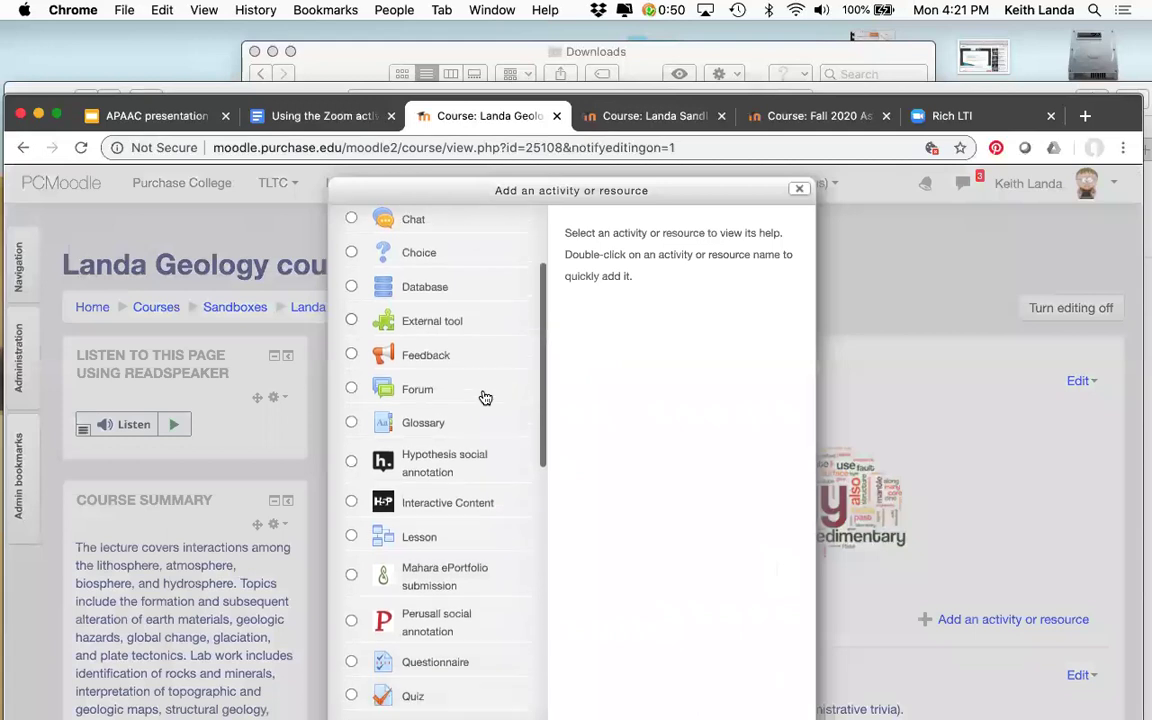
pyautogui.scroll(-5, 485, 398)
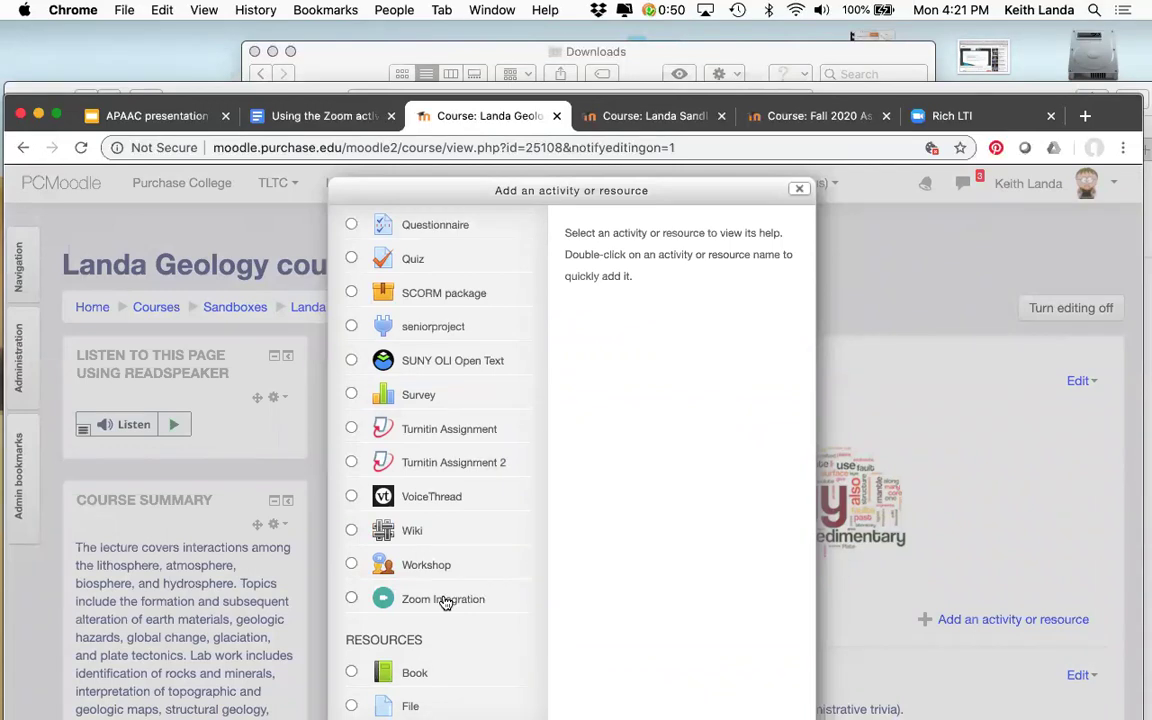
pyautogui.scroll(10, 446, 602)
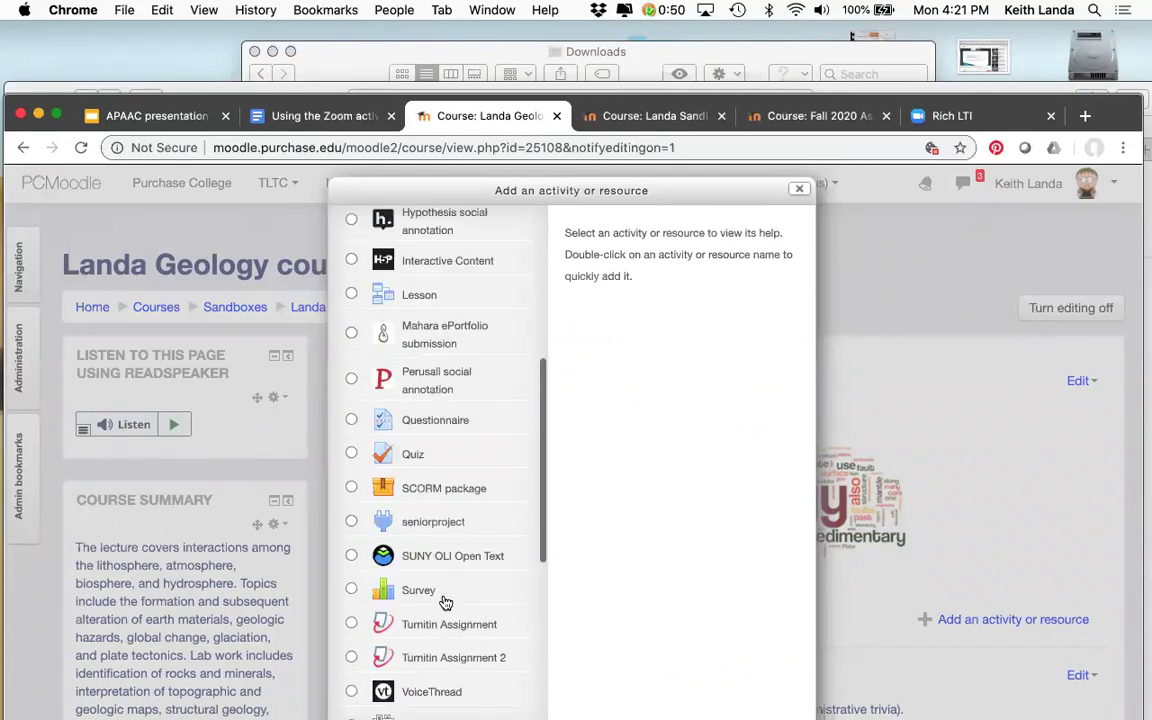
pyautogui.scroll(-10, 446, 602)
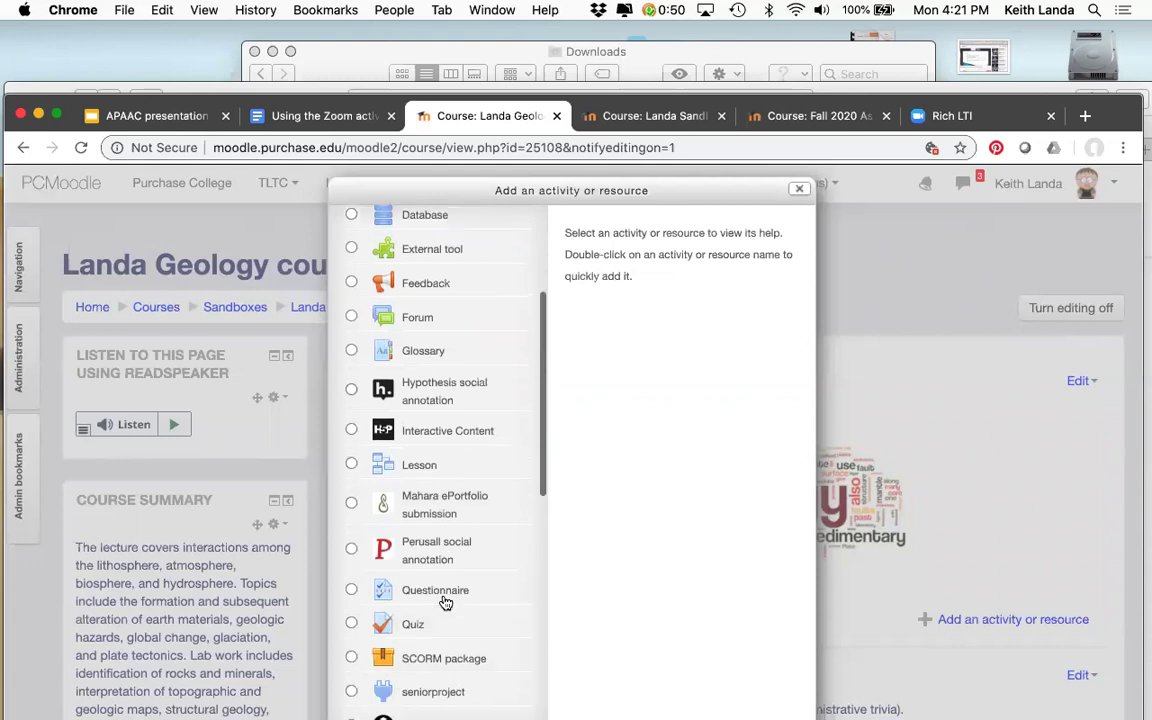
pyautogui.scroll(-2, 446, 602)
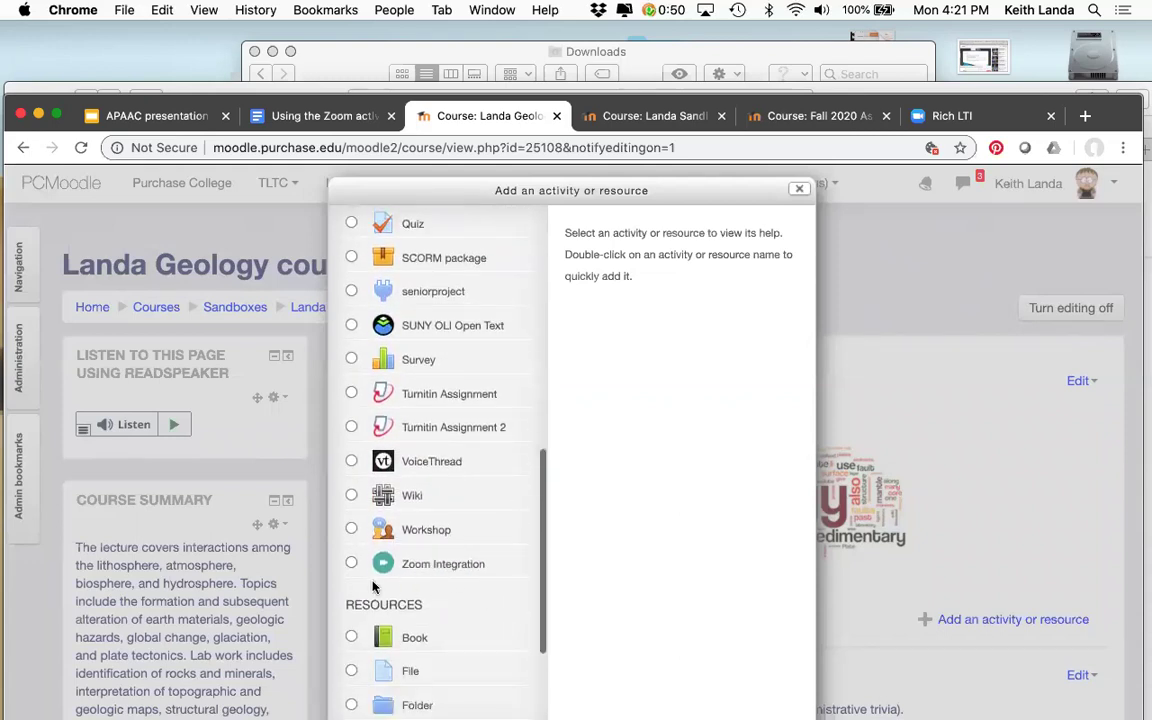
pyautogui.click(351, 564)
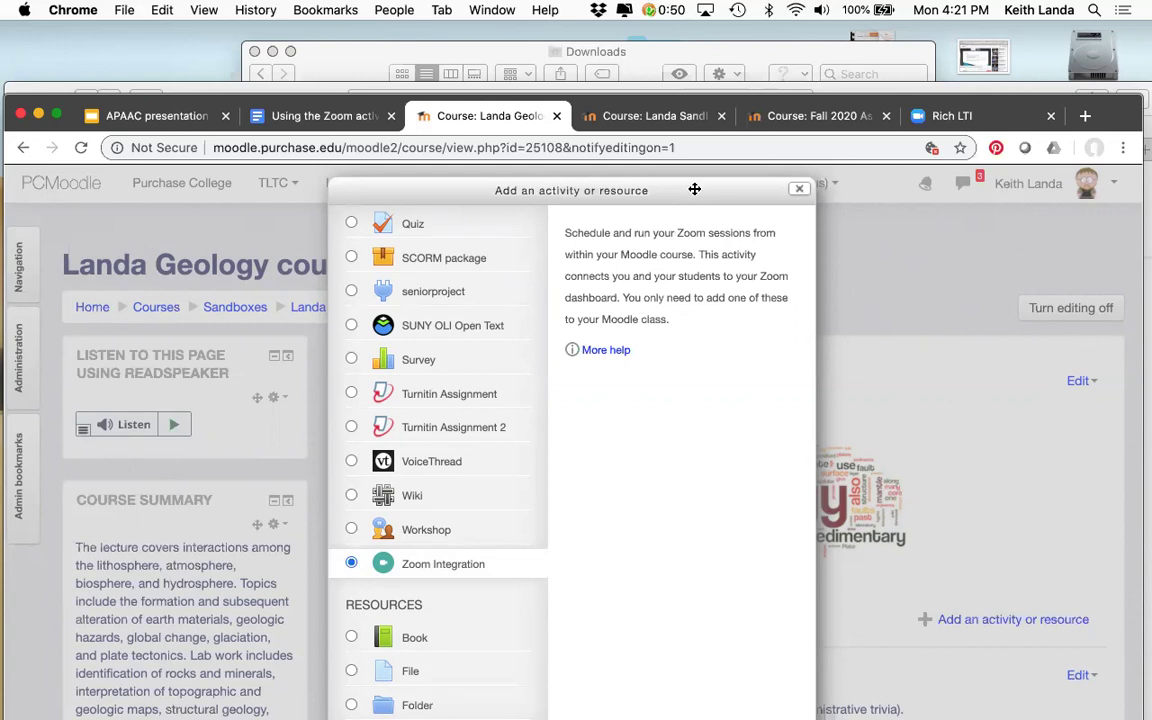
# - Add the selected Zoom Integration activity to the course and name it "Zoom dashboard"
pyautogui.moveTo(694, 188); pyautogui.dragTo(592, 120)
pyautogui.moveTo(548, 166); pyautogui.dragTo(547, 104)
pyautogui.click(587, 188)
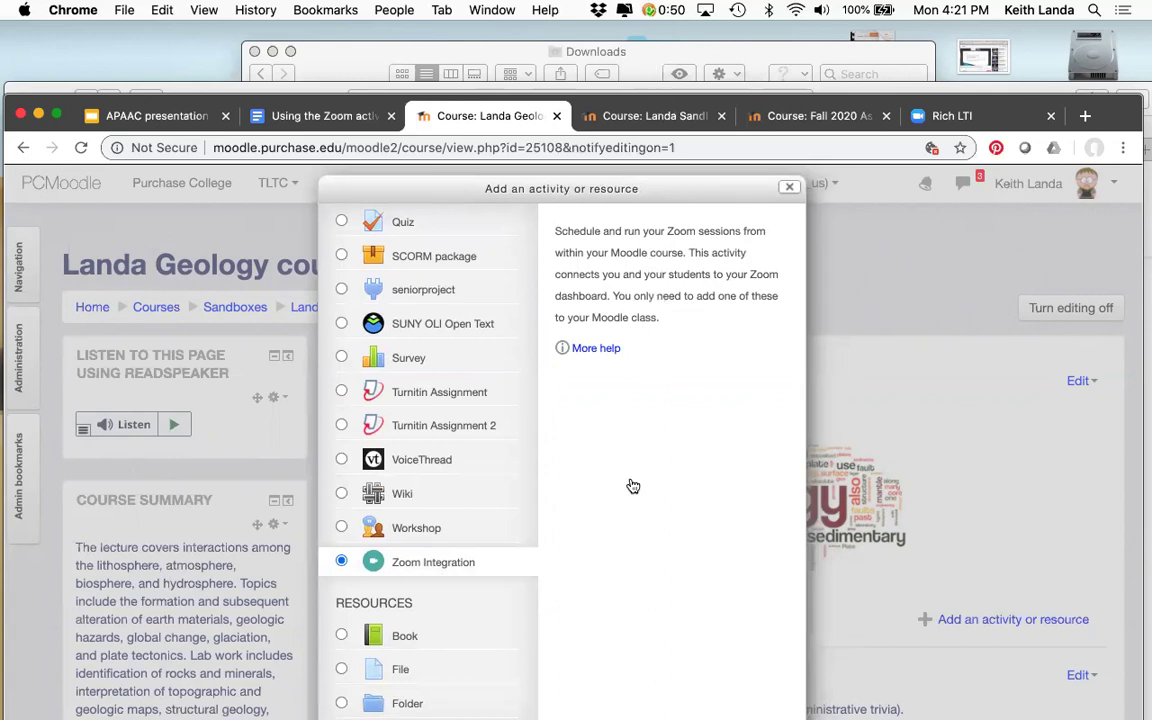
pyautogui.press('super+minus')
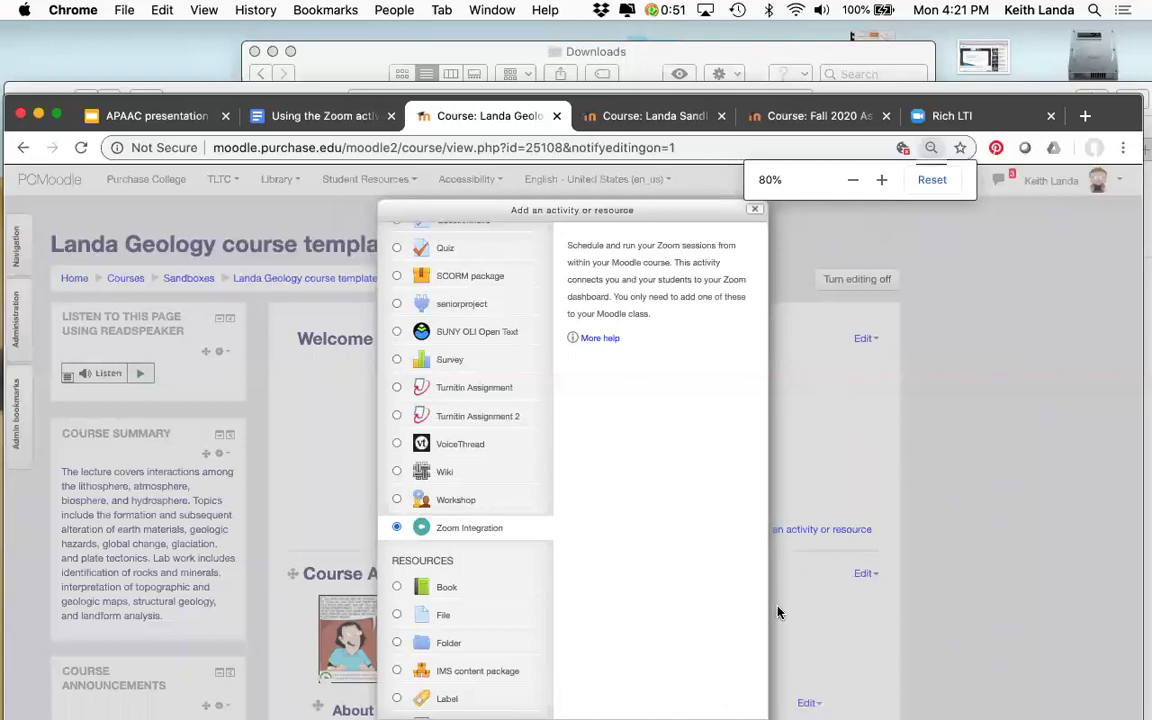
pyautogui.press('super+minus')
pyautogui.press('super+minus')
pyautogui.press('super+minus')
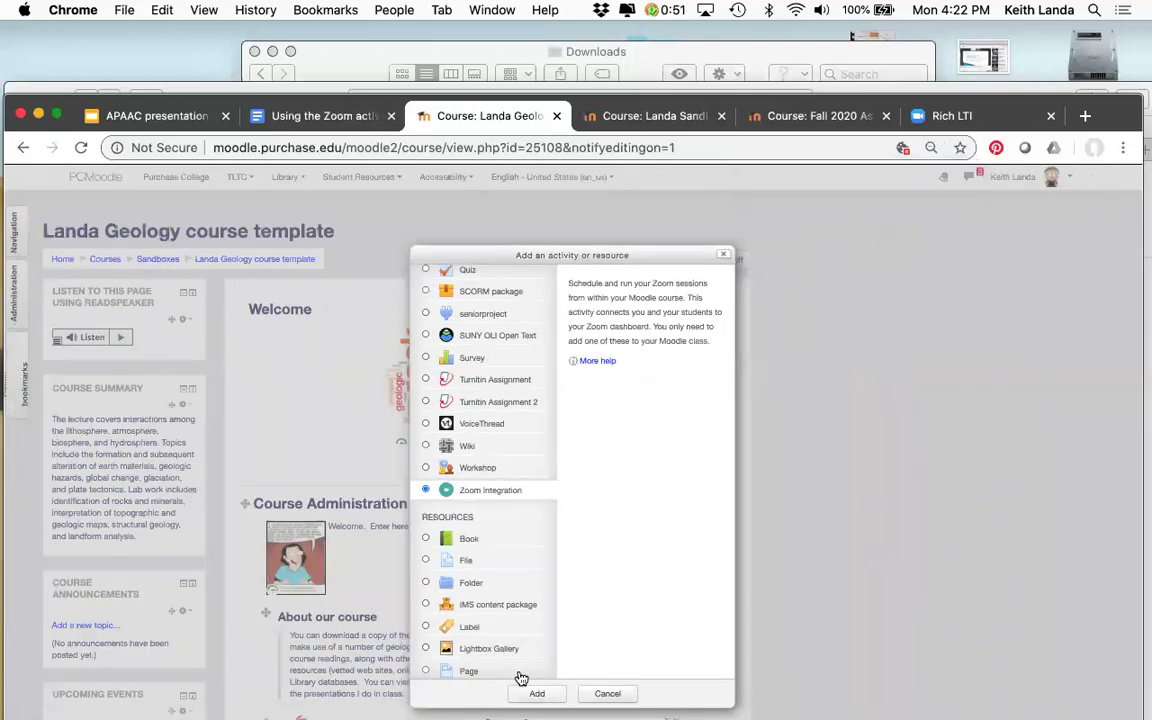
pyautogui.click(537, 694)
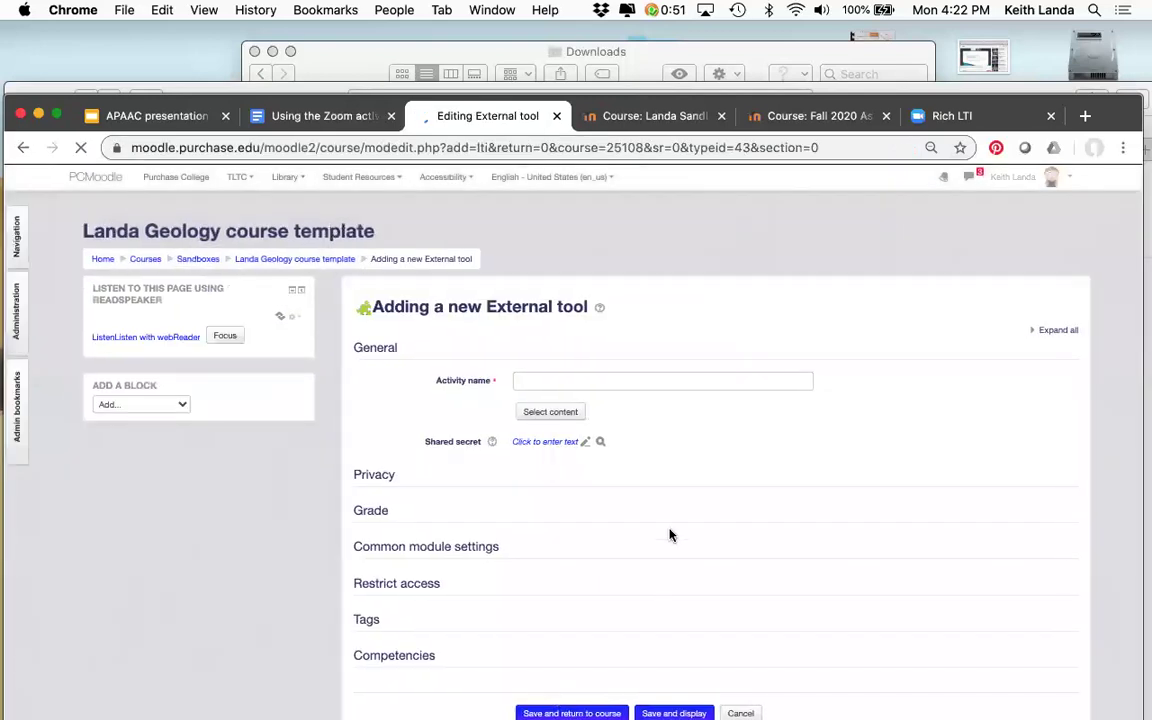
pyautogui.press('super+0')
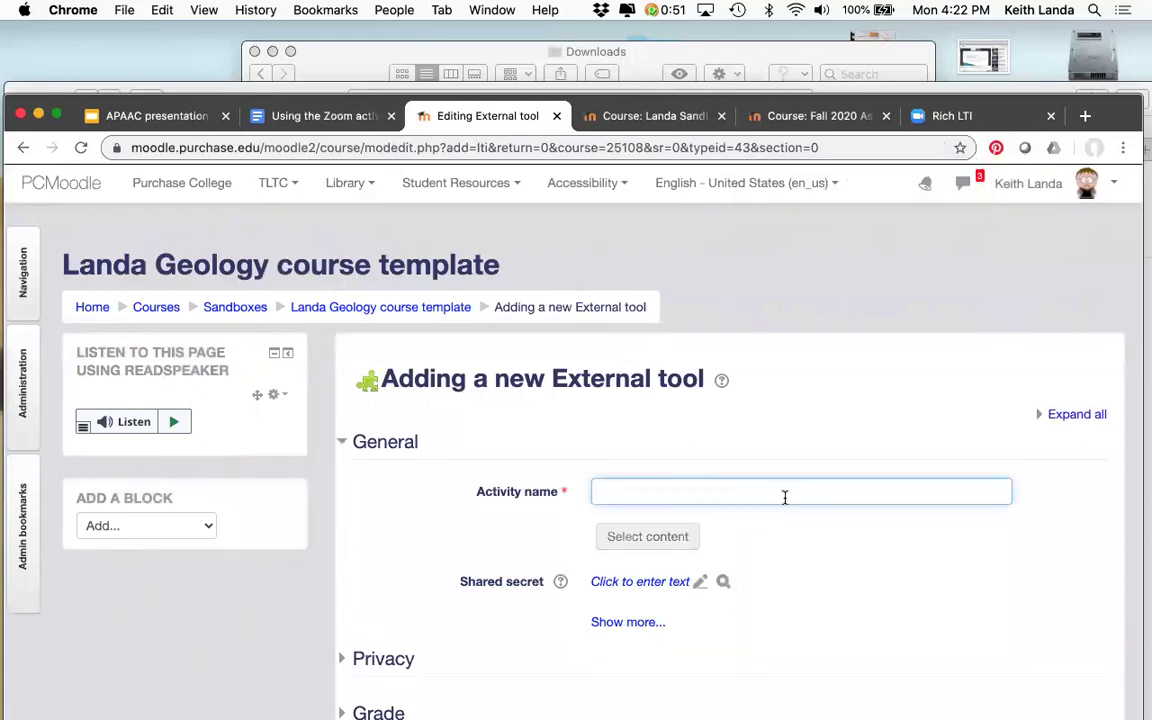
pyautogui.write('Zoom dashboard')
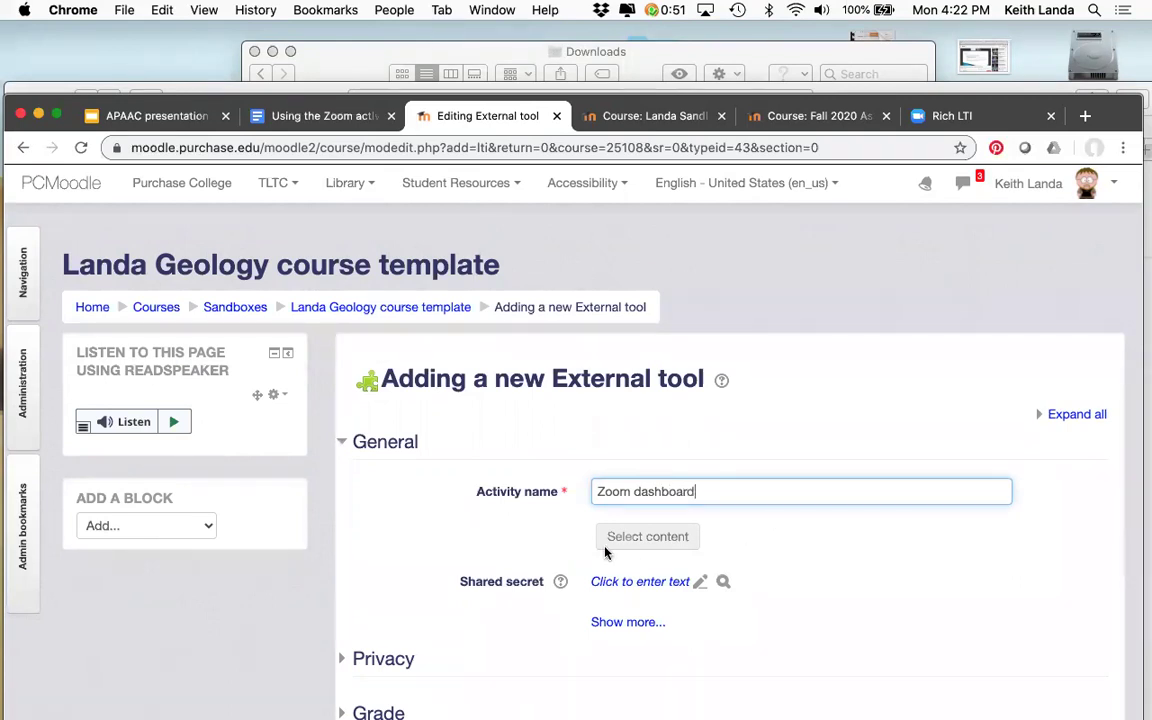
# - Turn off accepting grades from the tool in the activity's privacy settings, and save it, returning to the course
pyautogui.scroll(-1, 474, 543)
pyautogui.scroll(-4, 474, 543)
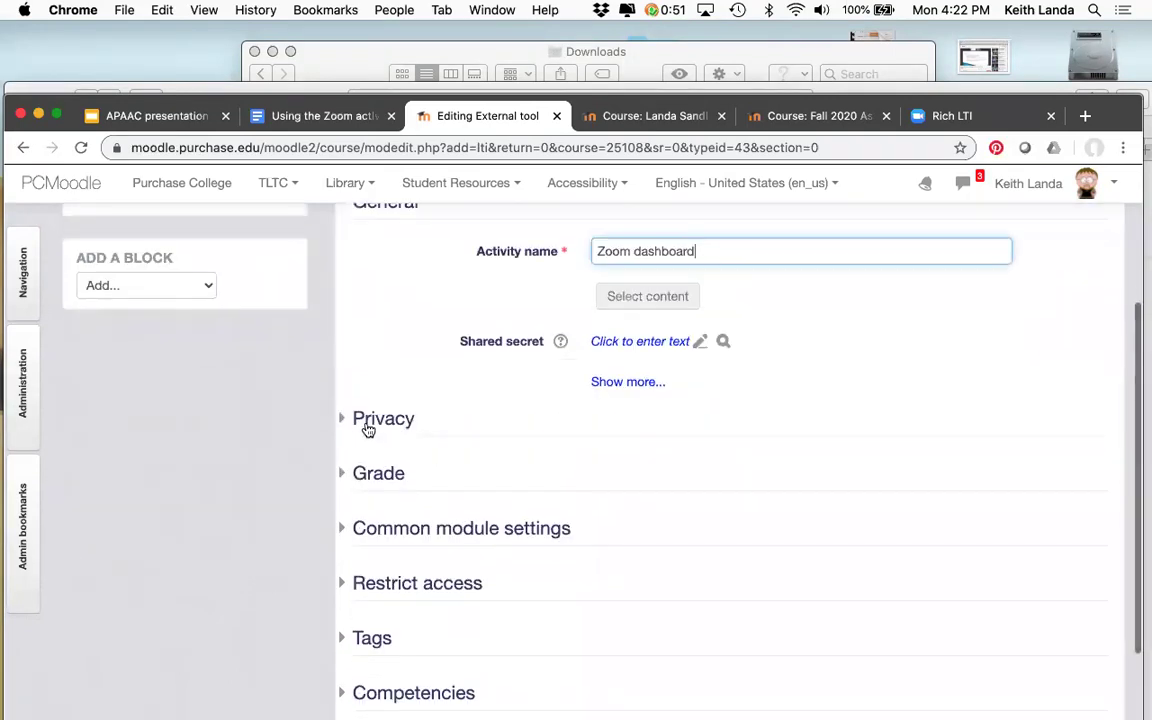
pyautogui.click(342, 421)
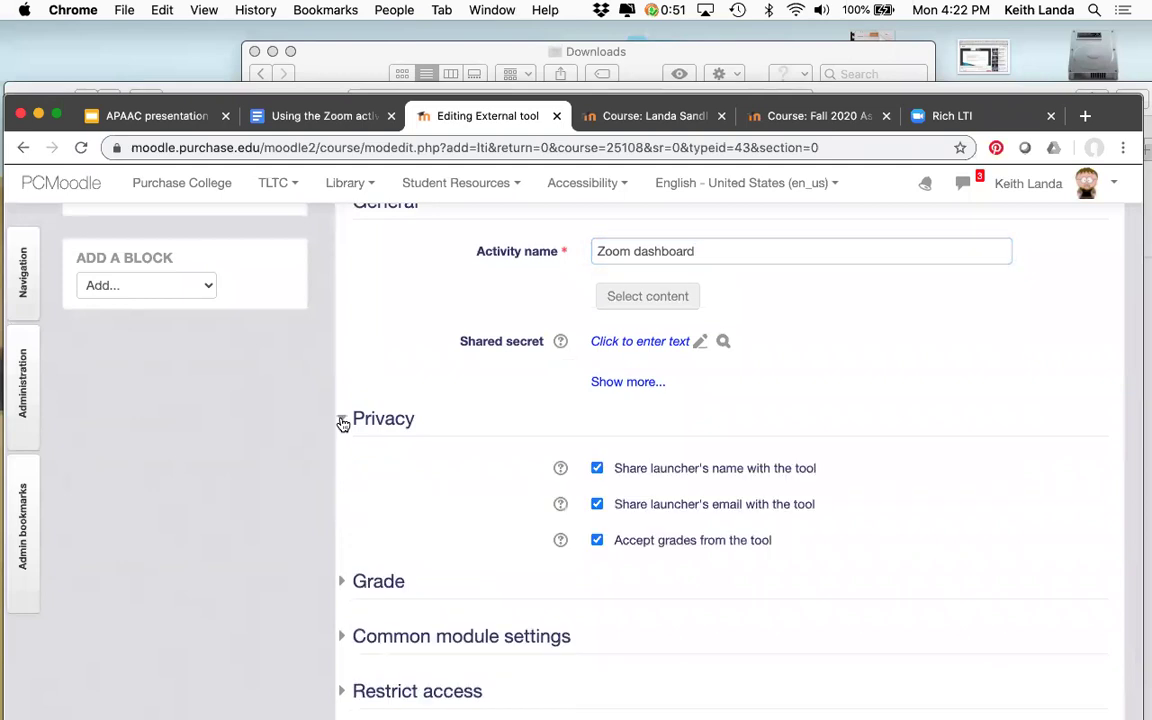
pyautogui.click(598, 541)
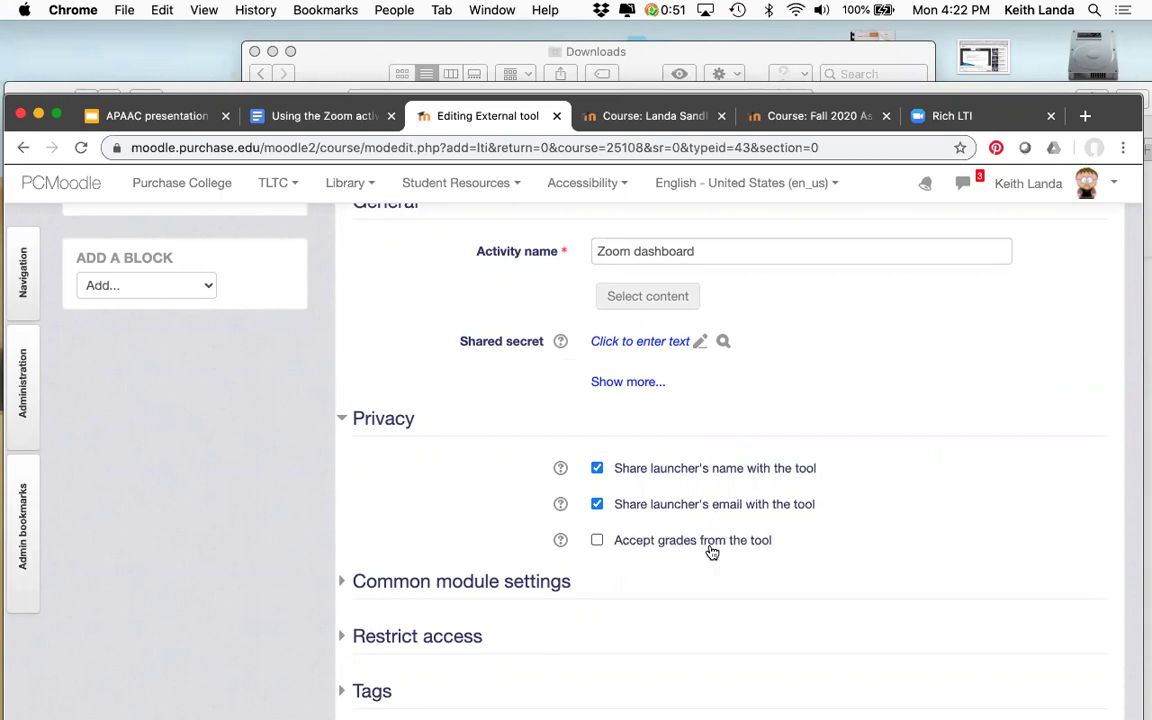
pyautogui.scroll(-2, 752, 555)
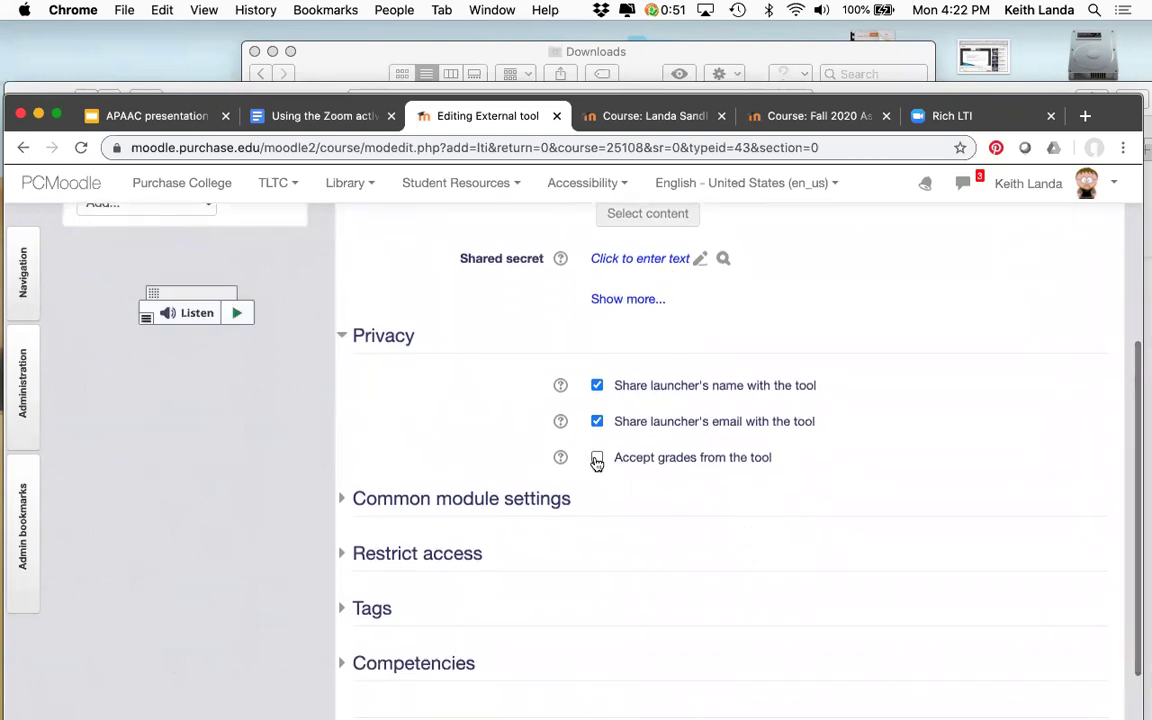
pyautogui.scroll(-2, 597, 460)
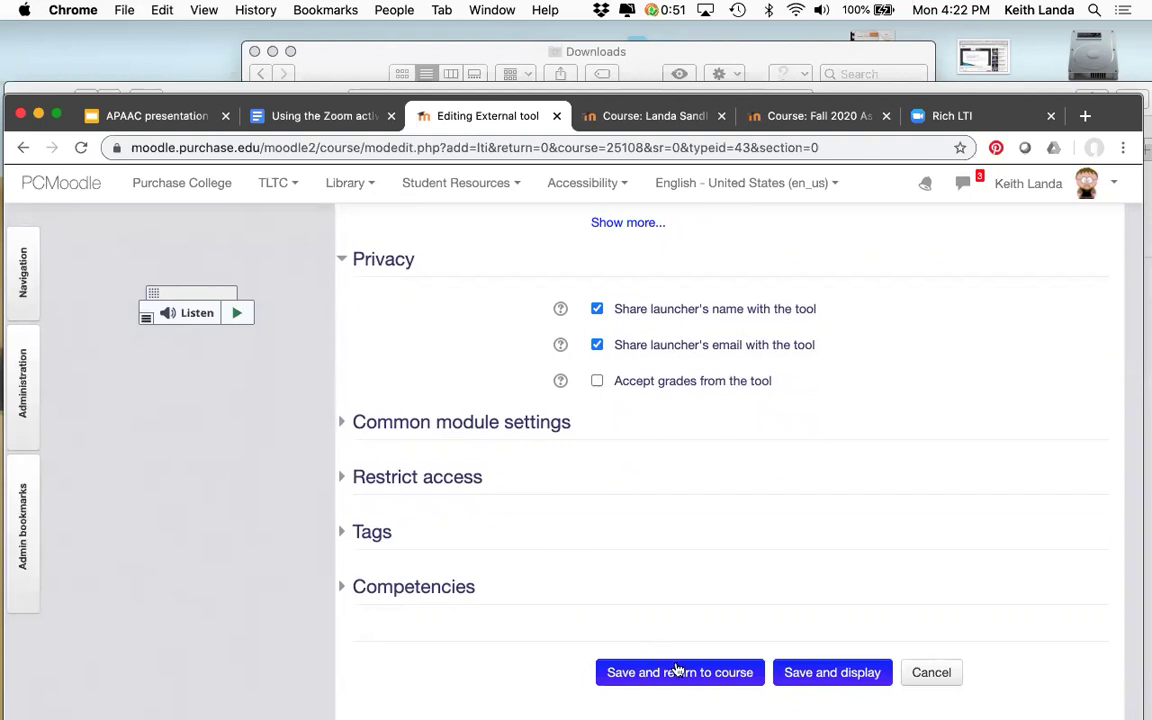
pyautogui.click(680, 672)
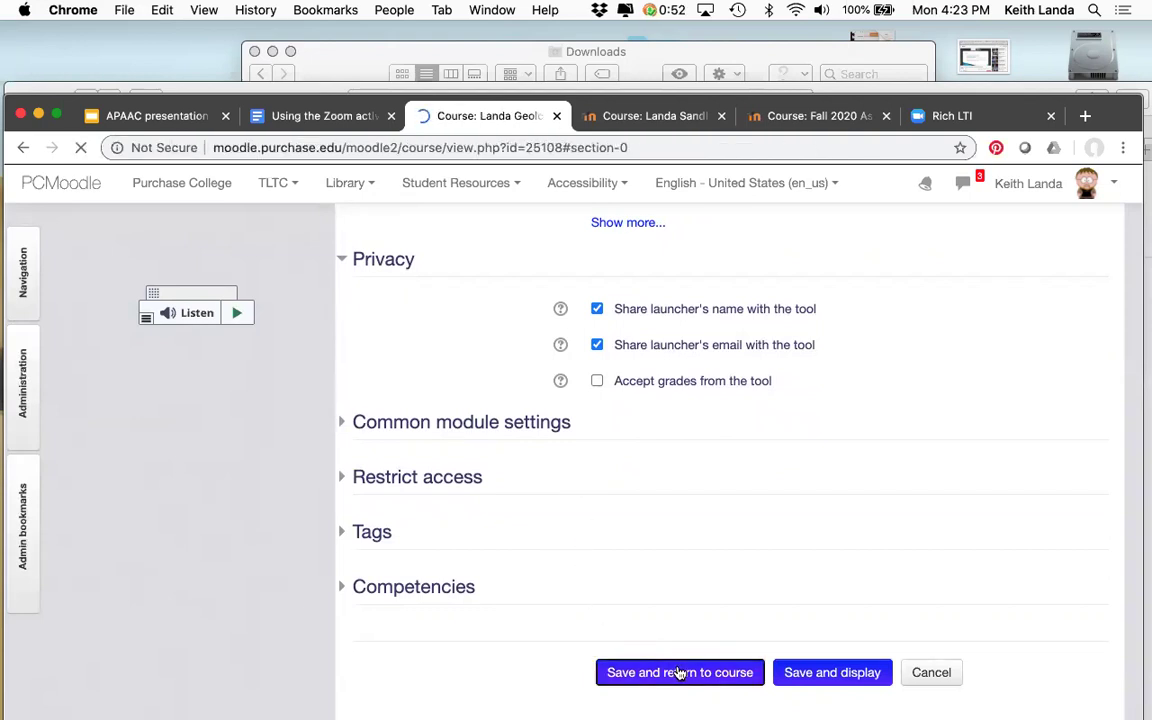
# - Open the Geology course's Zoom dashboard, look over all Zoom meetings and recordings, and return to the course meetings
pyautogui.scroll(-4, 574, 623)
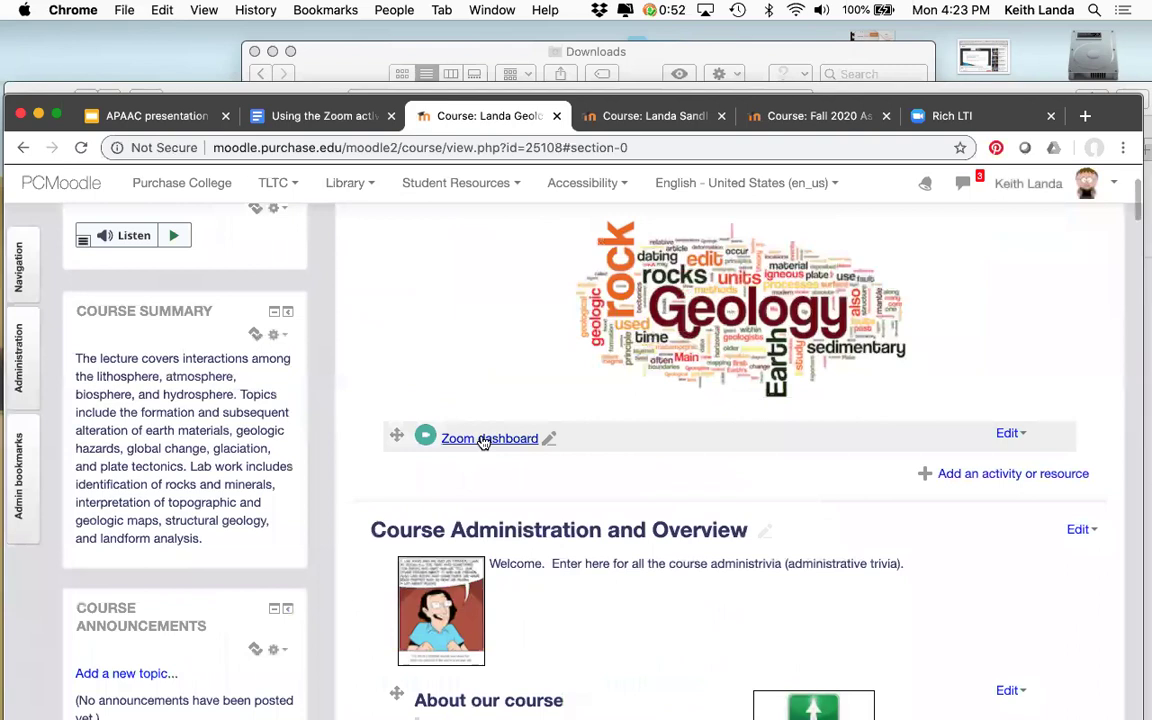
pyautogui.click(483, 440)
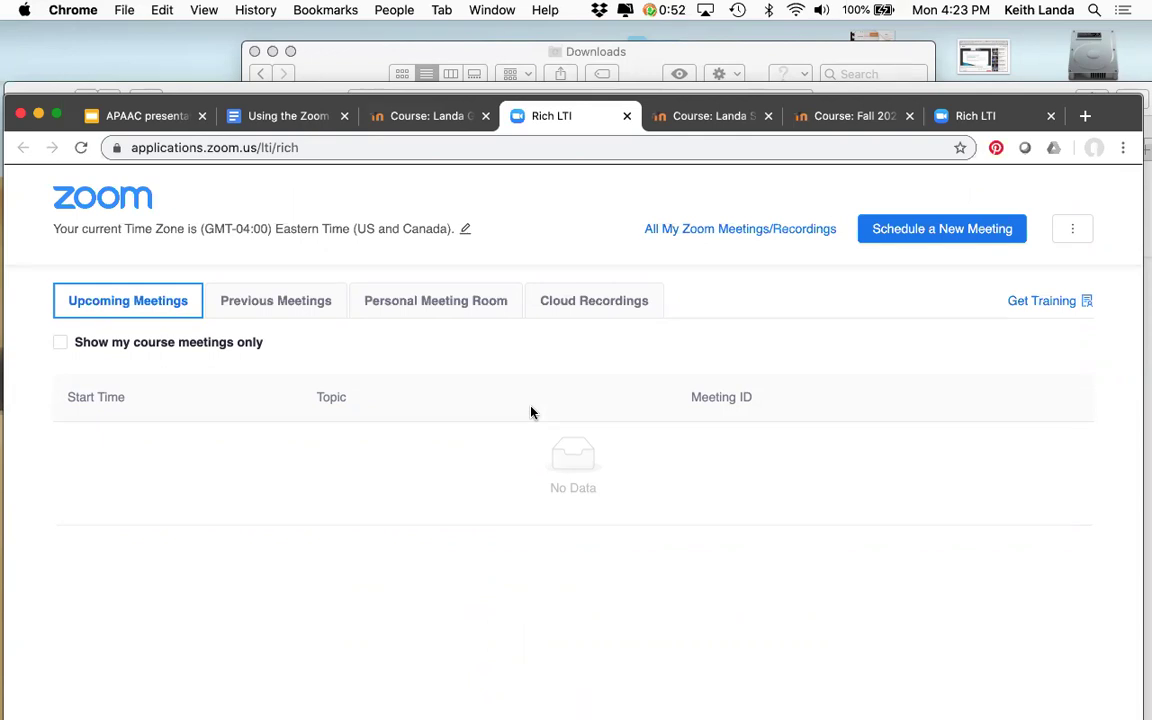
pyautogui.click(733, 231)
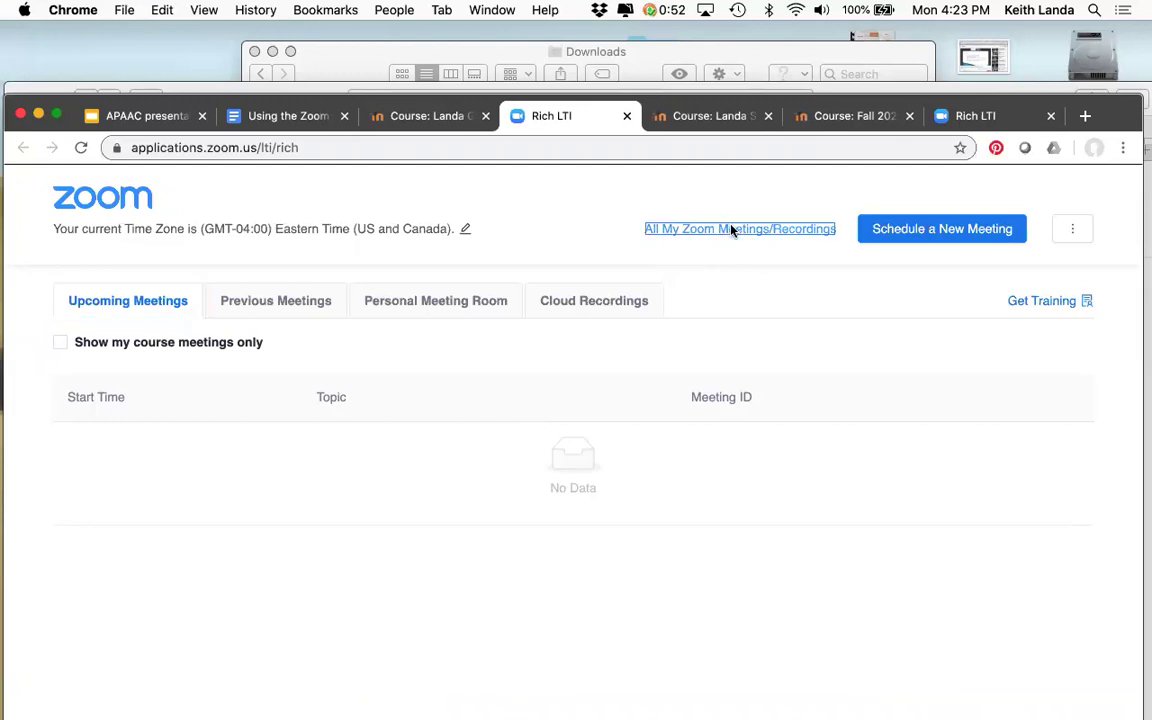
pyautogui.scroll(-1, 660, 391)
pyautogui.scroll(1, 660, 391)
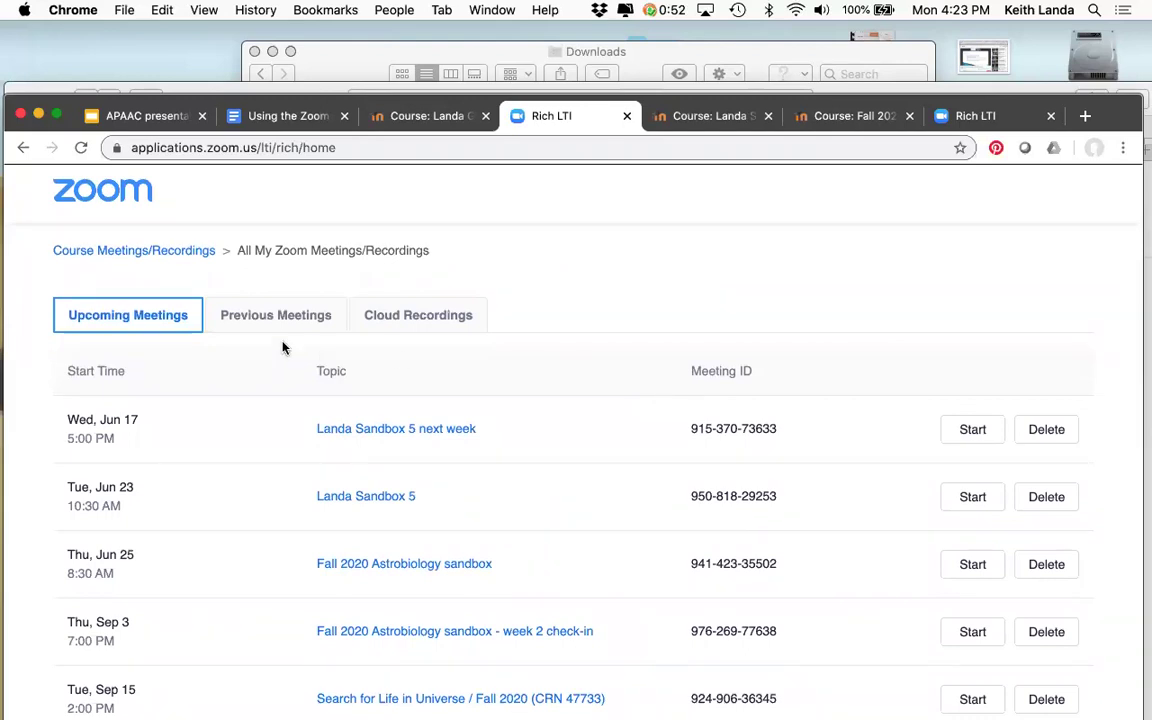
pyautogui.click(123, 258)
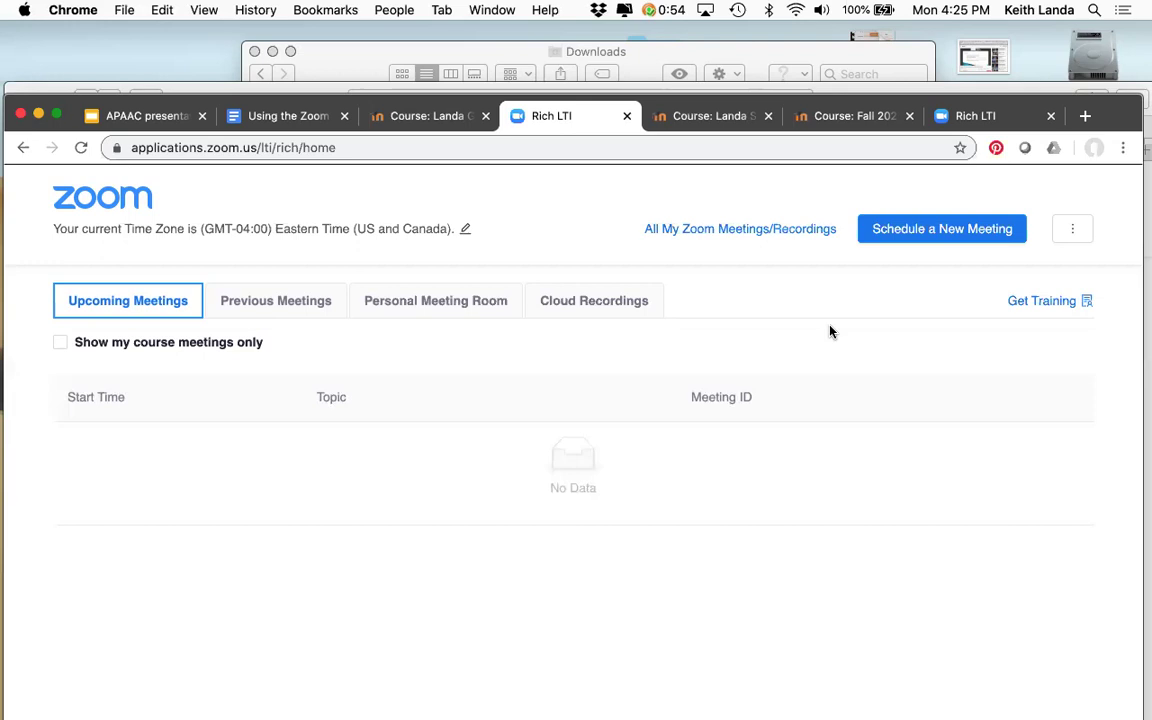
# - Start scheduling a new meeting from the Geology course's Zoom dashboard and make it a recurring meeting
pyautogui.click(908, 231)
pyautogui.scroll(-3, 556, 319)
pyautogui.scroll(-2, 556, 319)
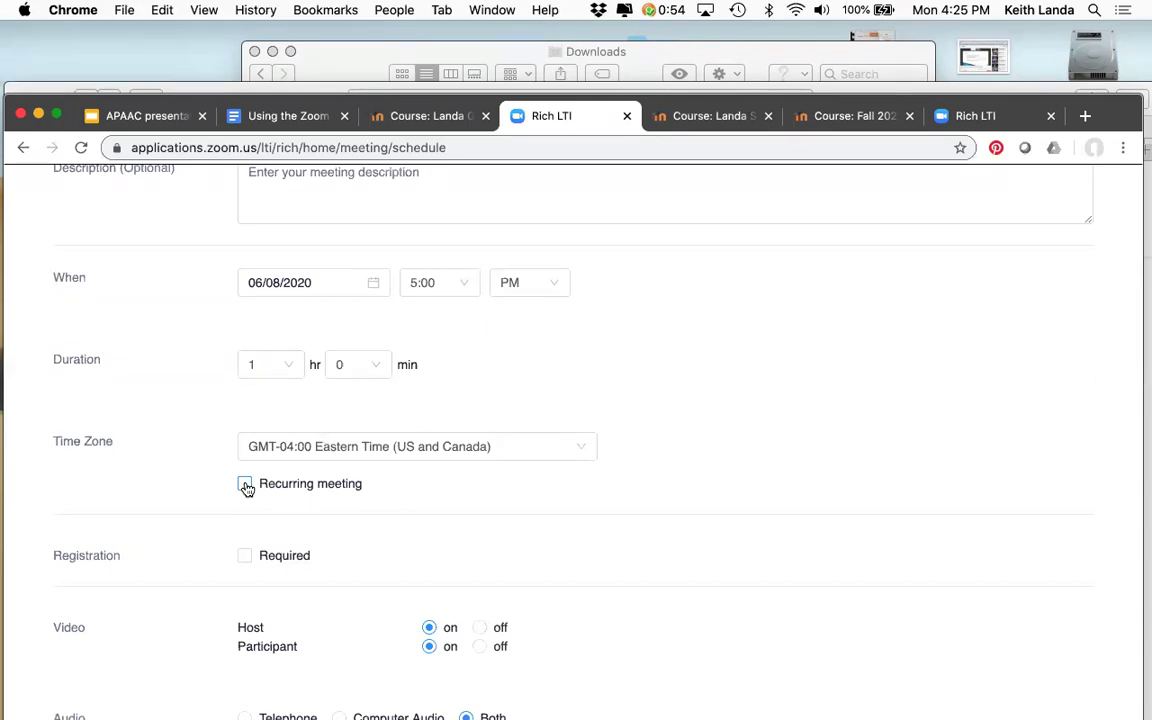
pyautogui.scroll(1, 246, 487)
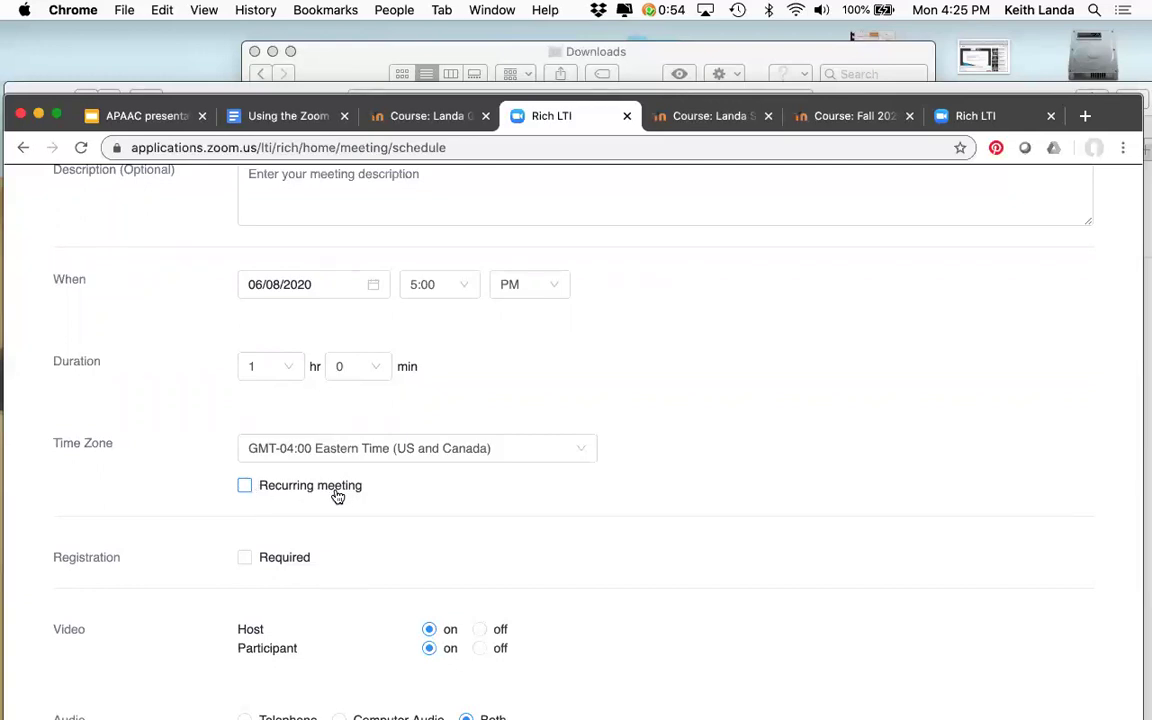
pyautogui.click(245, 487)
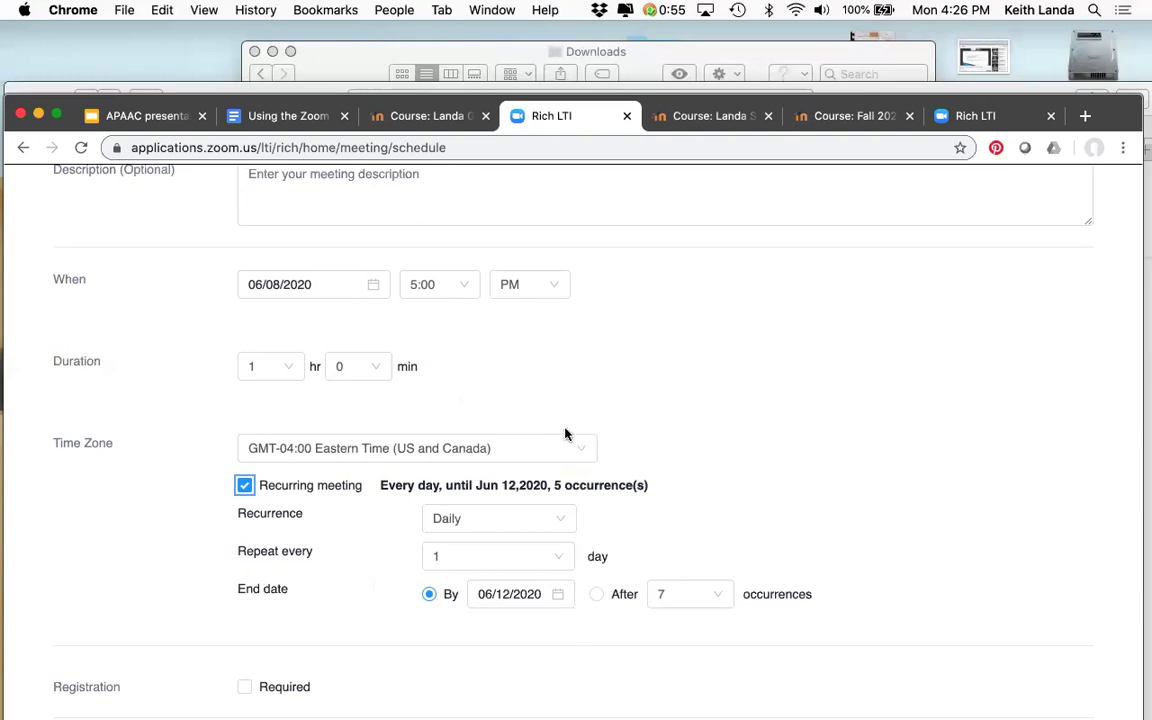
# - Read the agenda document's sections on instructor and student views, setting up the Zoom integration and the Moodle calendar
pyautogui.click(290, 116)
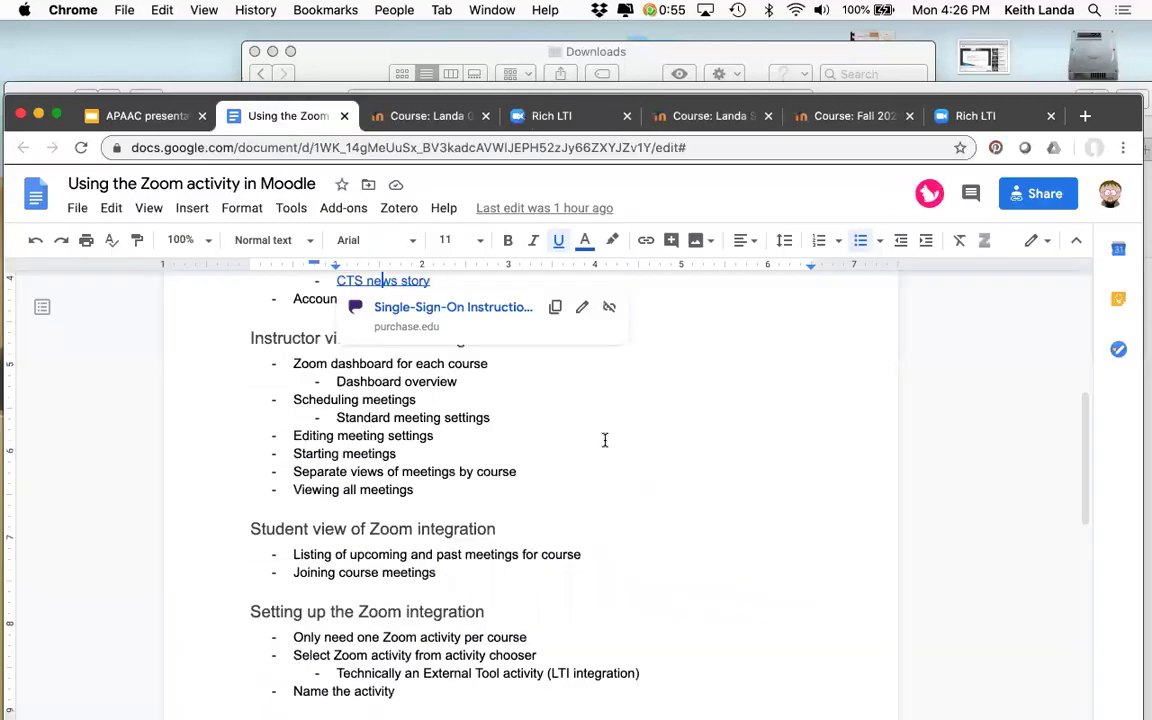
pyautogui.scroll(-8, 604, 440)
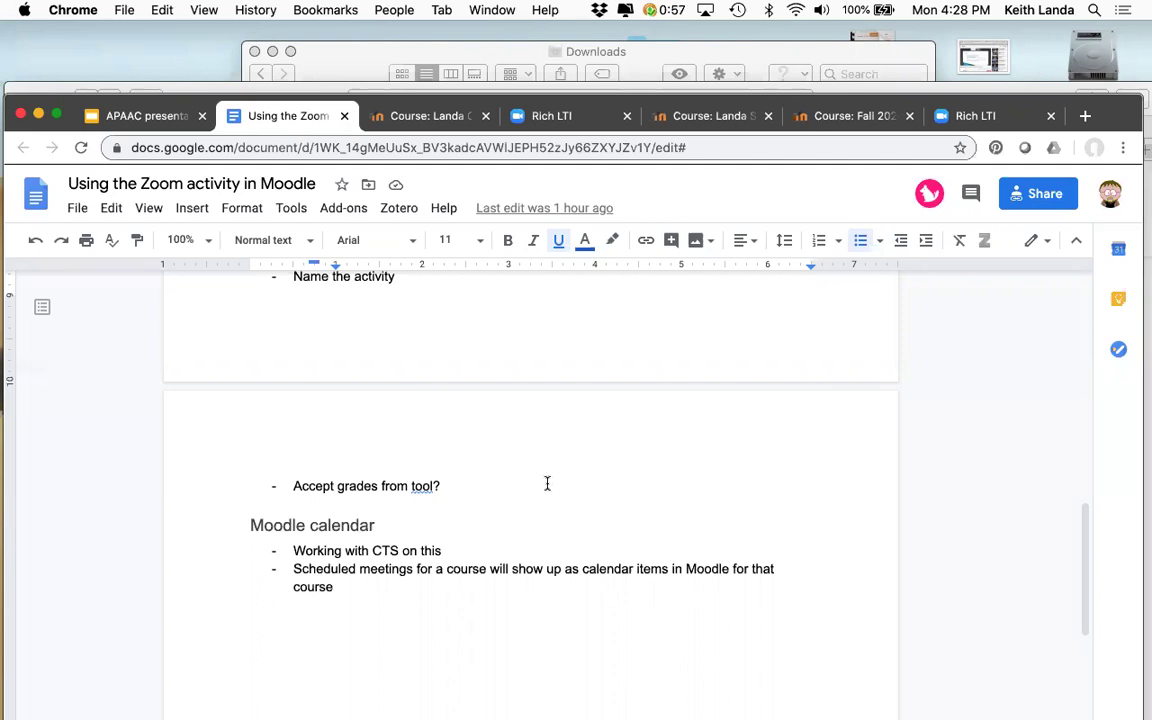
pyautogui.scroll(2, 554, 483)
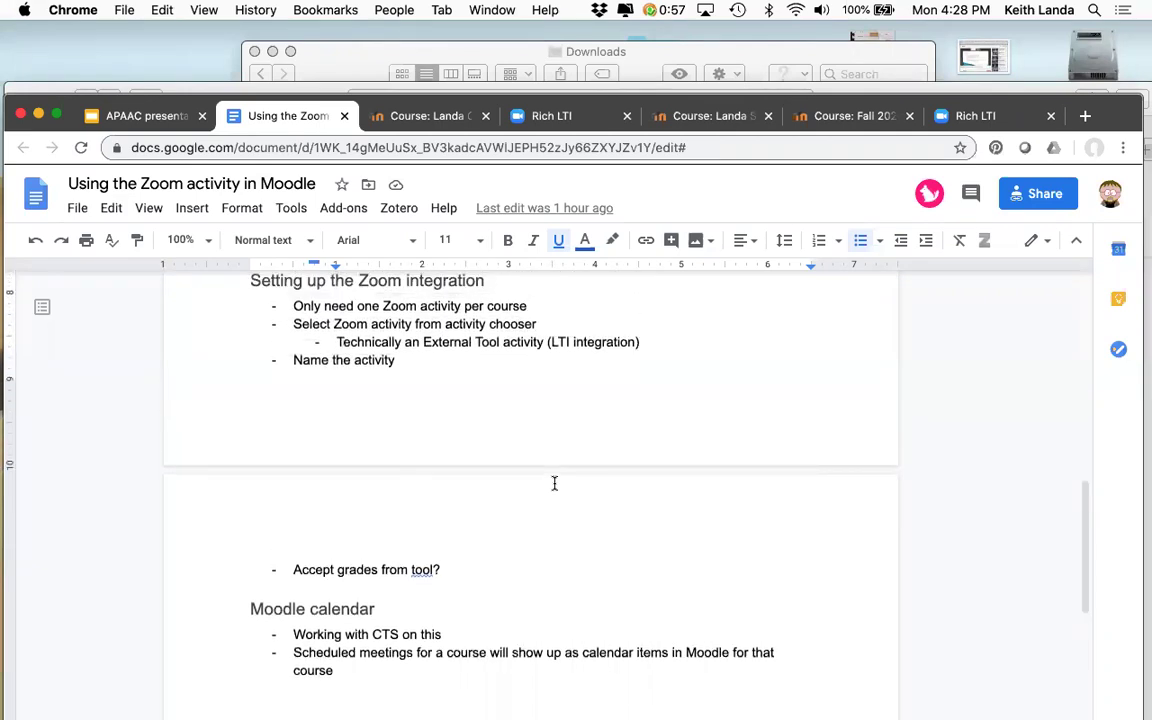
pyautogui.scroll(3, 554, 483)
pyautogui.scroll(1, 554, 483)
pyautogui.scroll(4, 554, 483)
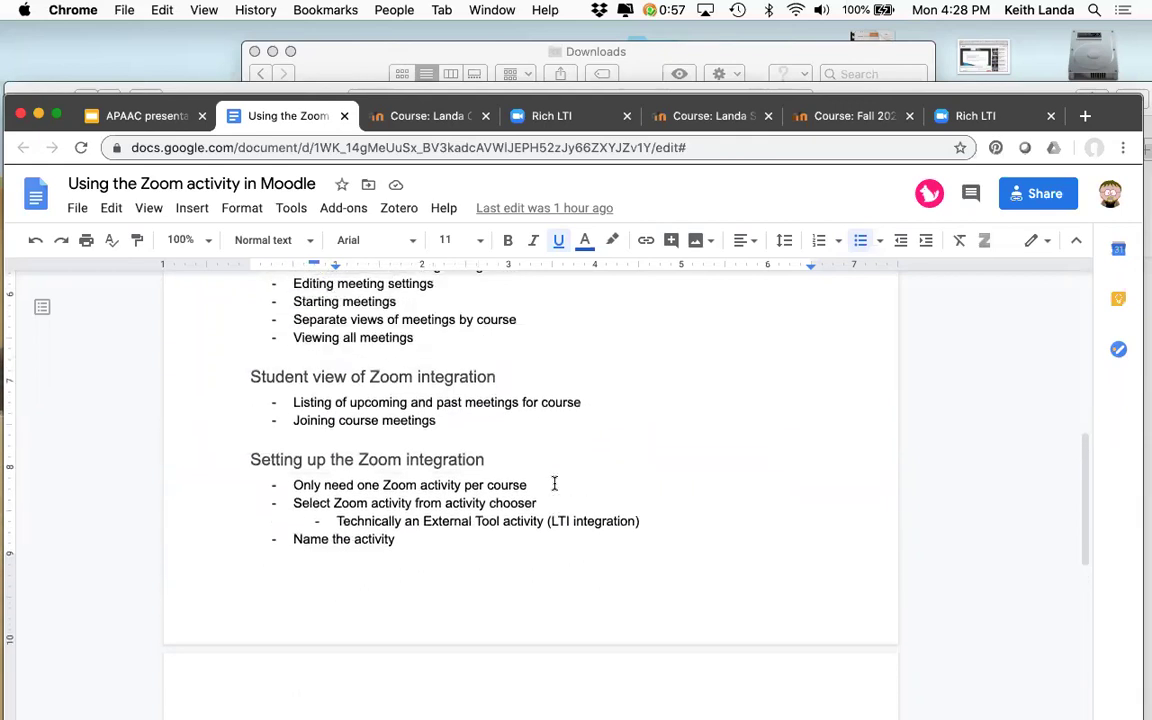
pyautogui.scroll(1, 554, 483)
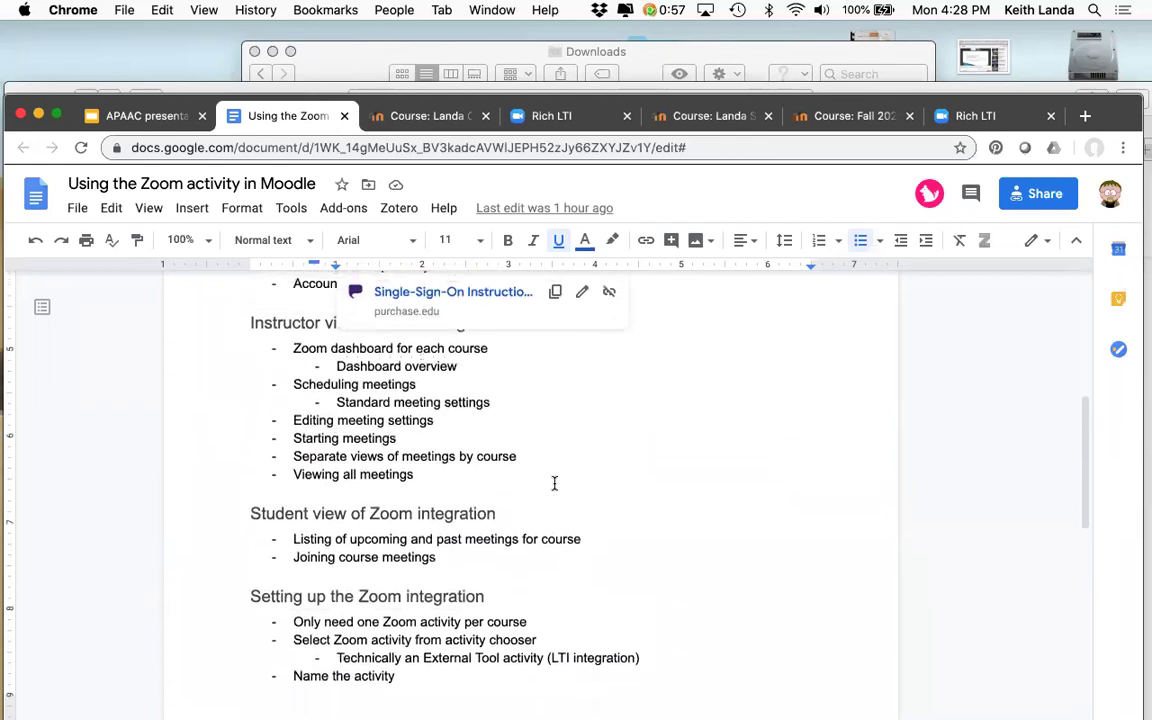
pyautogui.scroll(-2, 554, 483)
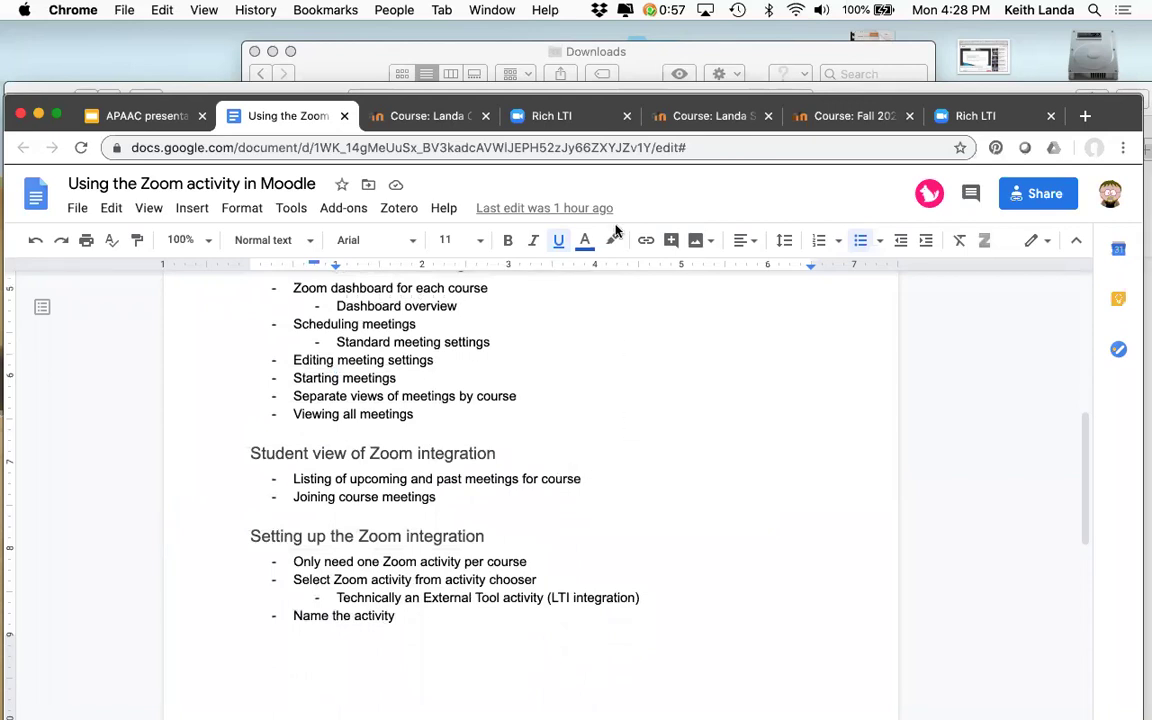
# - Switch to Safari and look at the student's Fall 2020 Astrobiology sandbox course page and its Zoom dashboard
pyautogui.press('super+Tab')
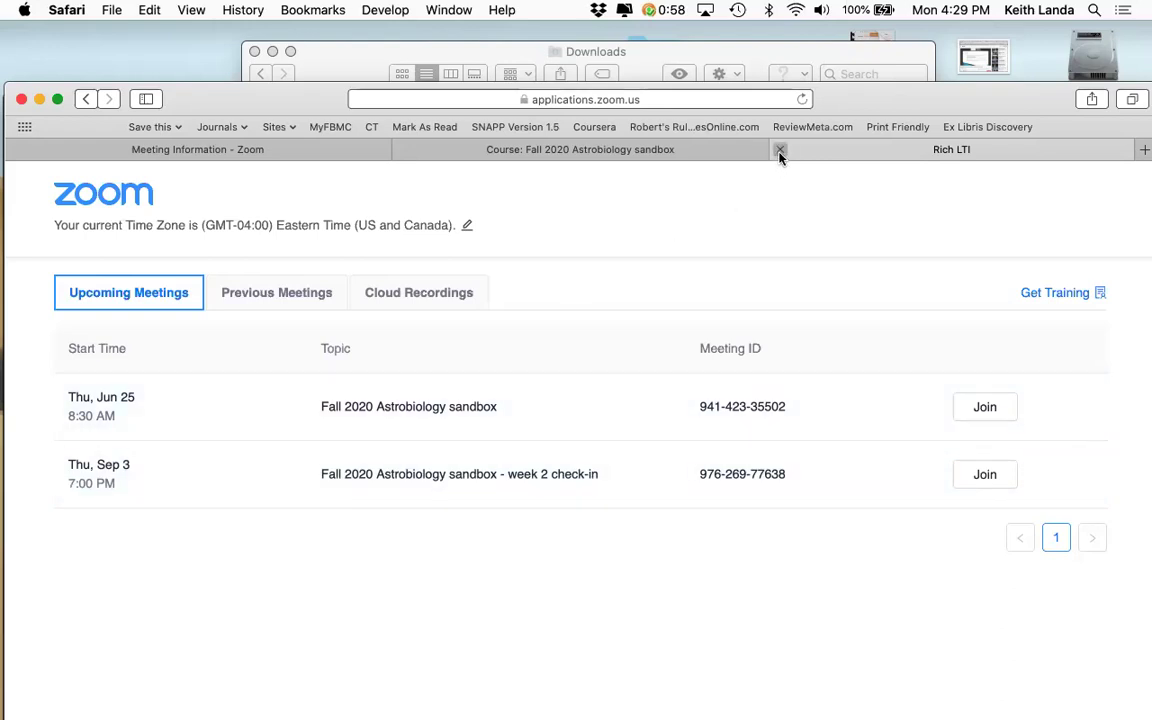
pyautogui.click(630, 152)
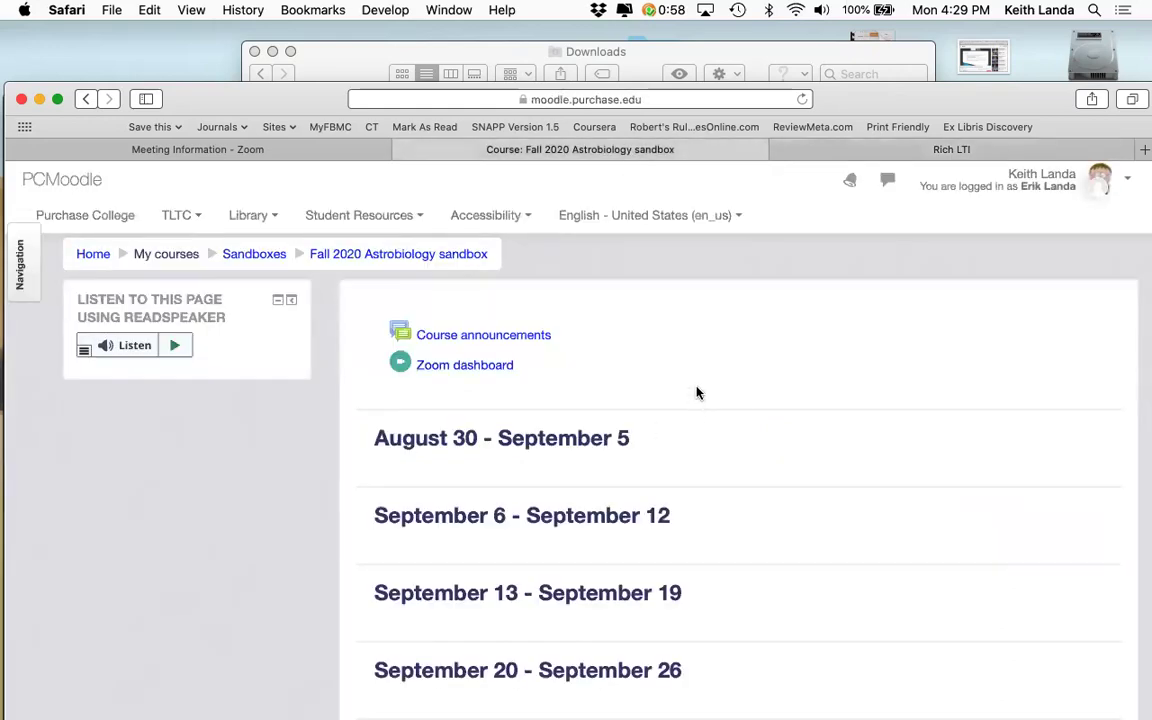
pyautogui.click(910, 150)
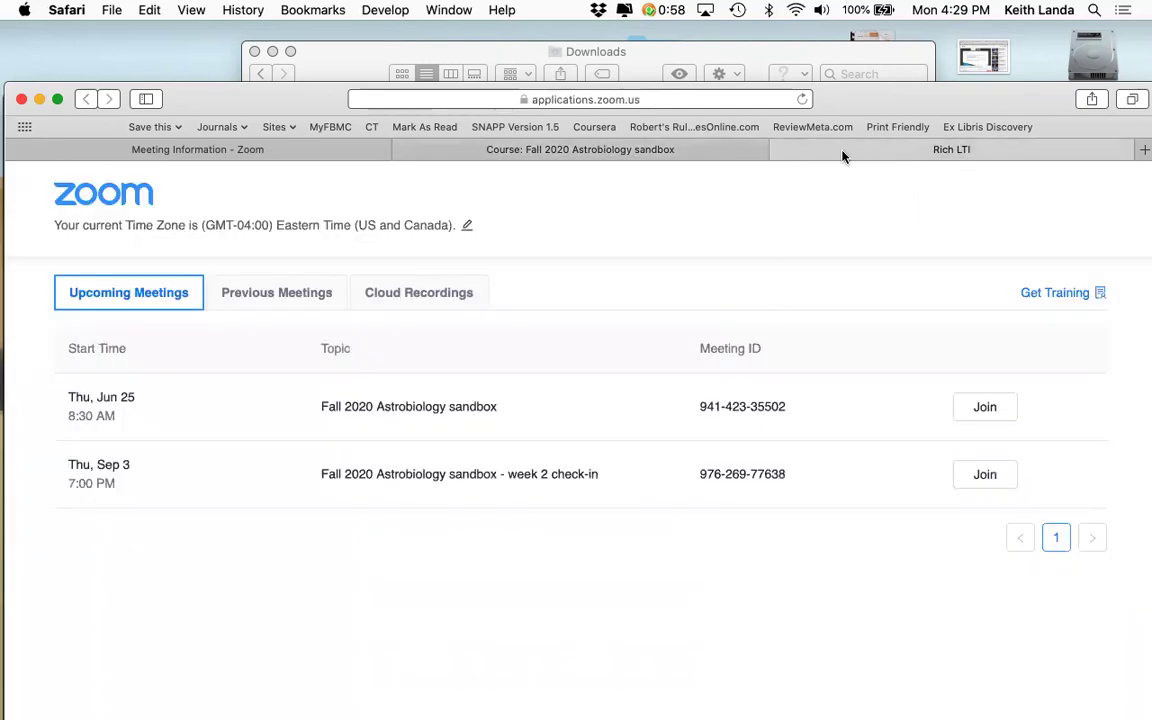